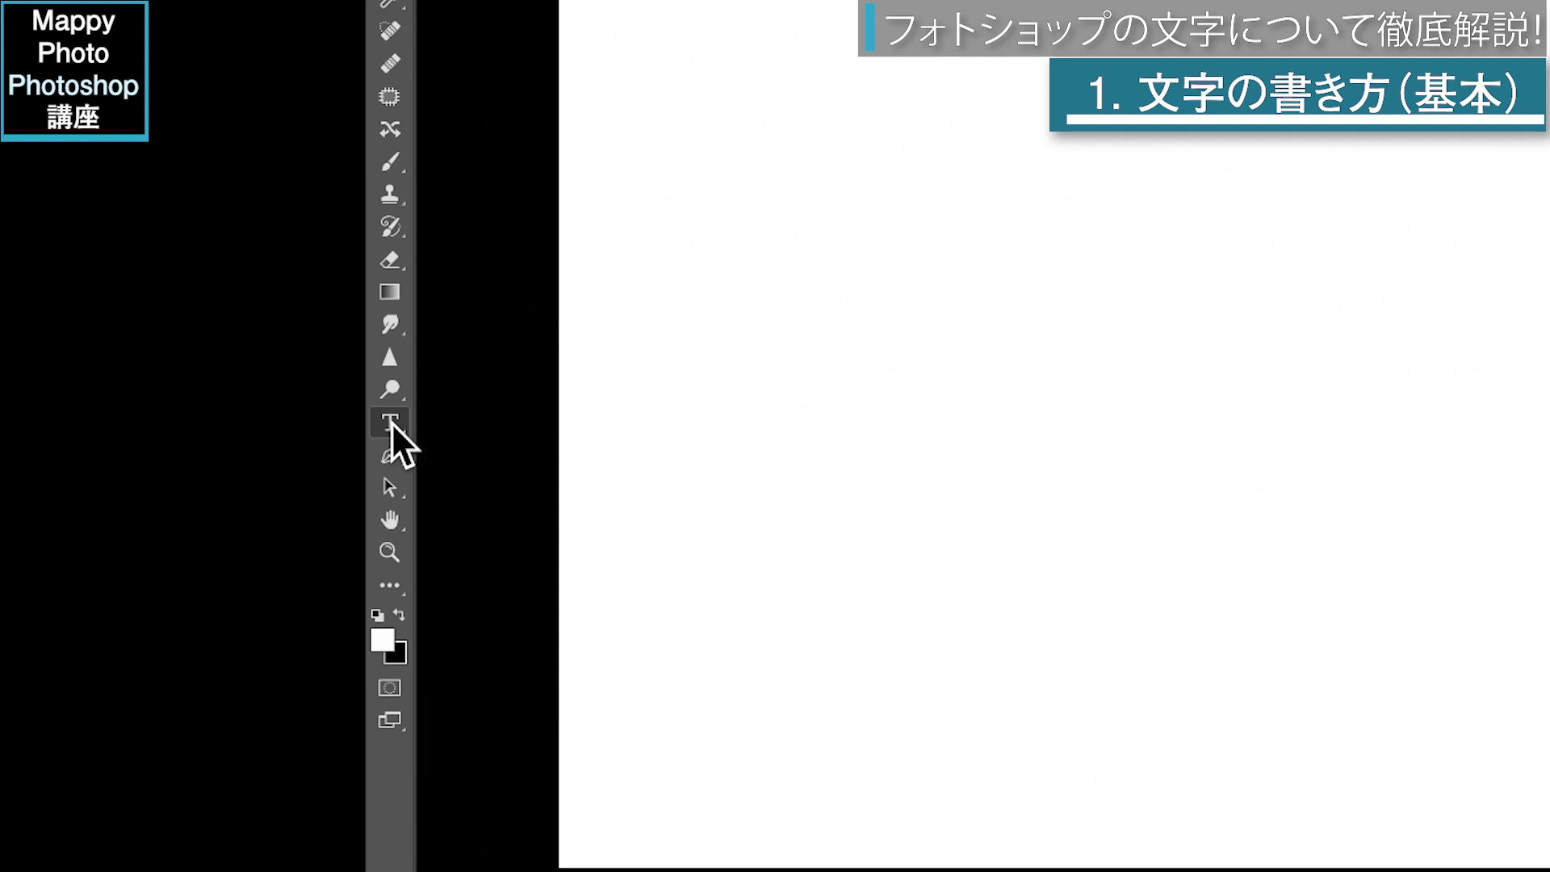
# Step: With the Horizontal Type tool, write 'Mappy' with 'マッピー' on a second line
pyautogui.rightClick(394, 428)
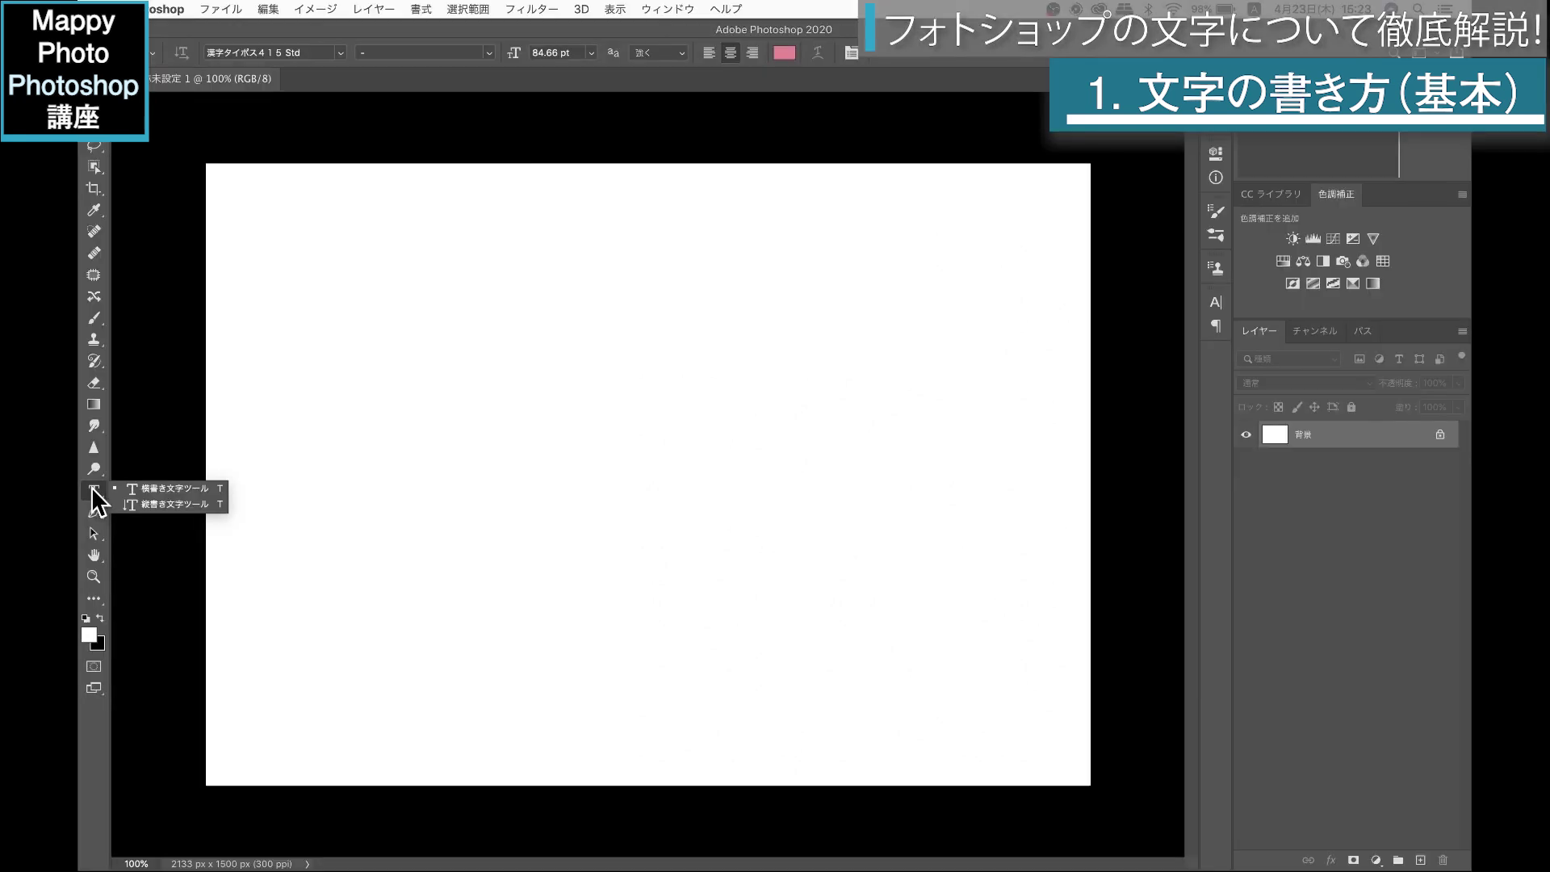
pyautogui.click(394, 428)
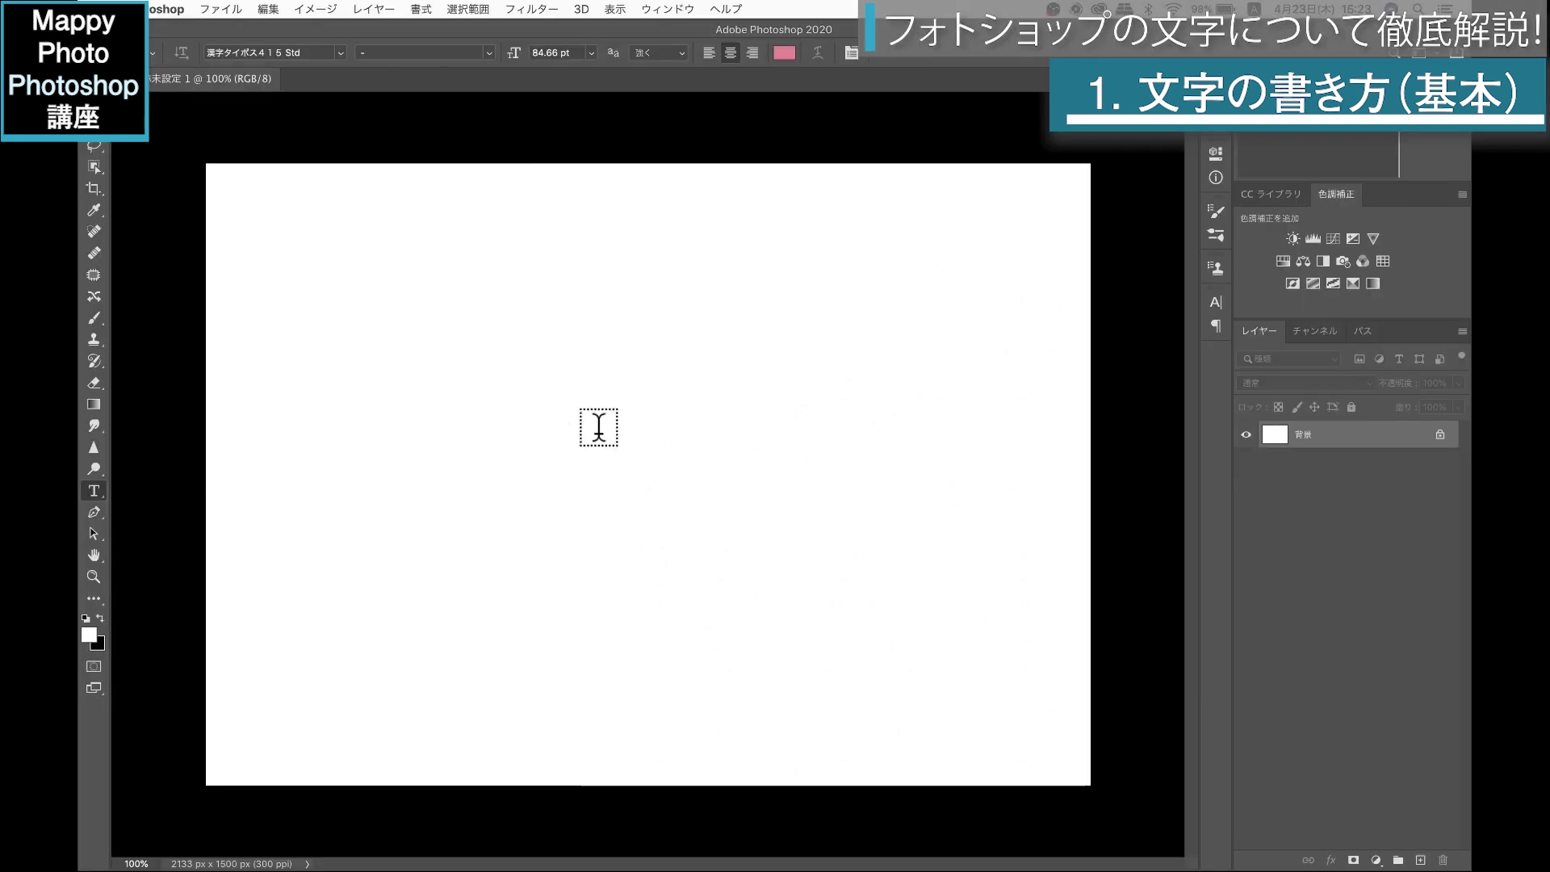
pyautogui.click(384, 365)
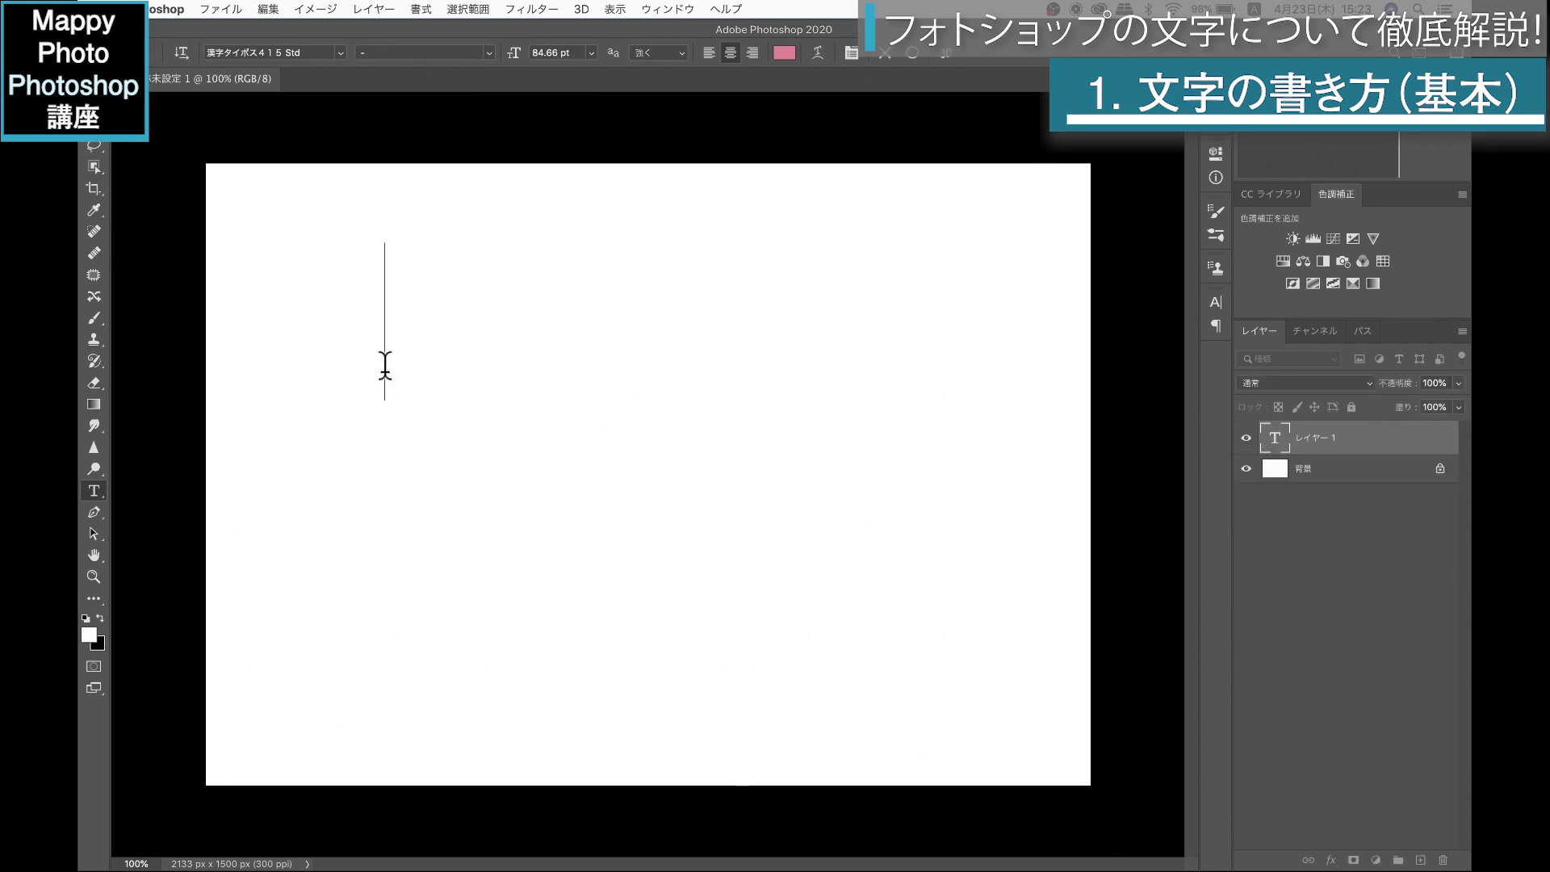
pyautogui.write('Mappy')
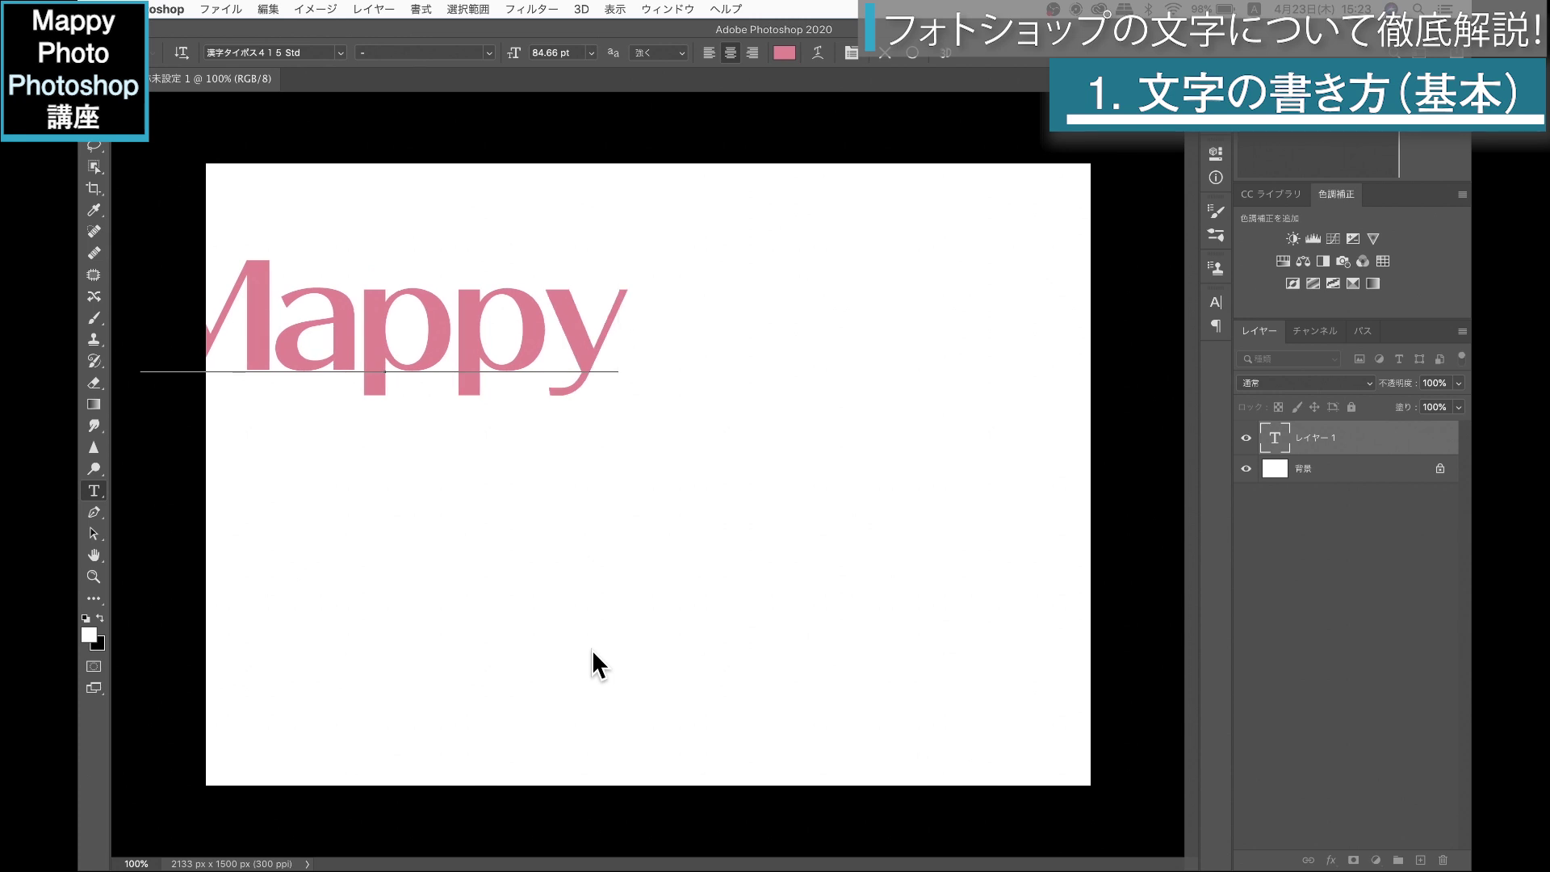
pyautogui.press('Return')
pyautogui.write('まppi-')
pyautogui.press('space')
pyautogui.press('Return')
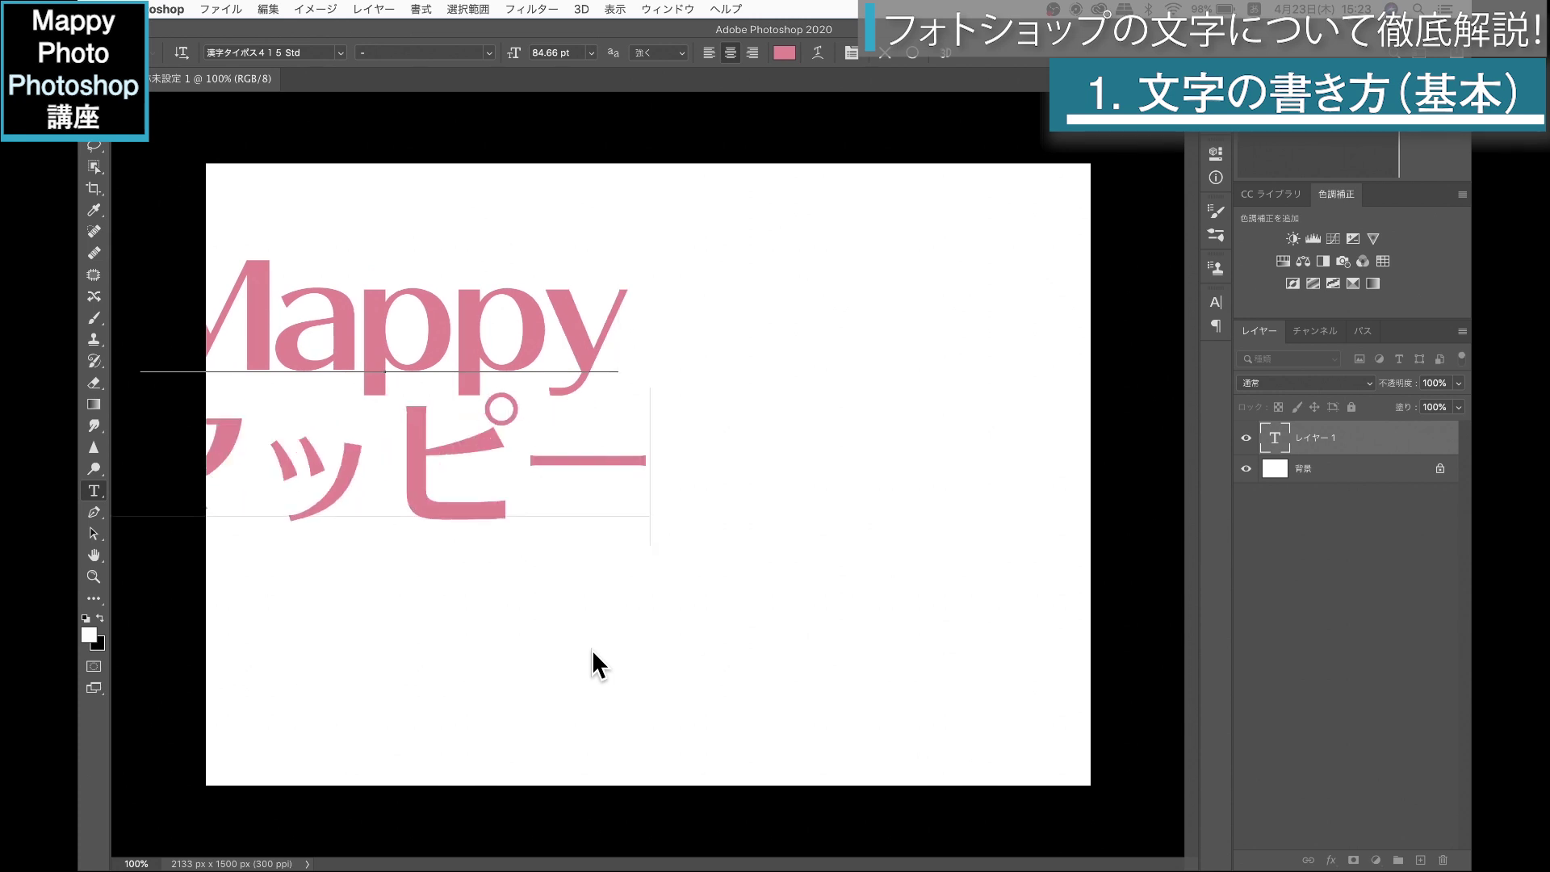
# Step: Move the two-line text to the middle of the canvas and commit it
pyautogui.moveTo(499, 640); pyautogui.dragTo(689, 708)
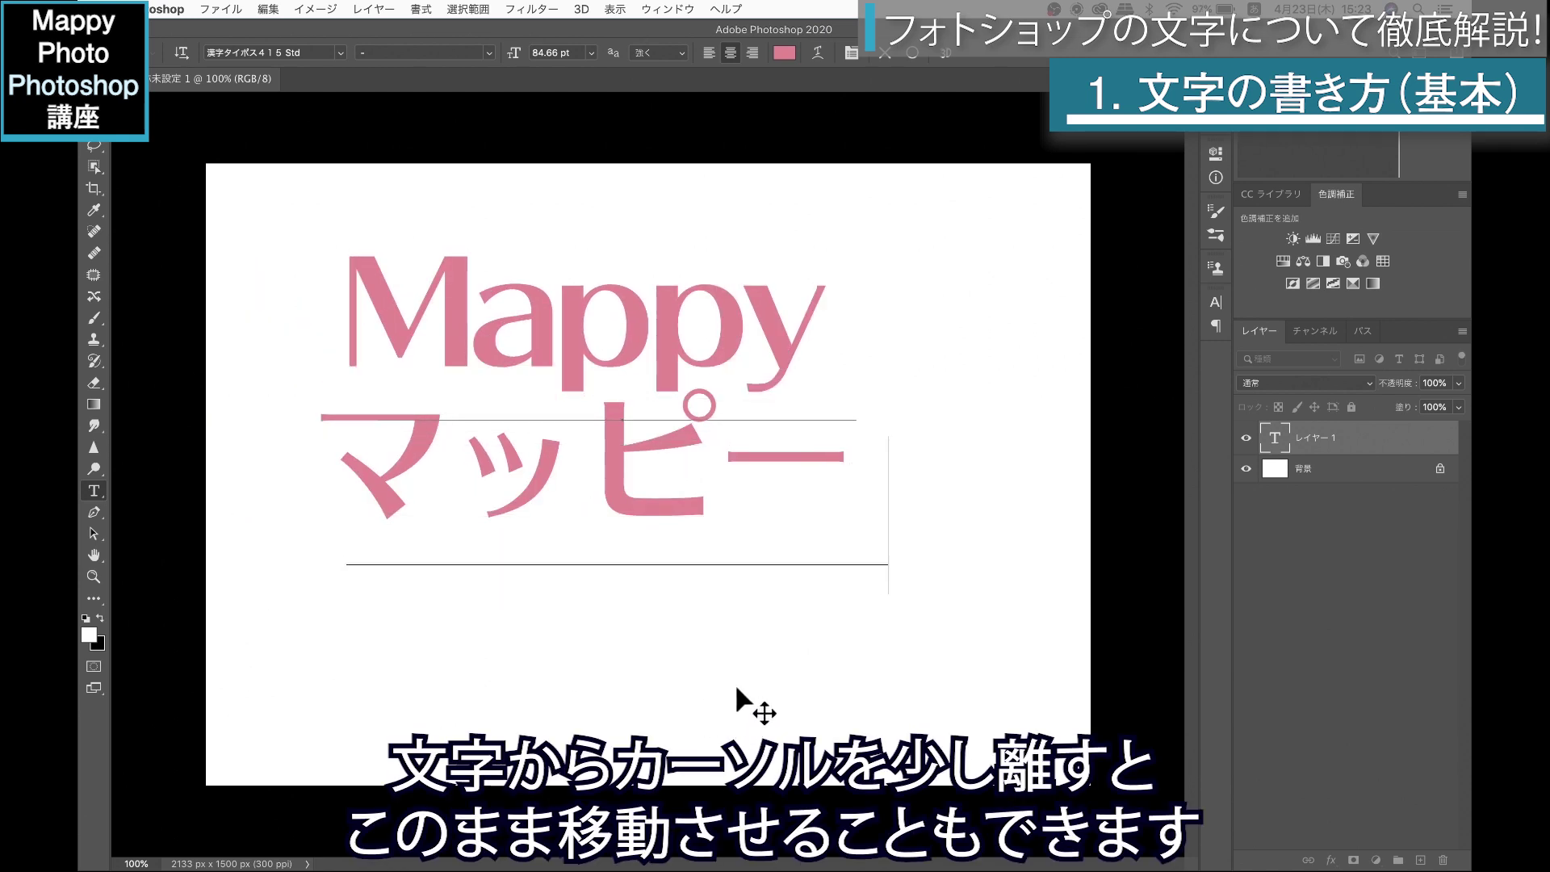
pyautogui.moveTo(735, 683); pyautogui.dragTo(779, 740)
pyautogui.hotkey('ctrl', 'Return')
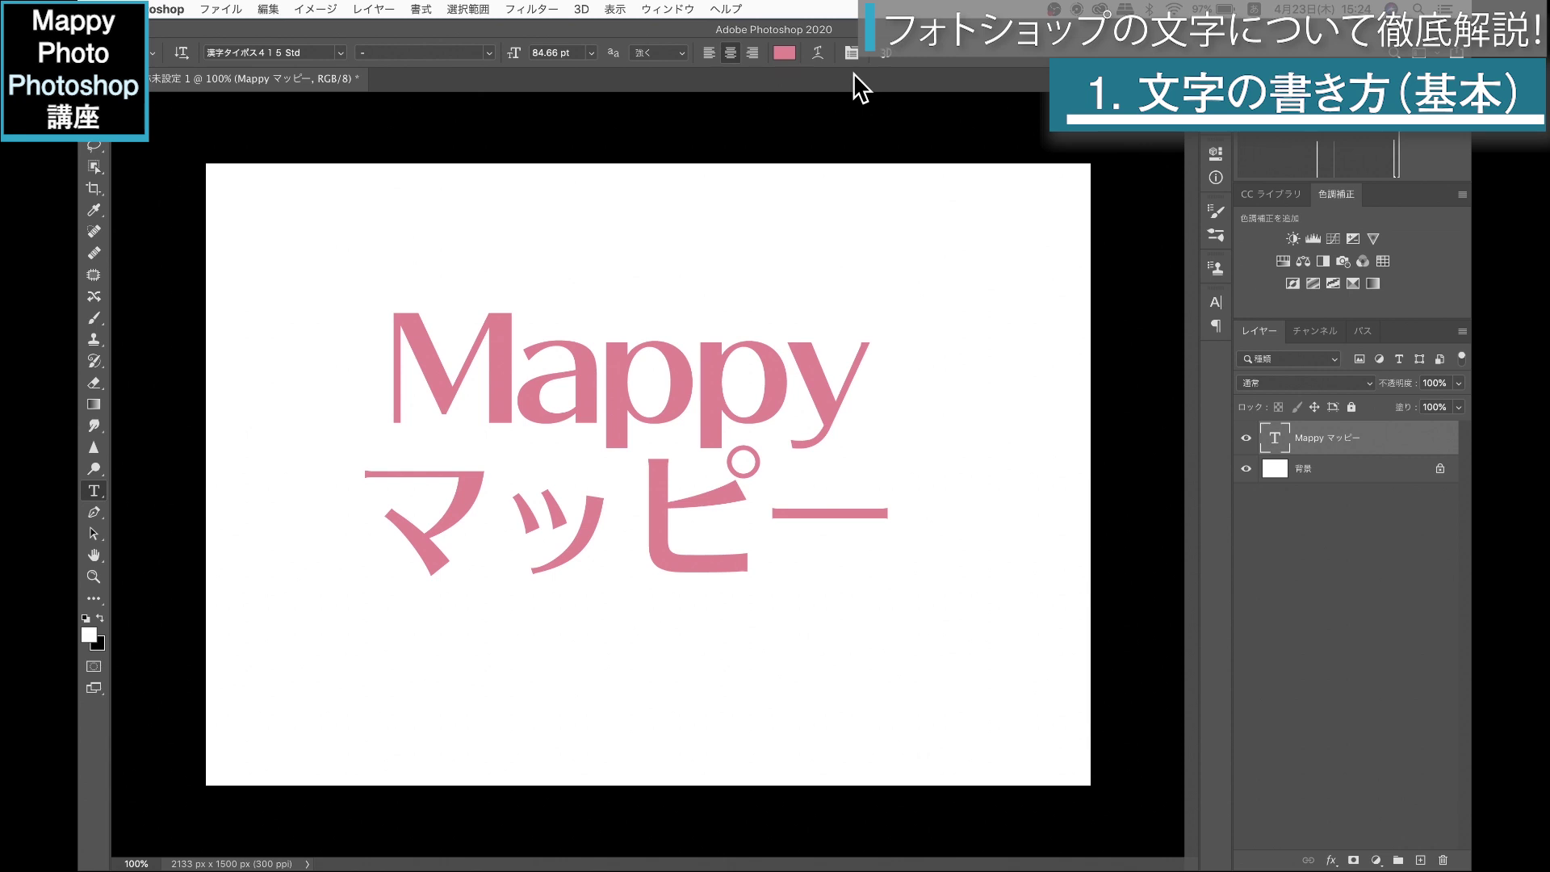
# Step: Change the text's font to FOT-スーラ ProN in the Character panel's font list
pyautogui.click(1214, 305)
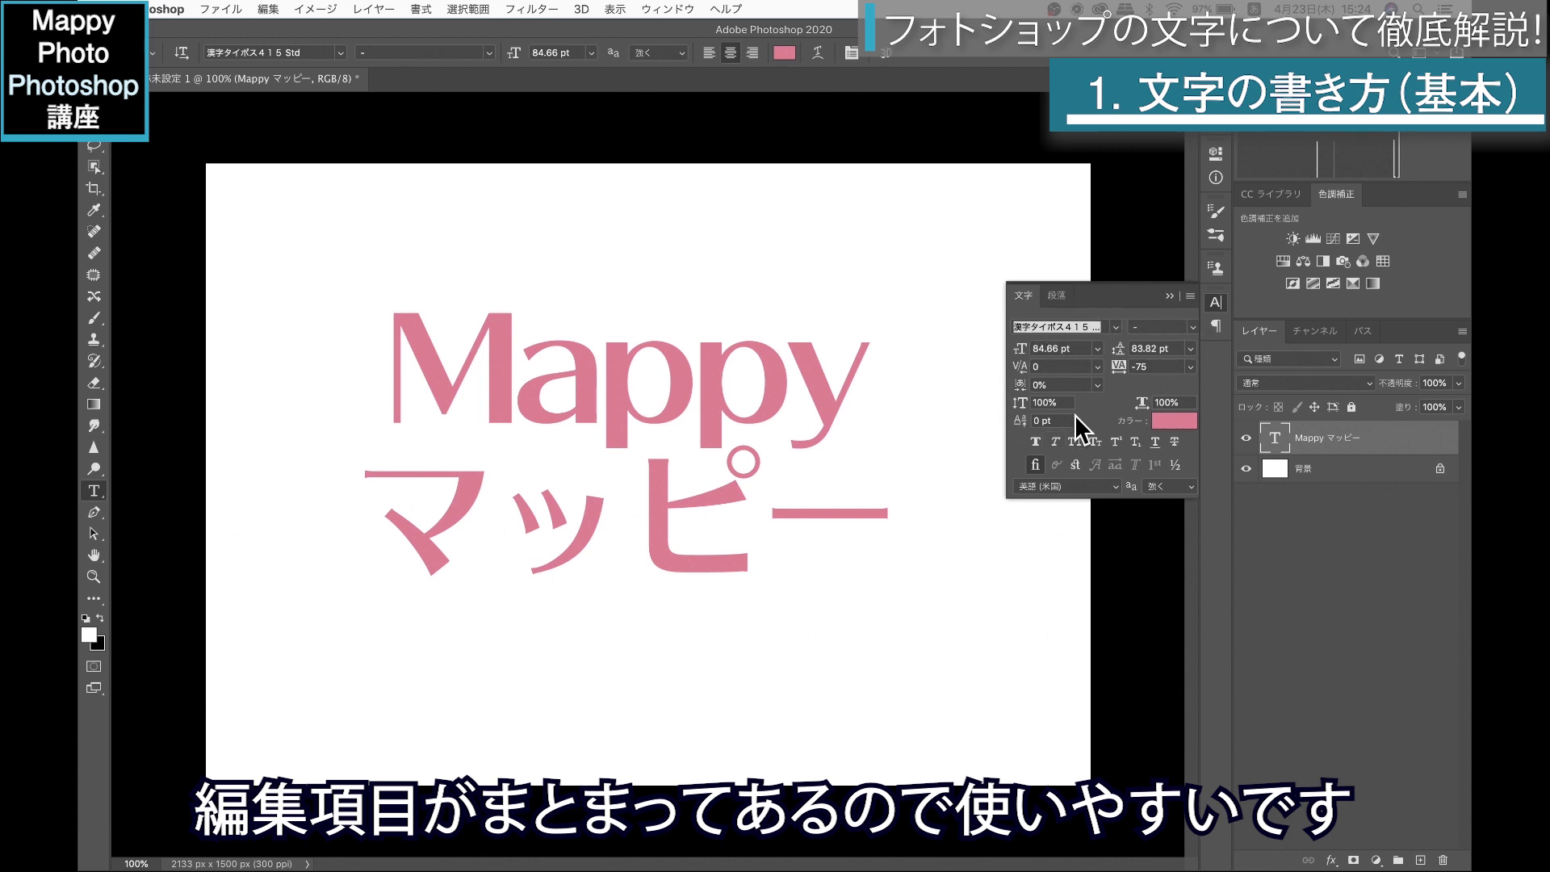
pyautogui.click(1112, 326)
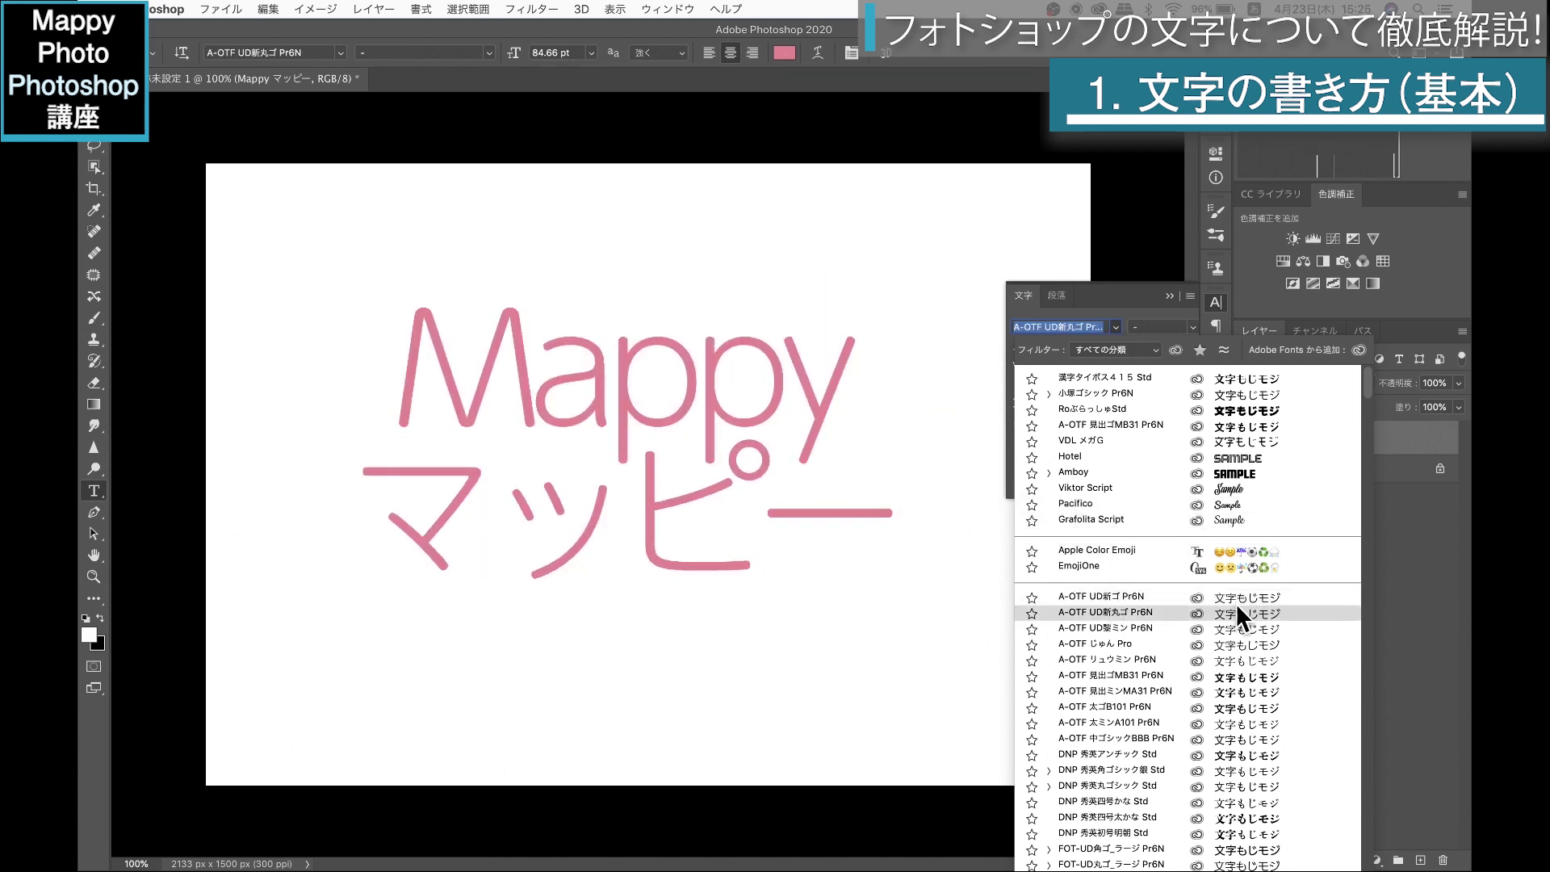
pyautogui.scroll(-1, 1234, 638)
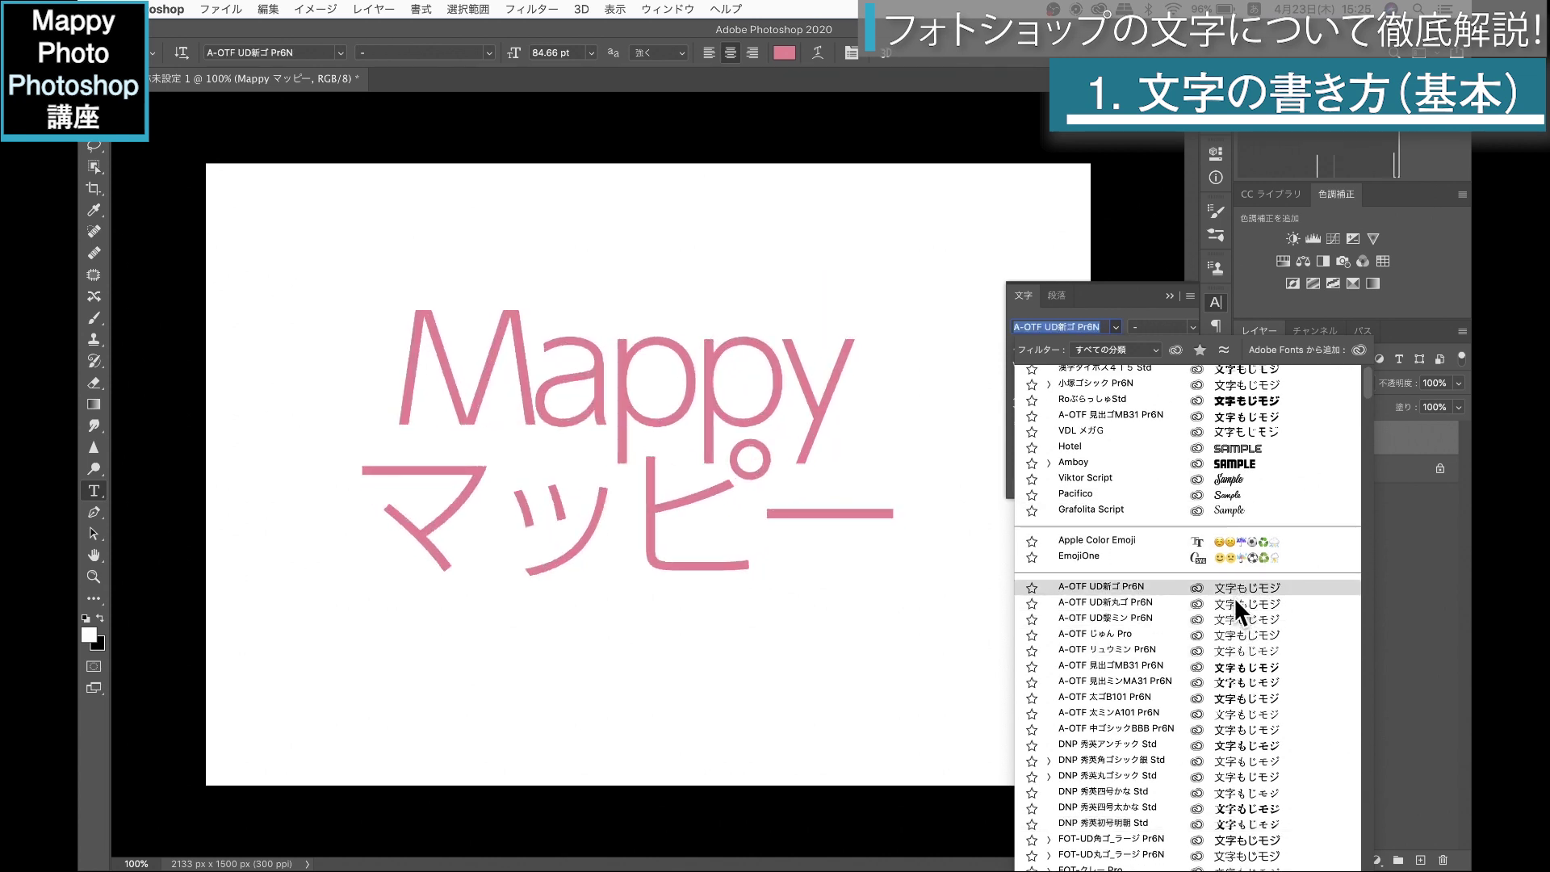
pyautogui.scroll(-5, 1220, 661)
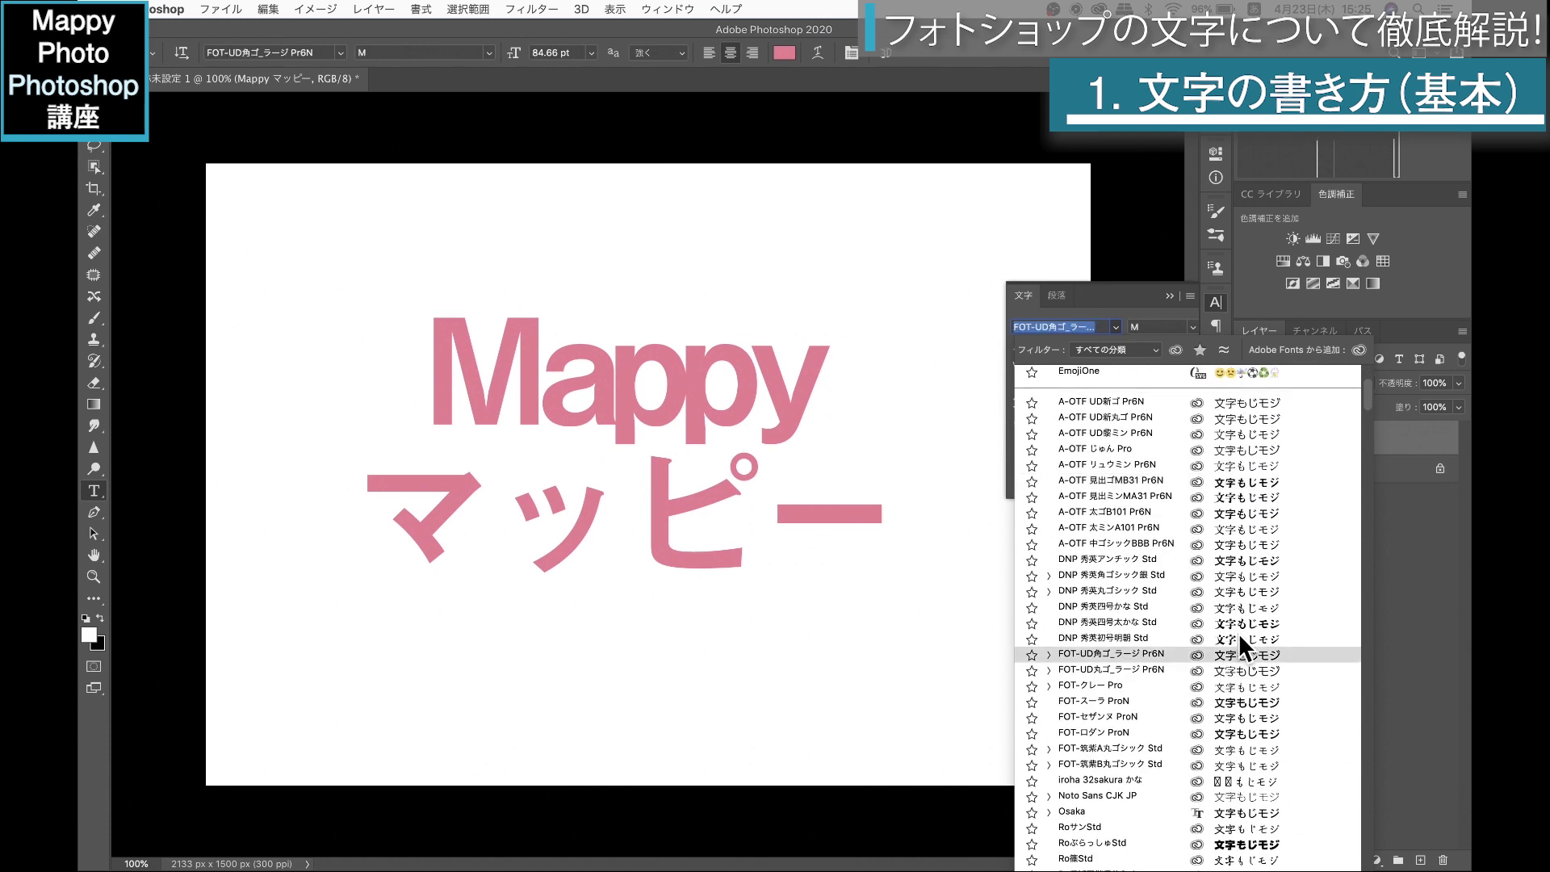
pyautogui.click(1233, 704)
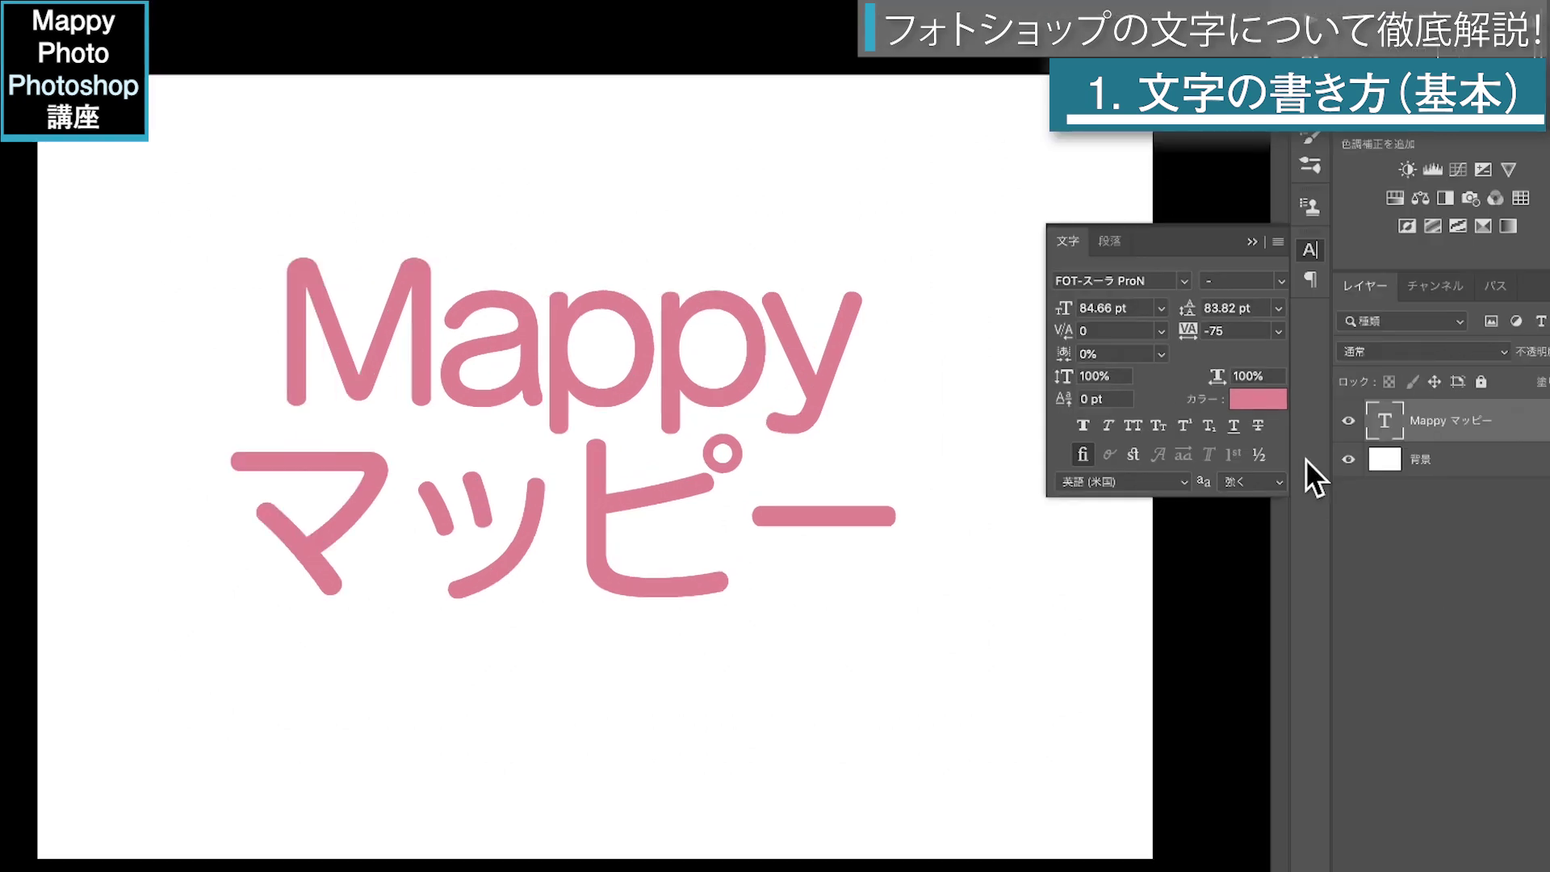
# Step: Set the text size to 100 pt after briefly trying 72 pt
pyautogui.click(1160, 307)
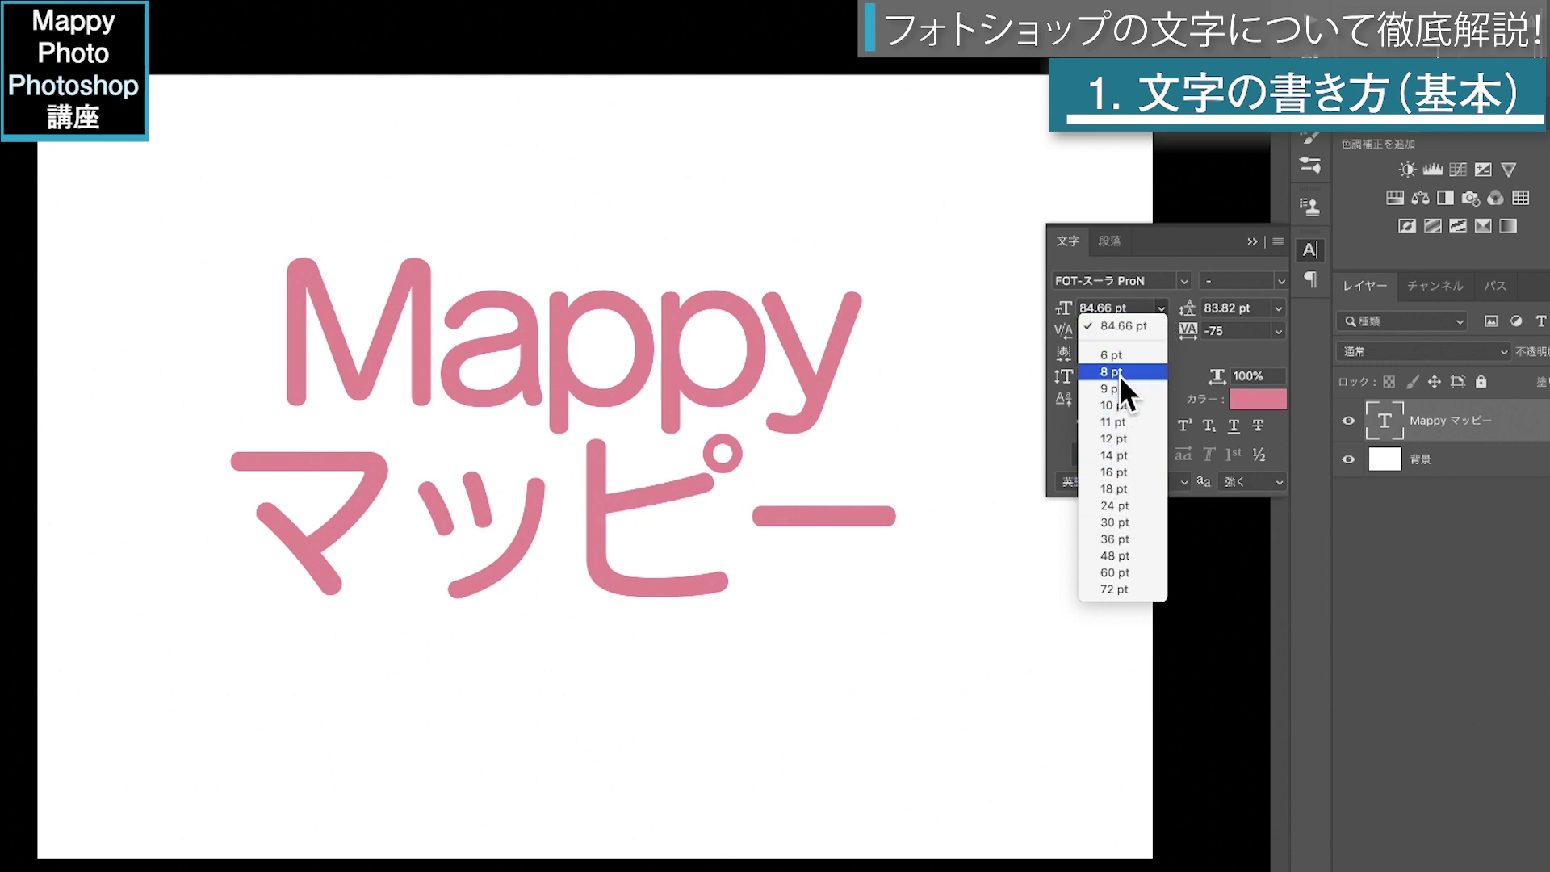
pyautogui.click(1121, 589)
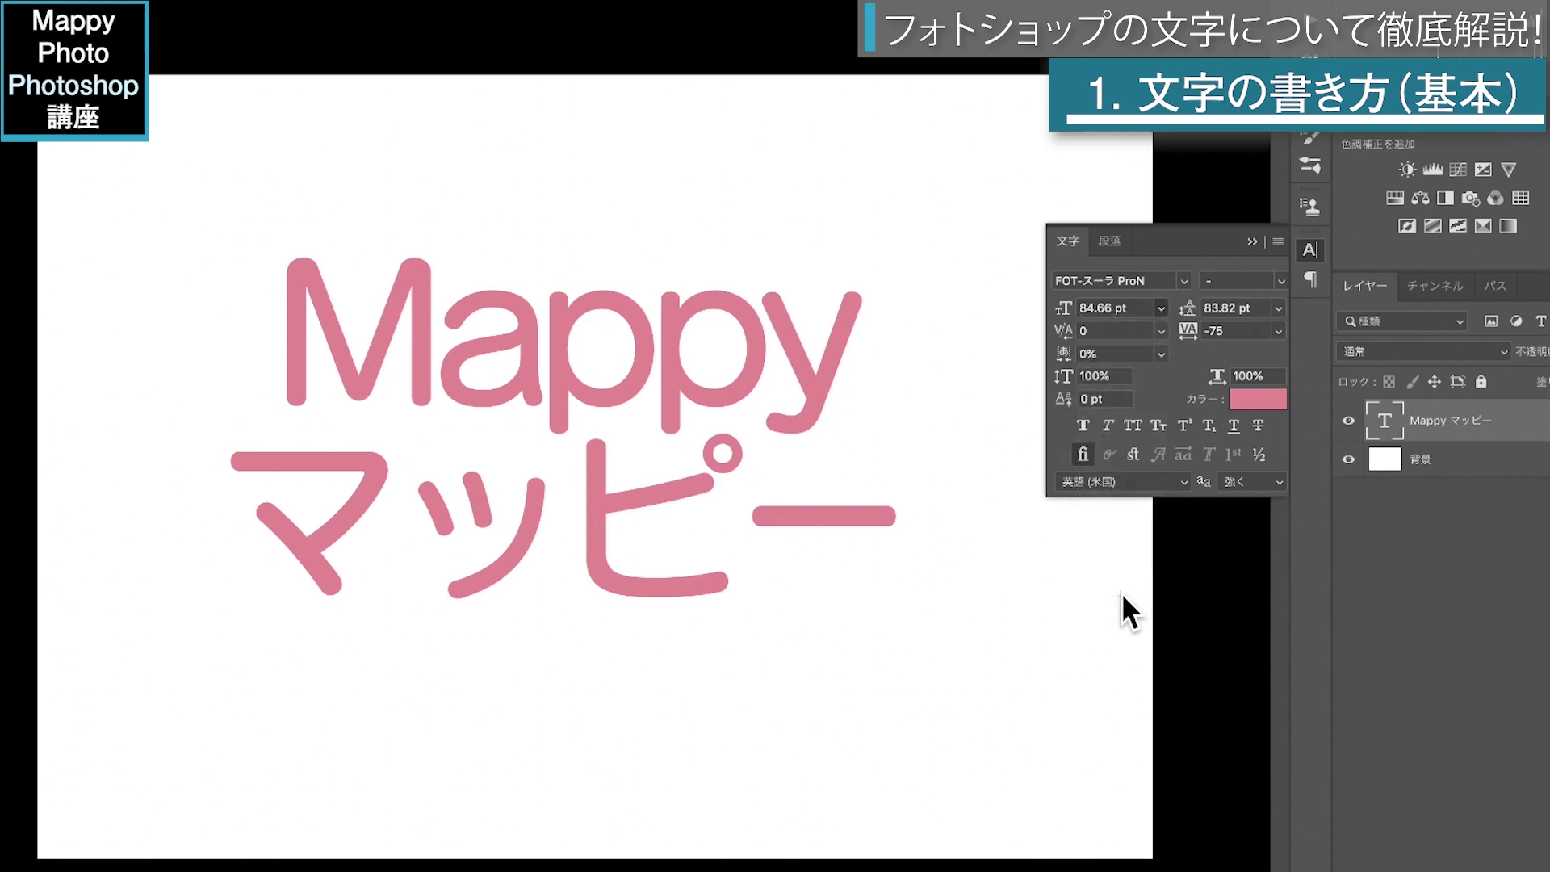
pyautogui.click(1160, 307)
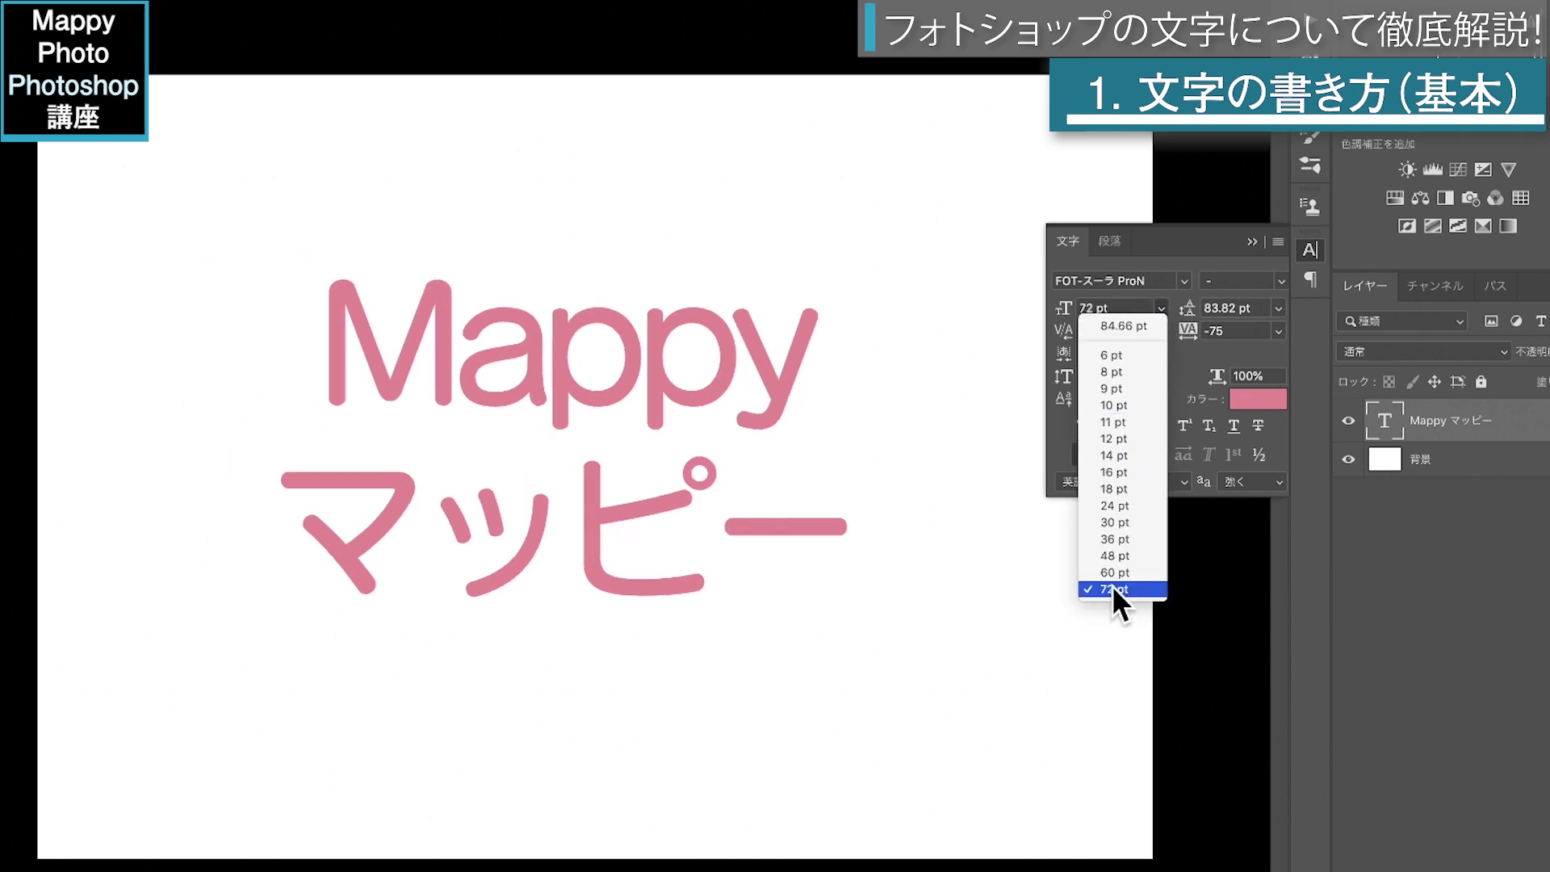
pyautogui.click(1098, 306)
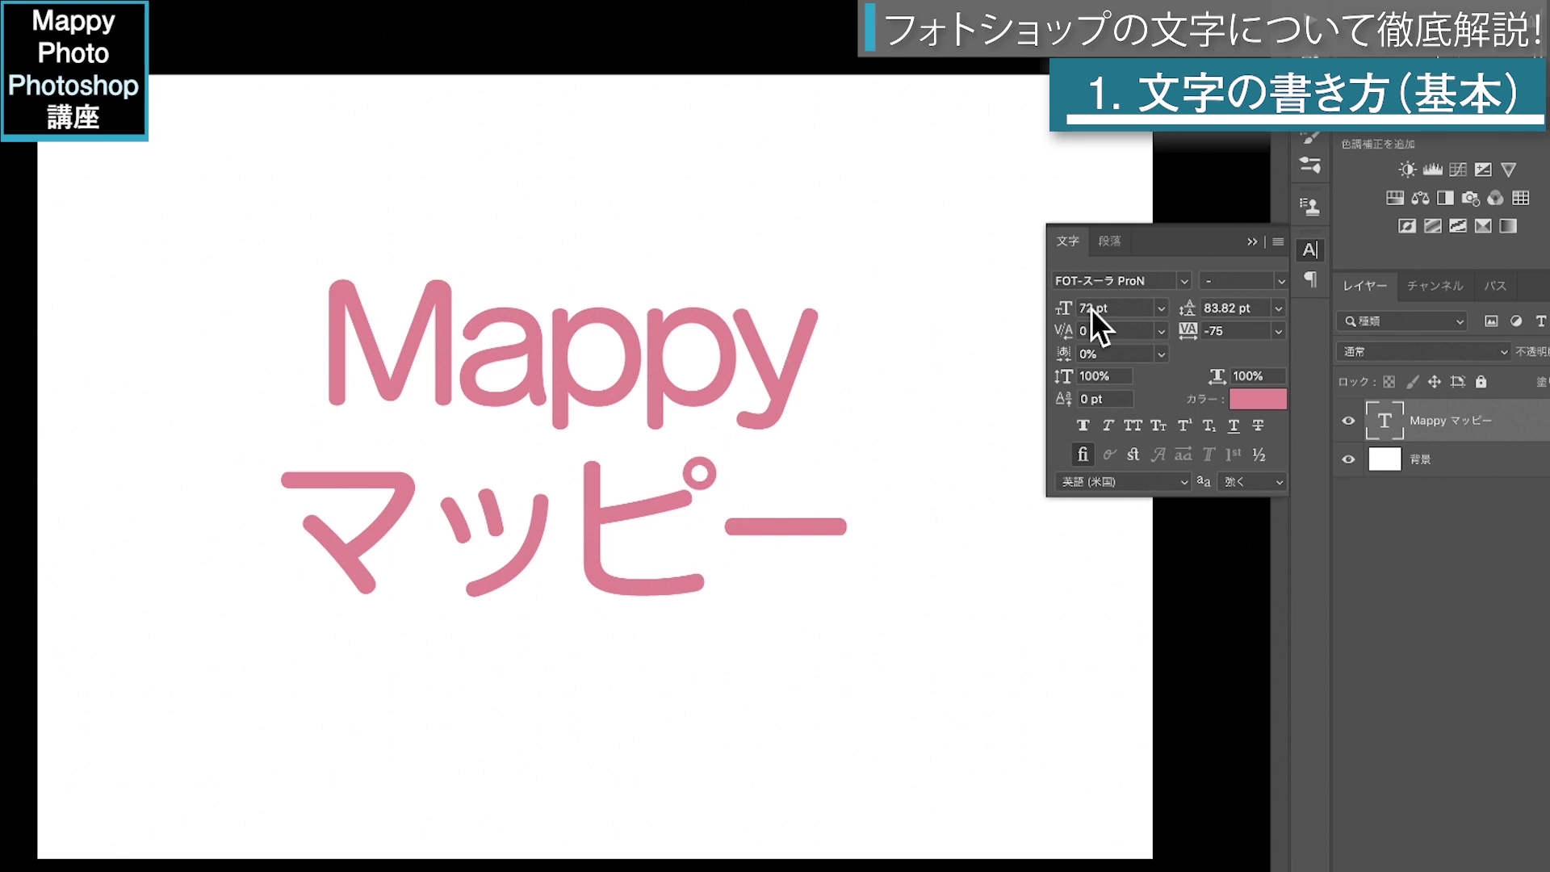
pyautogui.write('100')
pyautogui.press('Return')
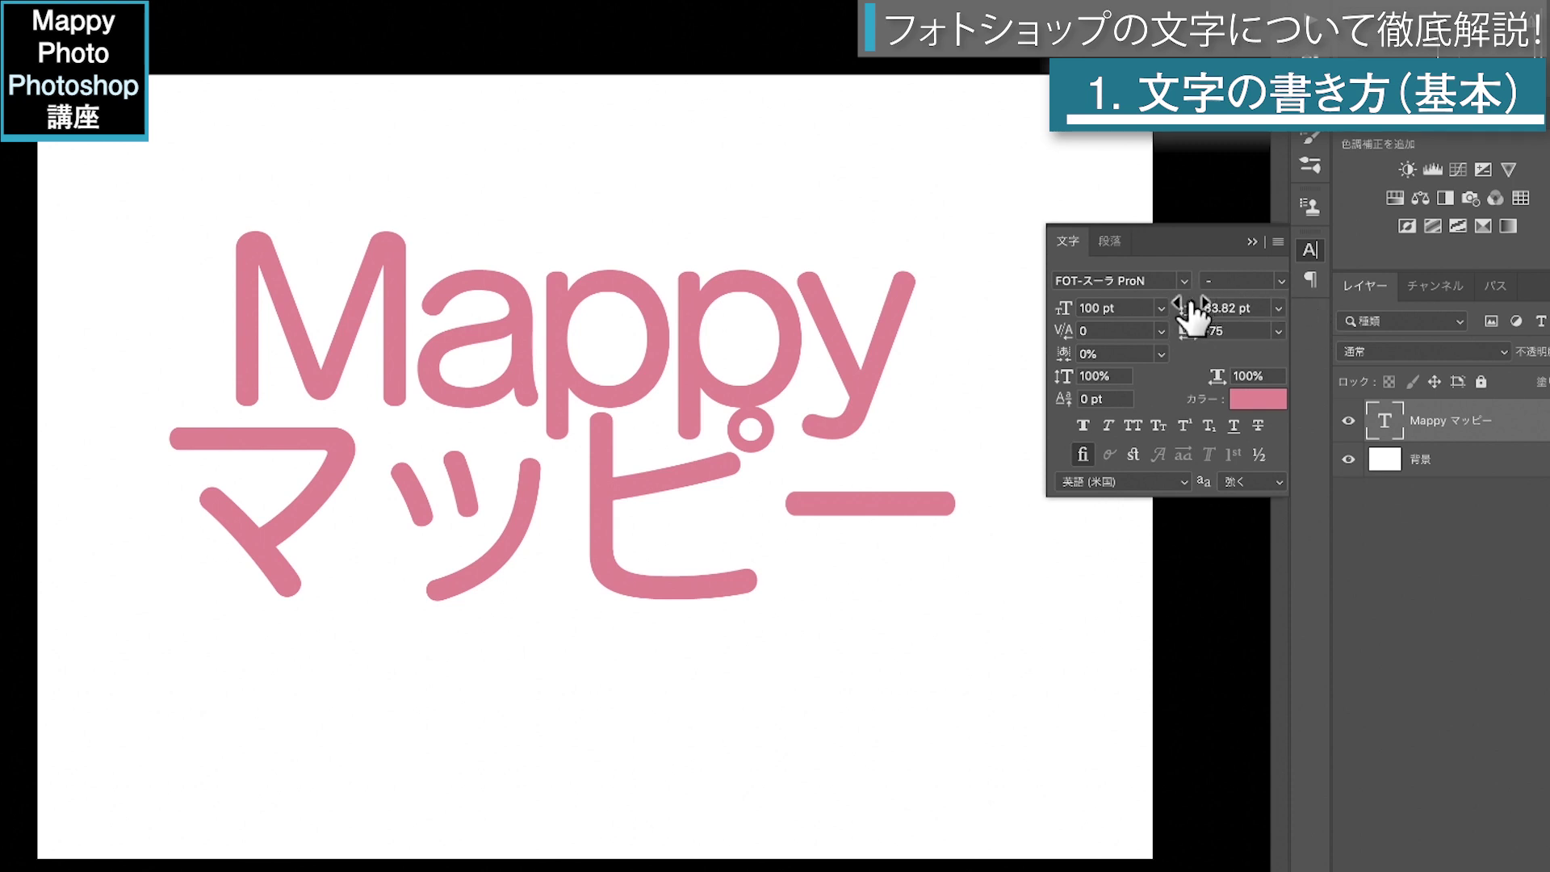
# Step: Set the line spacing to 100 pt after trying the Auto and 72 pt presets
pyautogui.click(1277, 308)
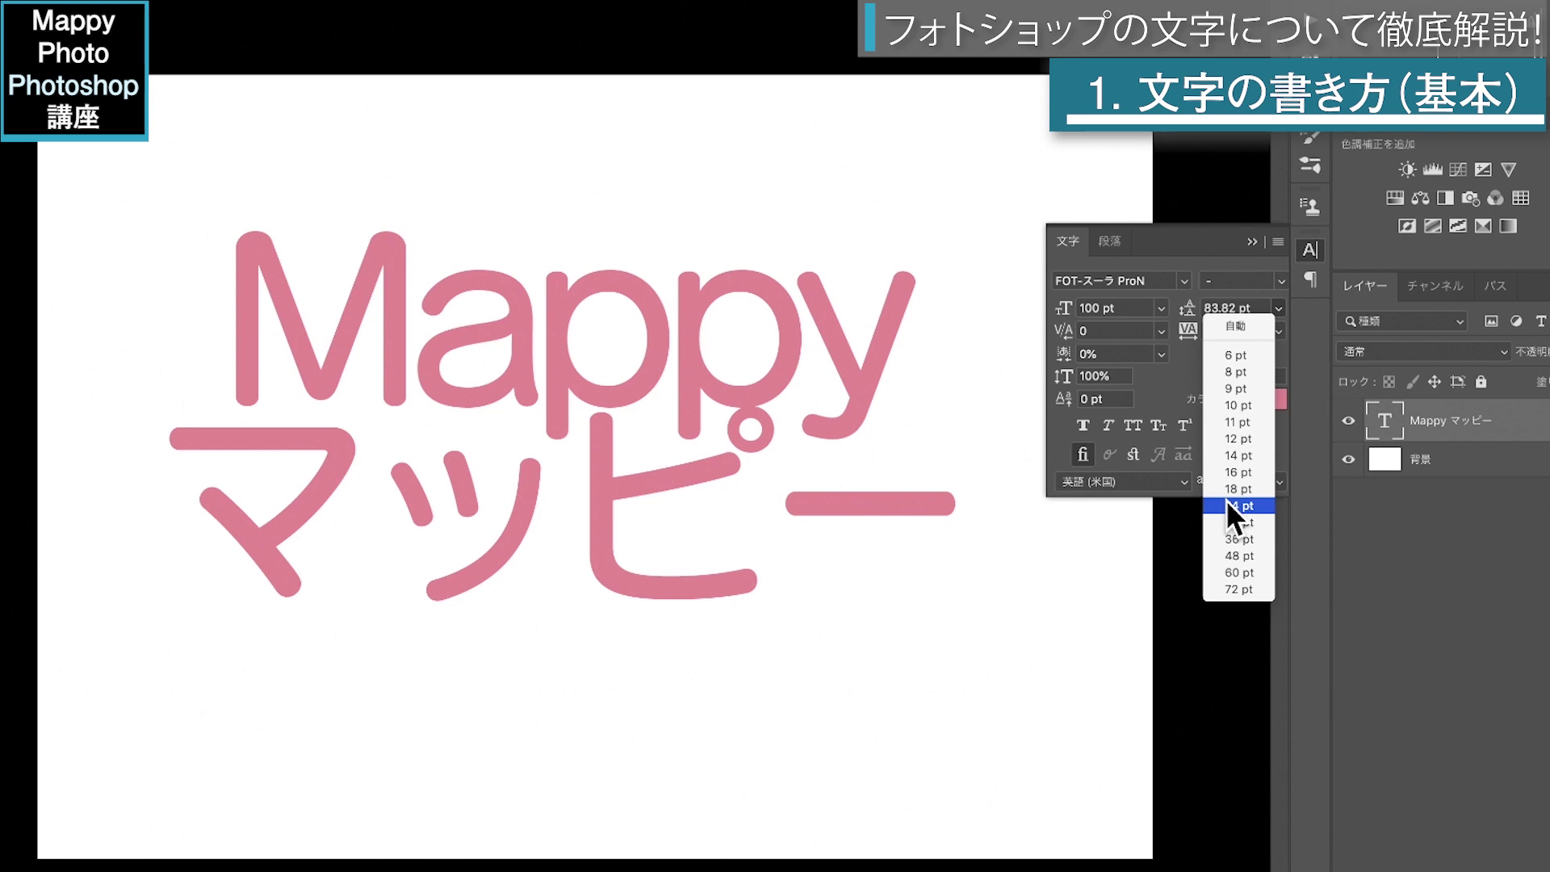
pyautogui.click(1187, 308)
pyautogui.click(1215, 309)
pyautogui.write('100')
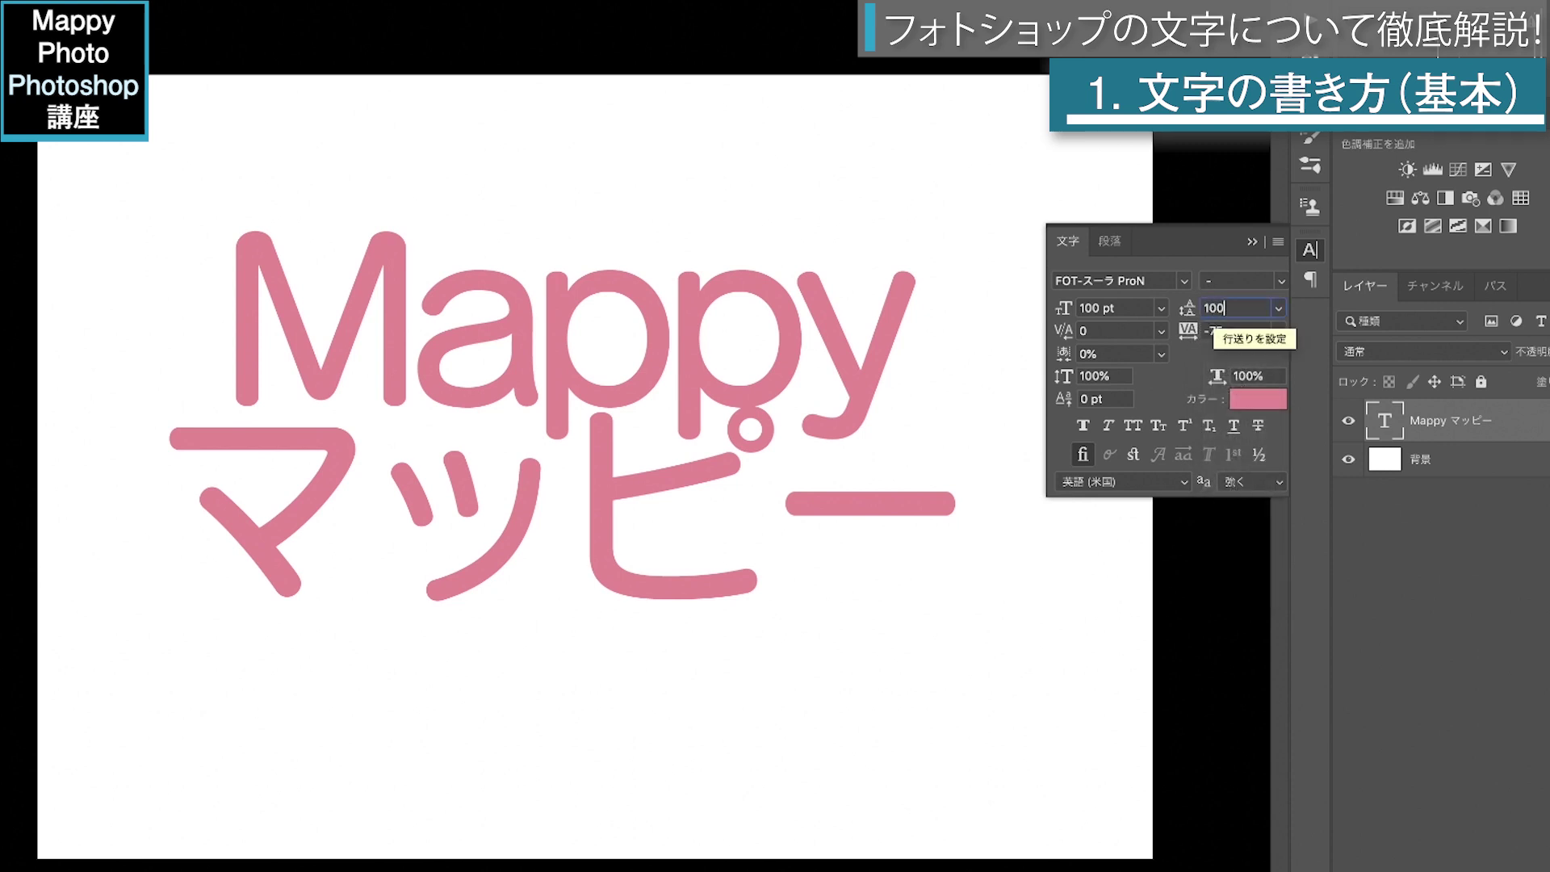
pyautogui.press('Return')
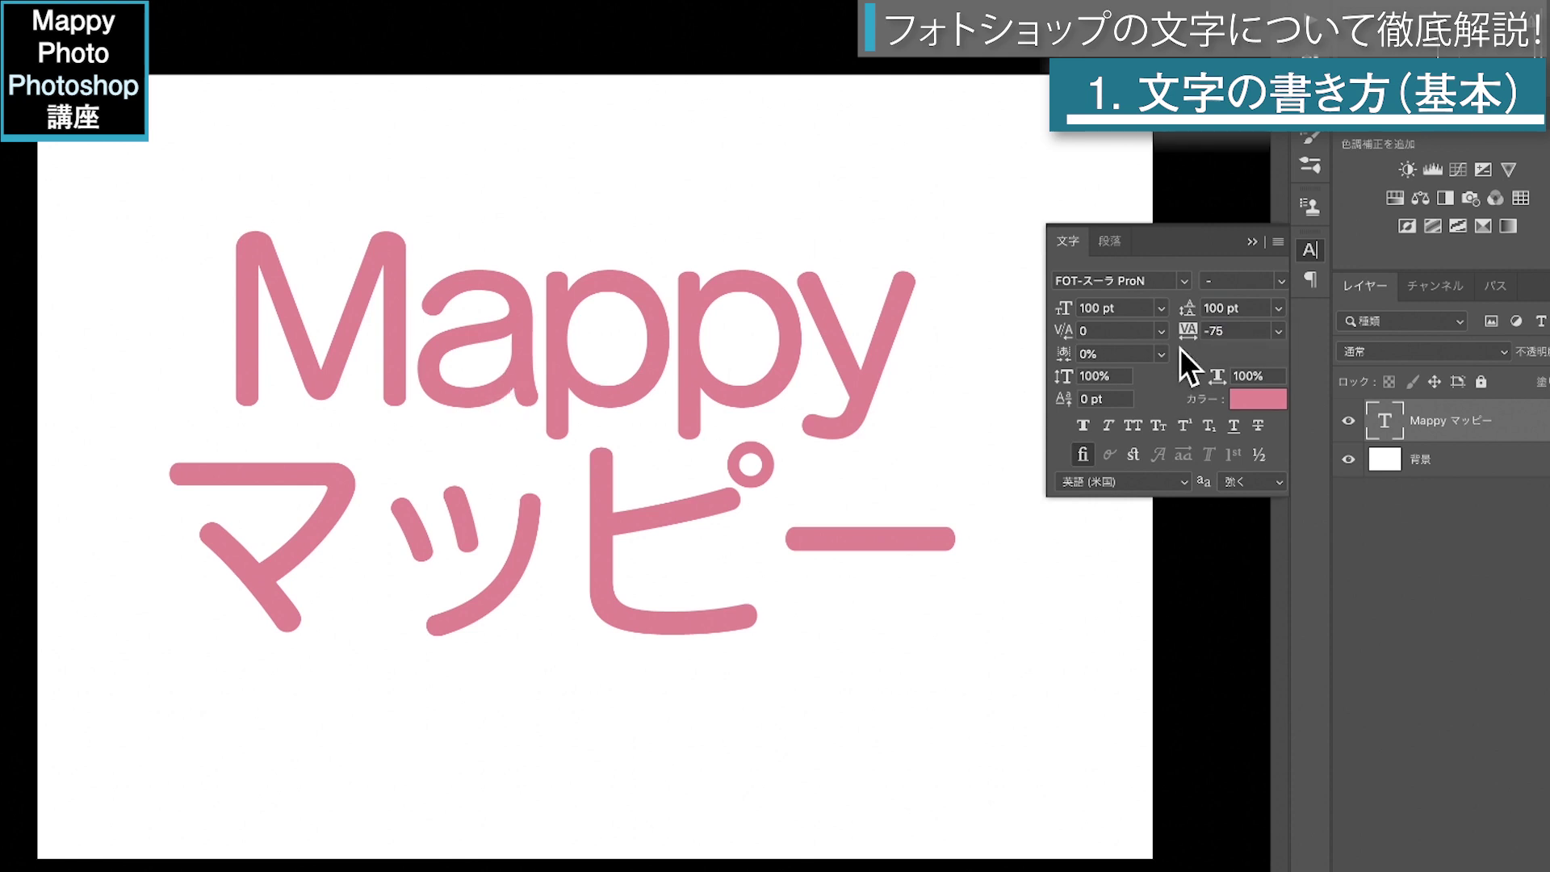
pyautogui.click(1279, 307)
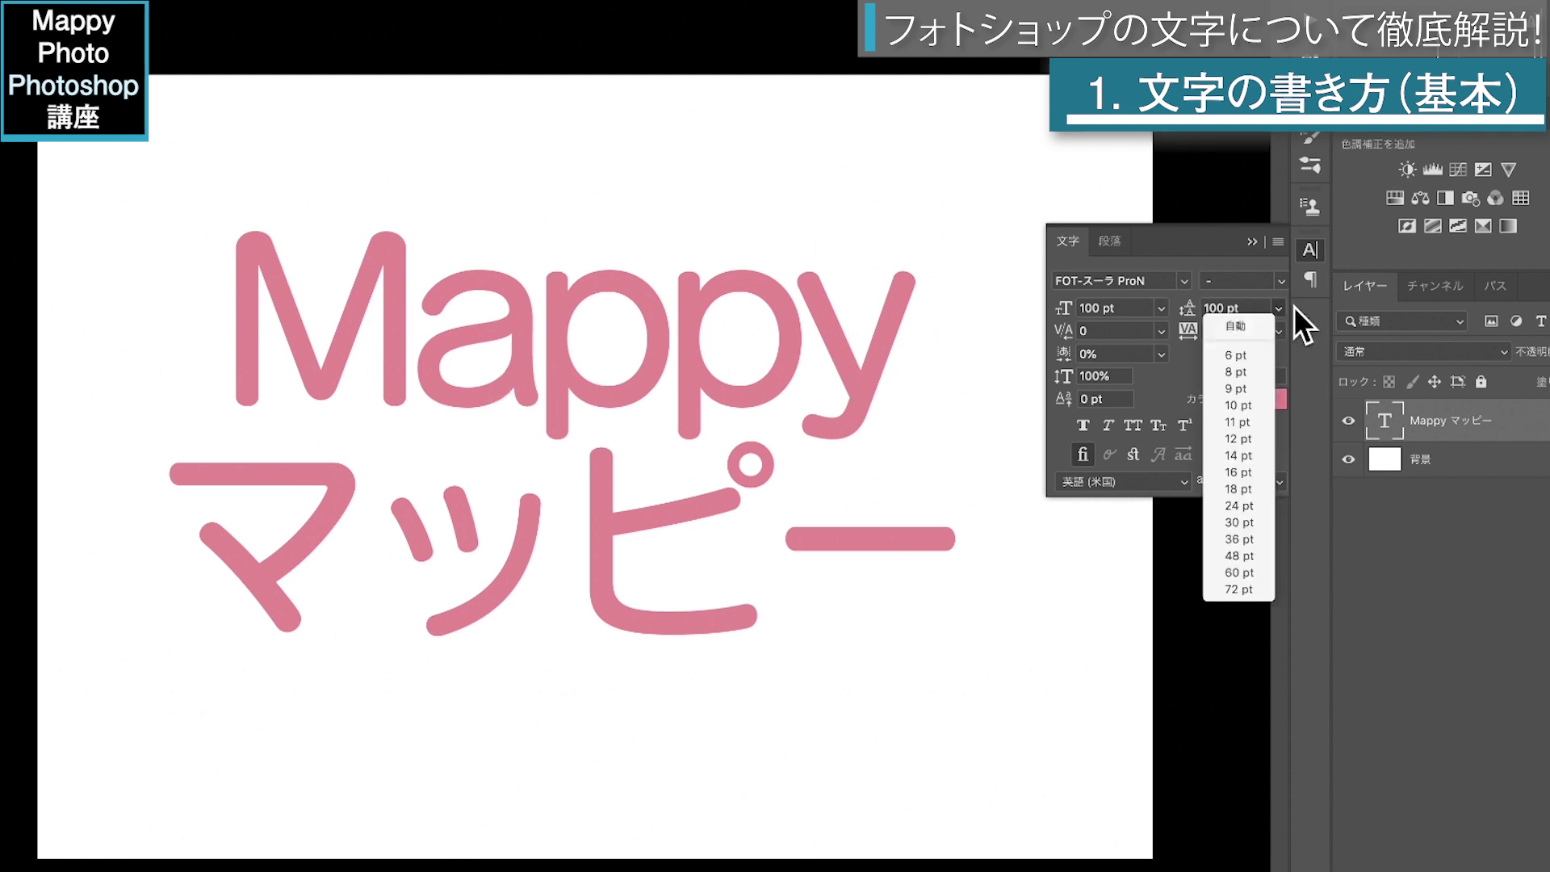
pyautogui.click(1231, 324)
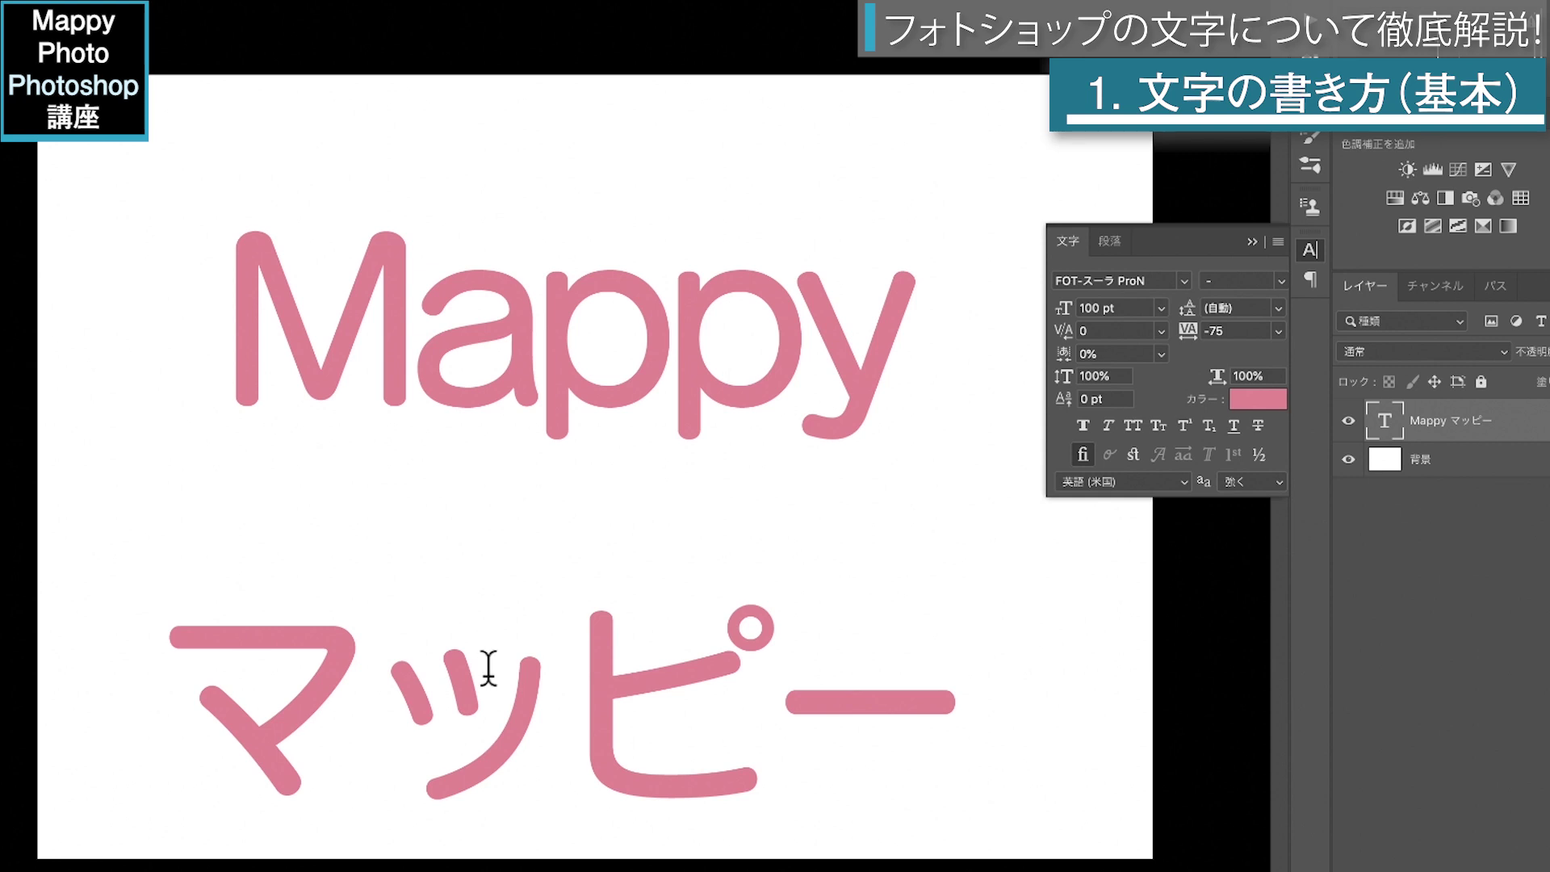
pyautogui.click(1278, 307)
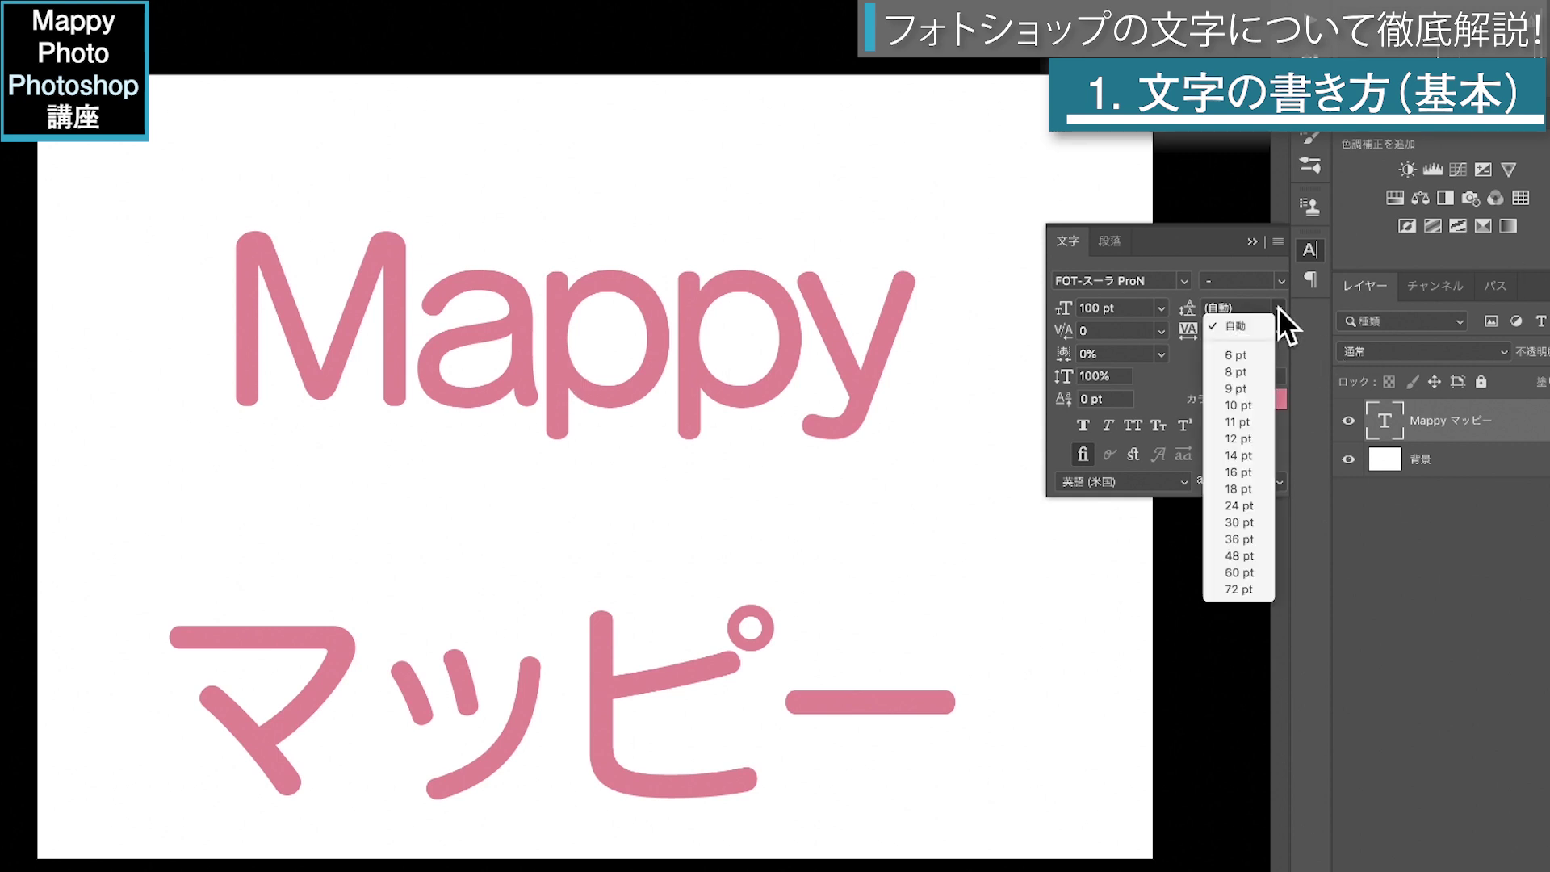
pyautogui.click(1224, 587)
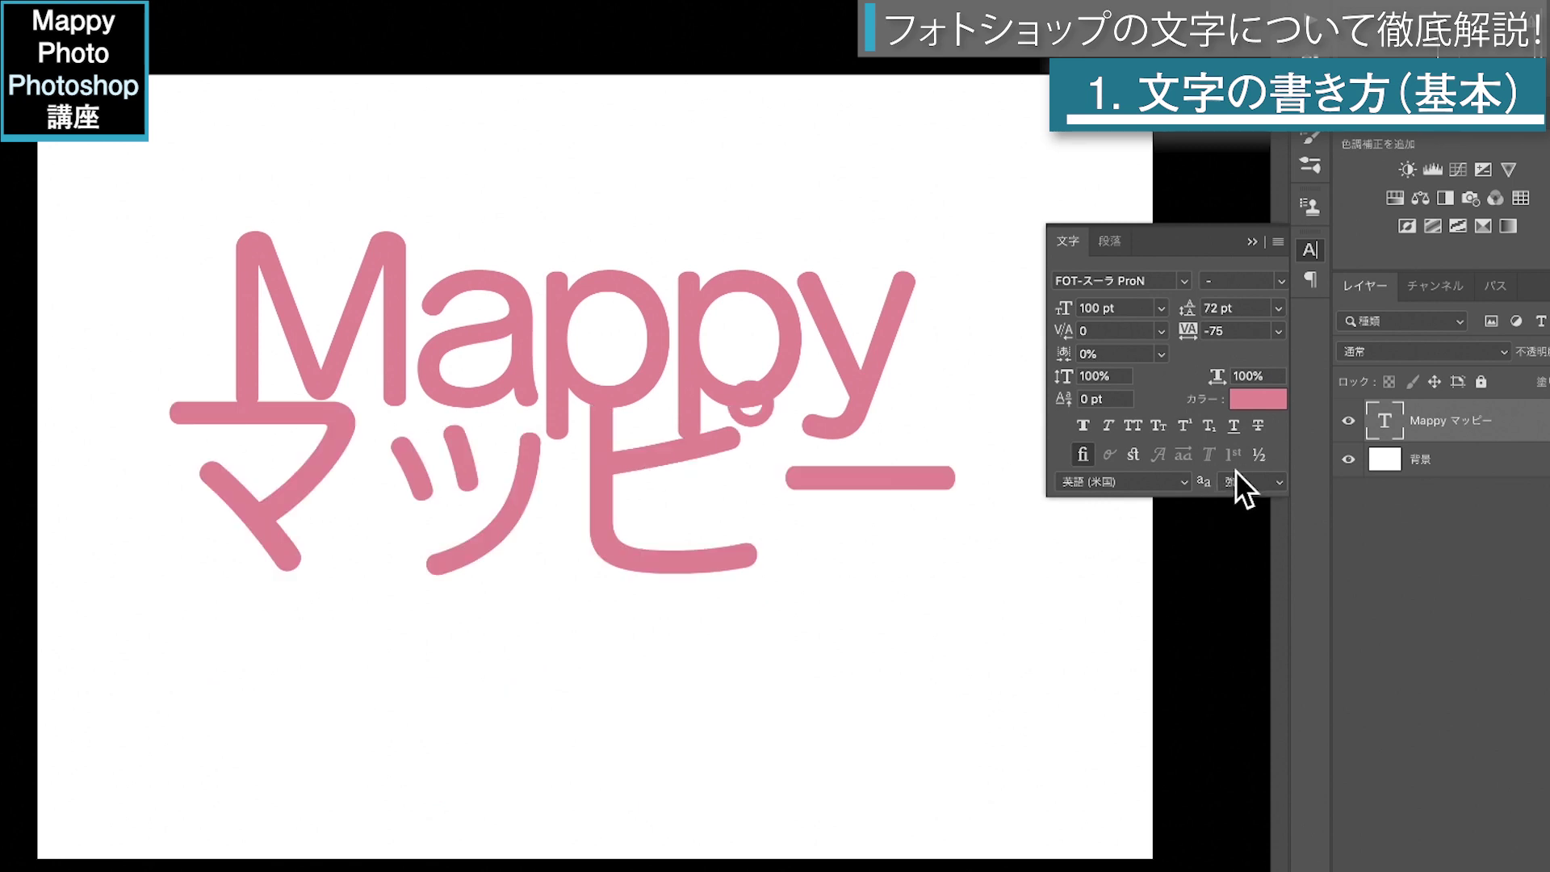
pyautogui.click(1215, 308)
pyautogui.write('100')
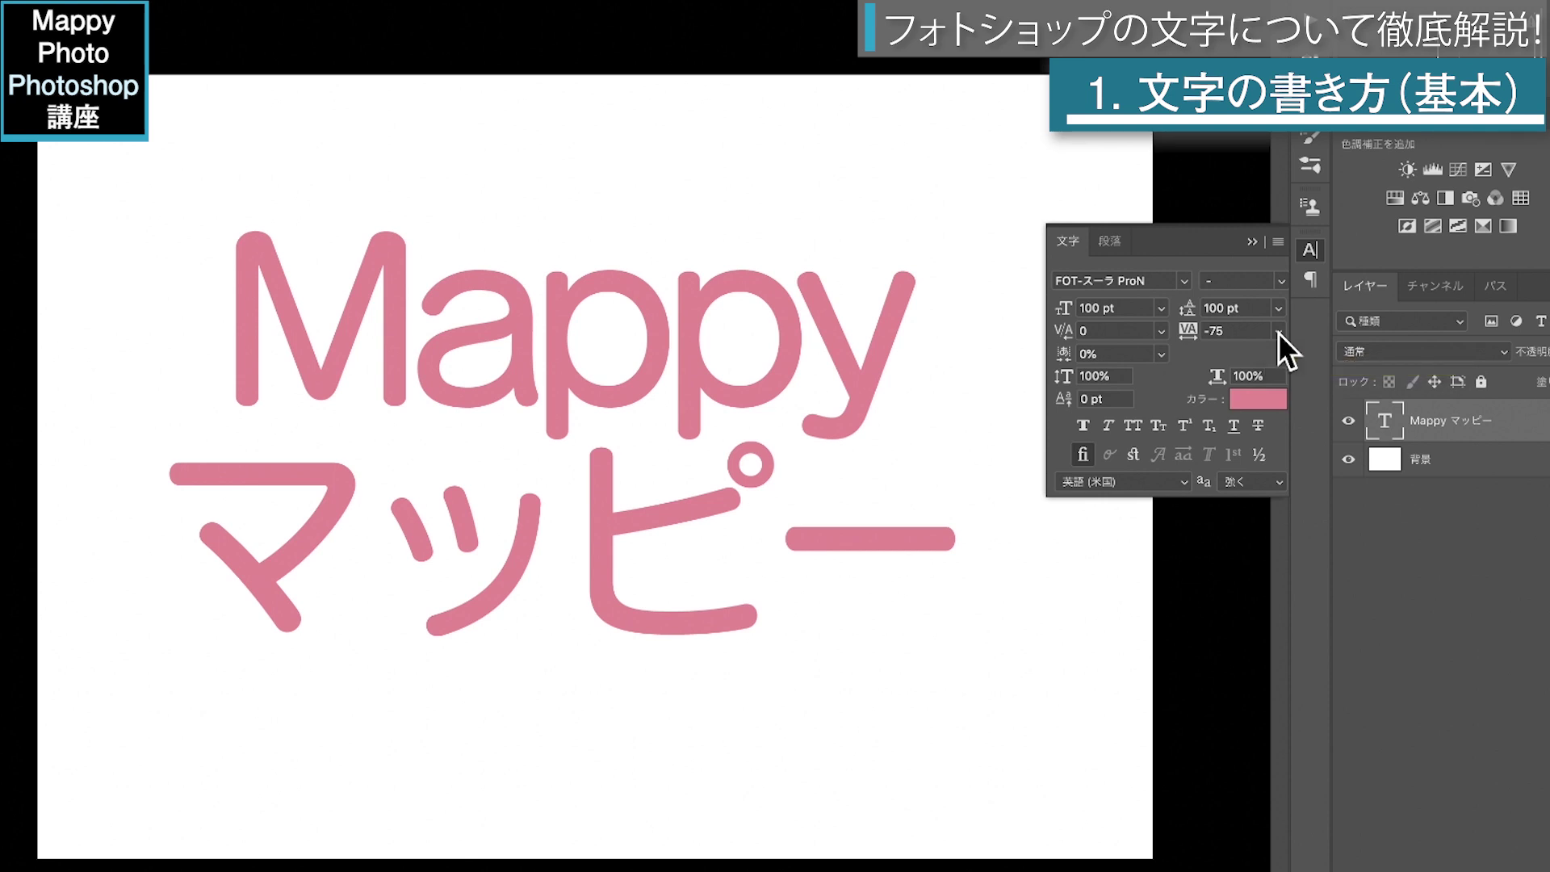
pyautogui.click(1278, 331)
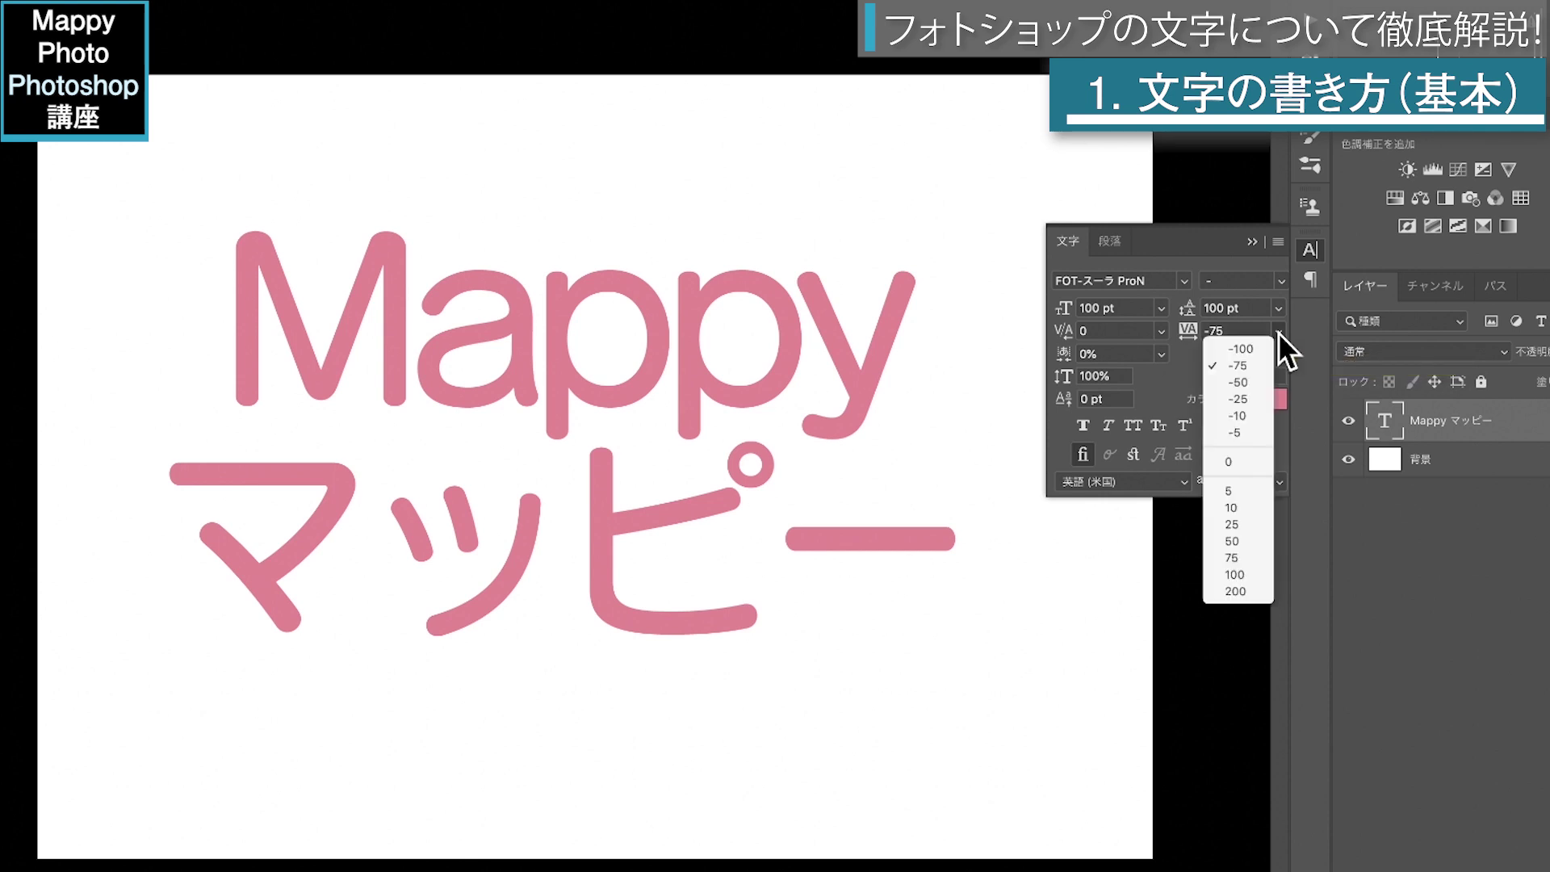
pyautogui.click(1228, 458)
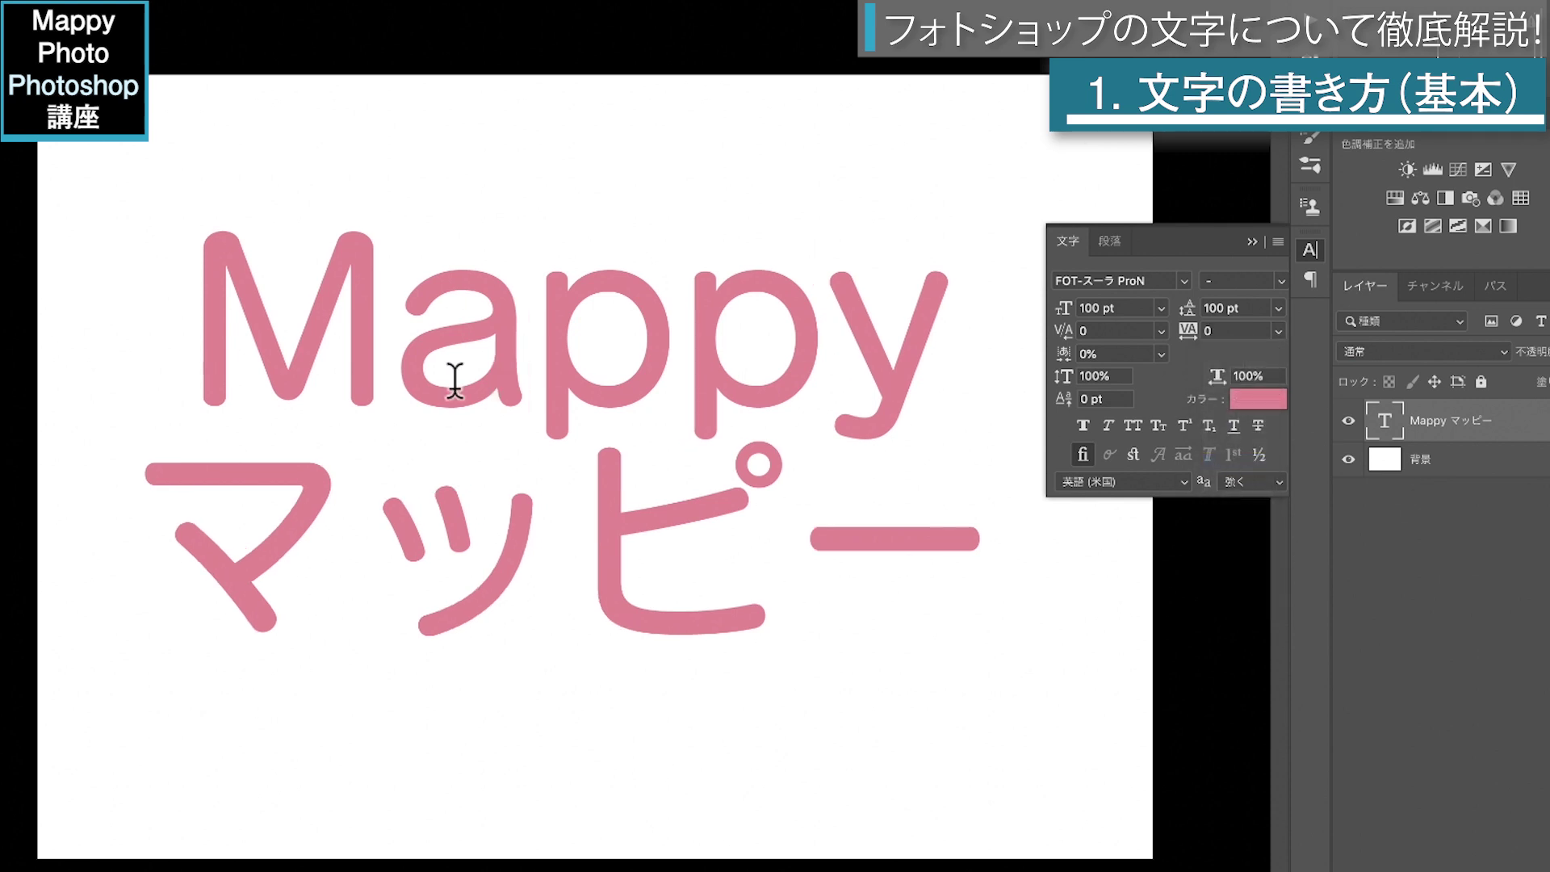
pyautogui.click(405, 369)
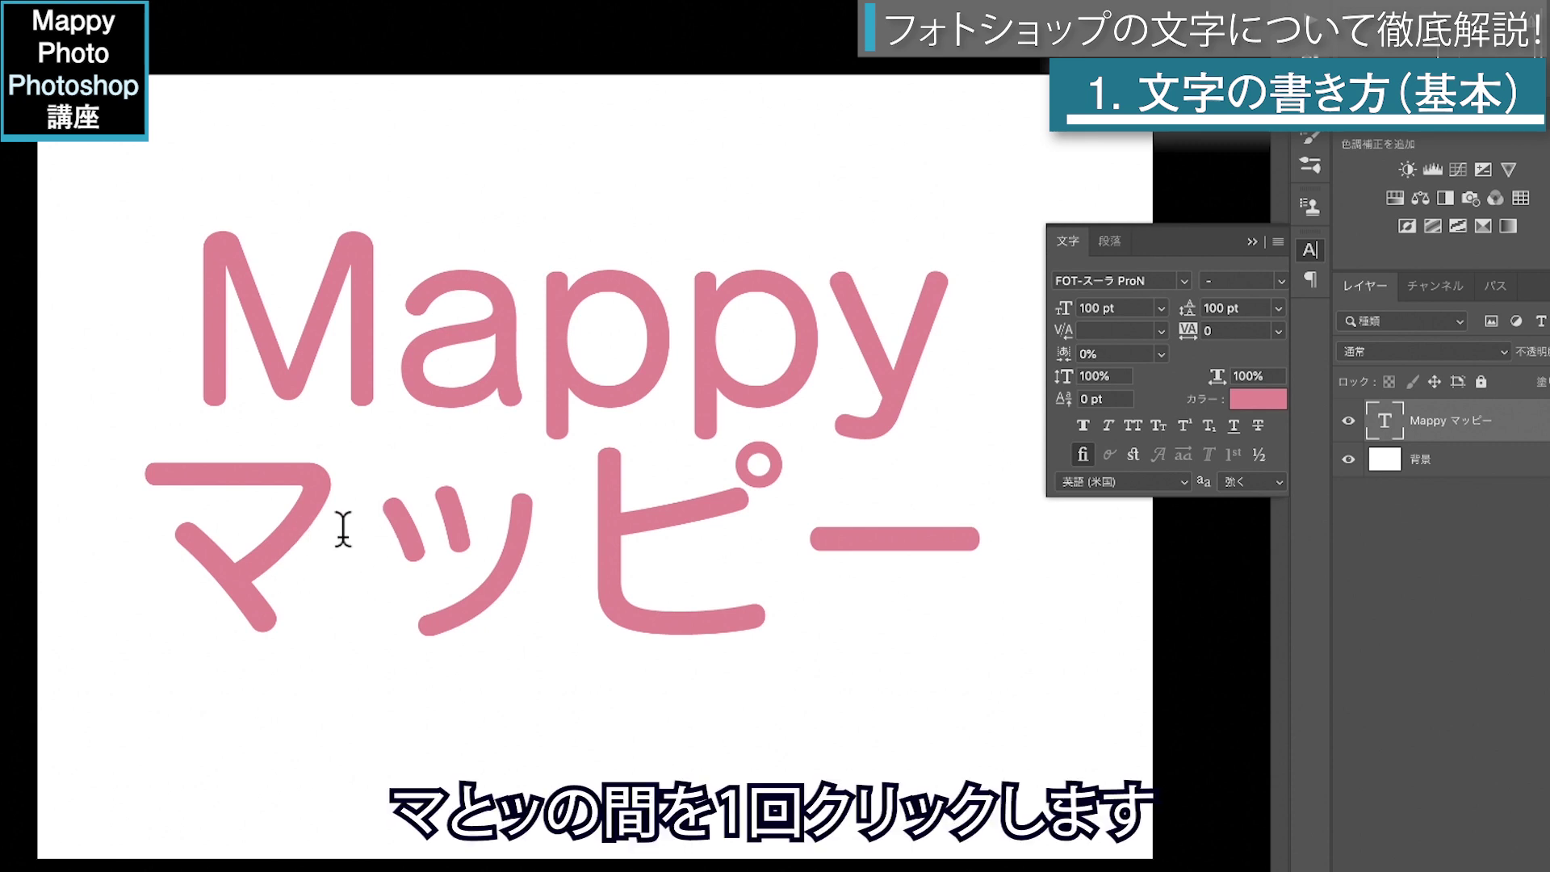
pyautogui.click(343, 529)
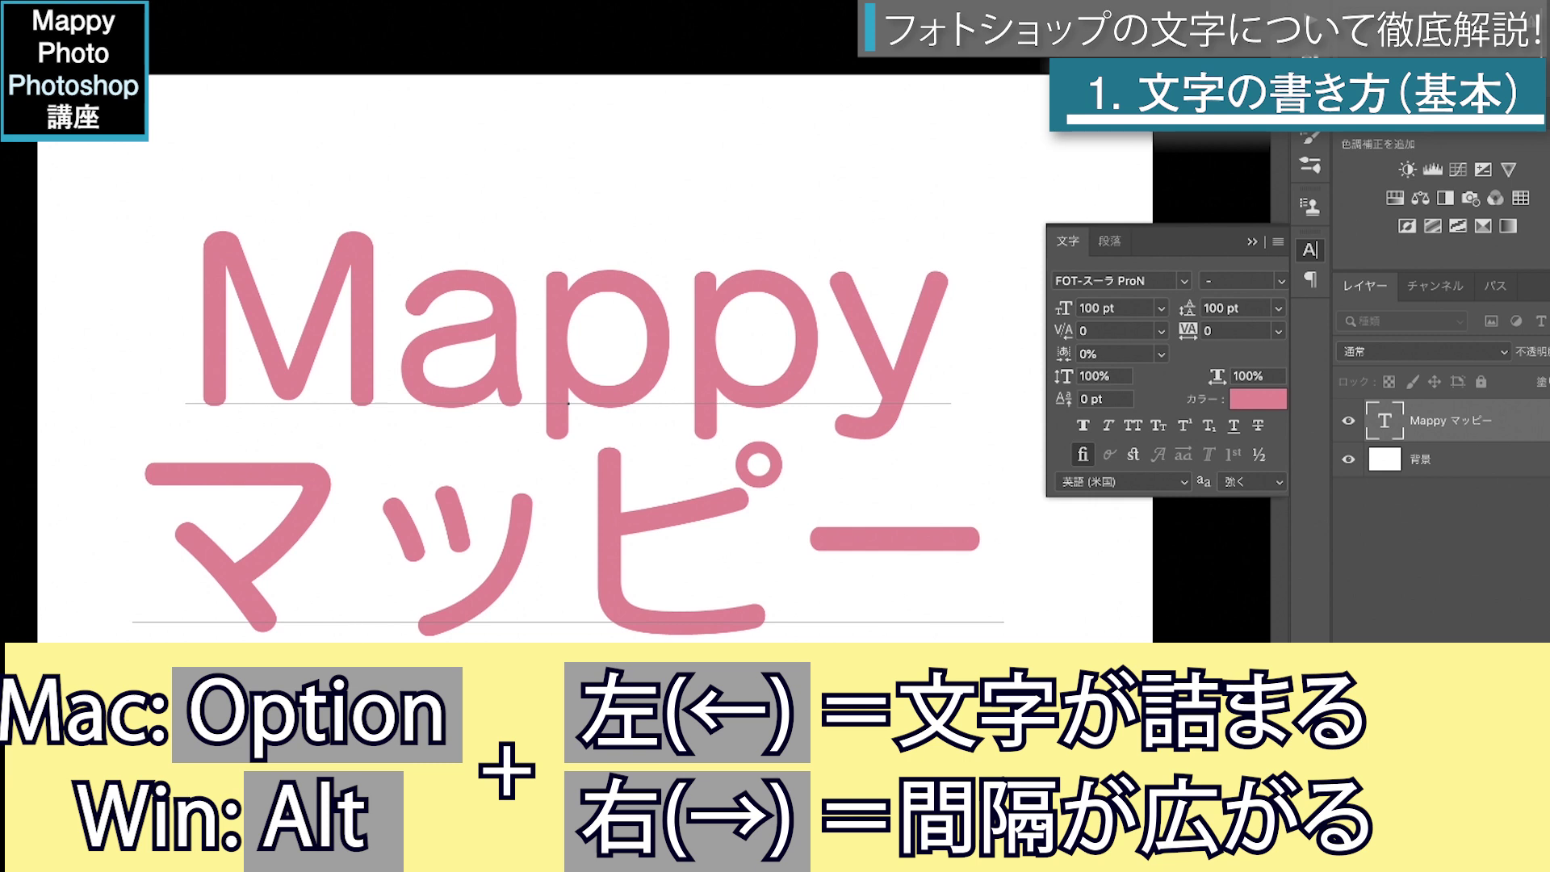
pyautogui.hotkey('alt', 'Left')
pyautogui.hotkey('alt', 'Left')
pyautogui.hotkey('alt', 'Left')
pyautogui.hotkey('alt', 'Left')
pyautogui.hotkey('alt', 'Left')
pyautogui.hotkey('alt', 'Right')
pyautogui.hotkey('alt', 'Right')
pyautogui.hotkey('alt', 'Right')
pyautogui.hotkey('alt', 'Right')
pyautogui.hotkey('alt', 'Right')
pyautogui.hotkey('alt', 'Right')
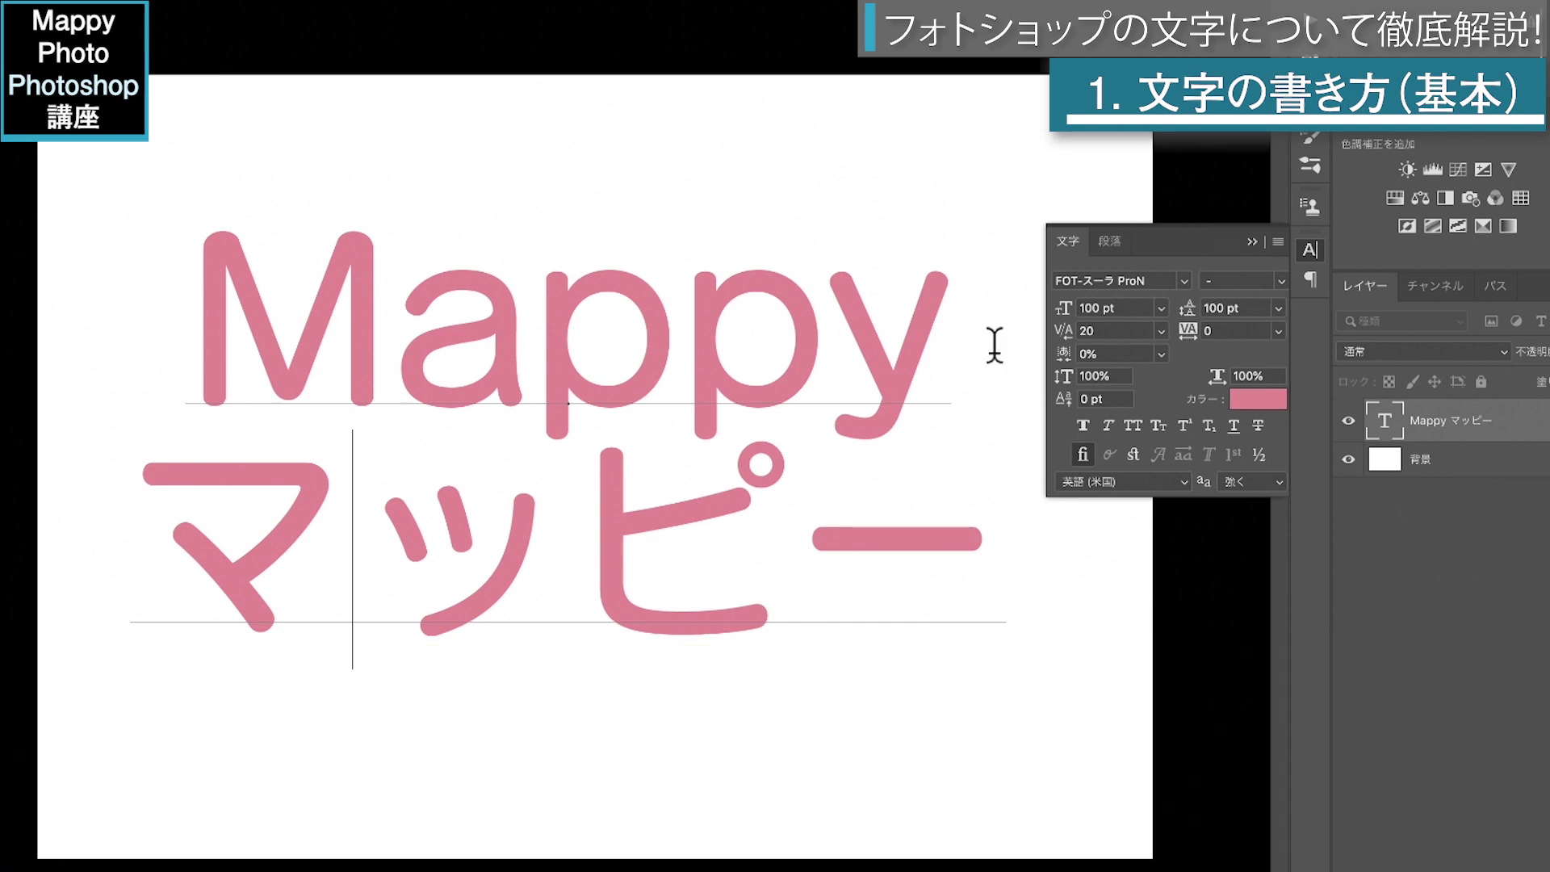
pyautogui.click(1090, 353)
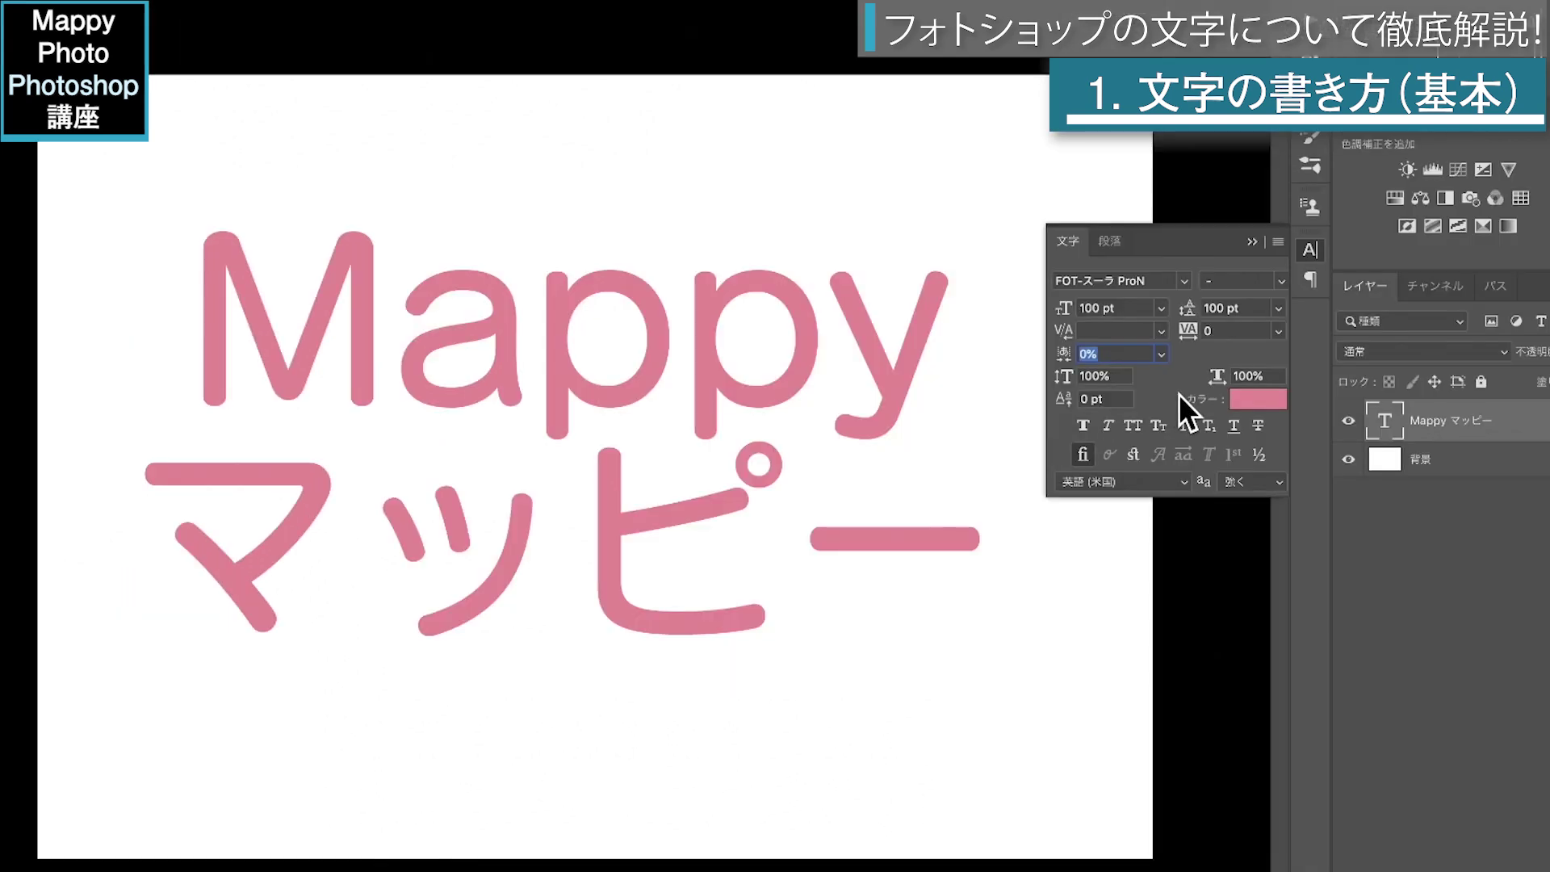
# Step: Pick a new pink text colour in the Color Picker
pyautogui.click(1260, 403)
pyautogui.moveTo(986, 232)
pyautogui.mouseDown()
pyautogui.moveTo(986, 257)
pyautogui.moveTo(994, 165)
pyautogui.mouseUp()
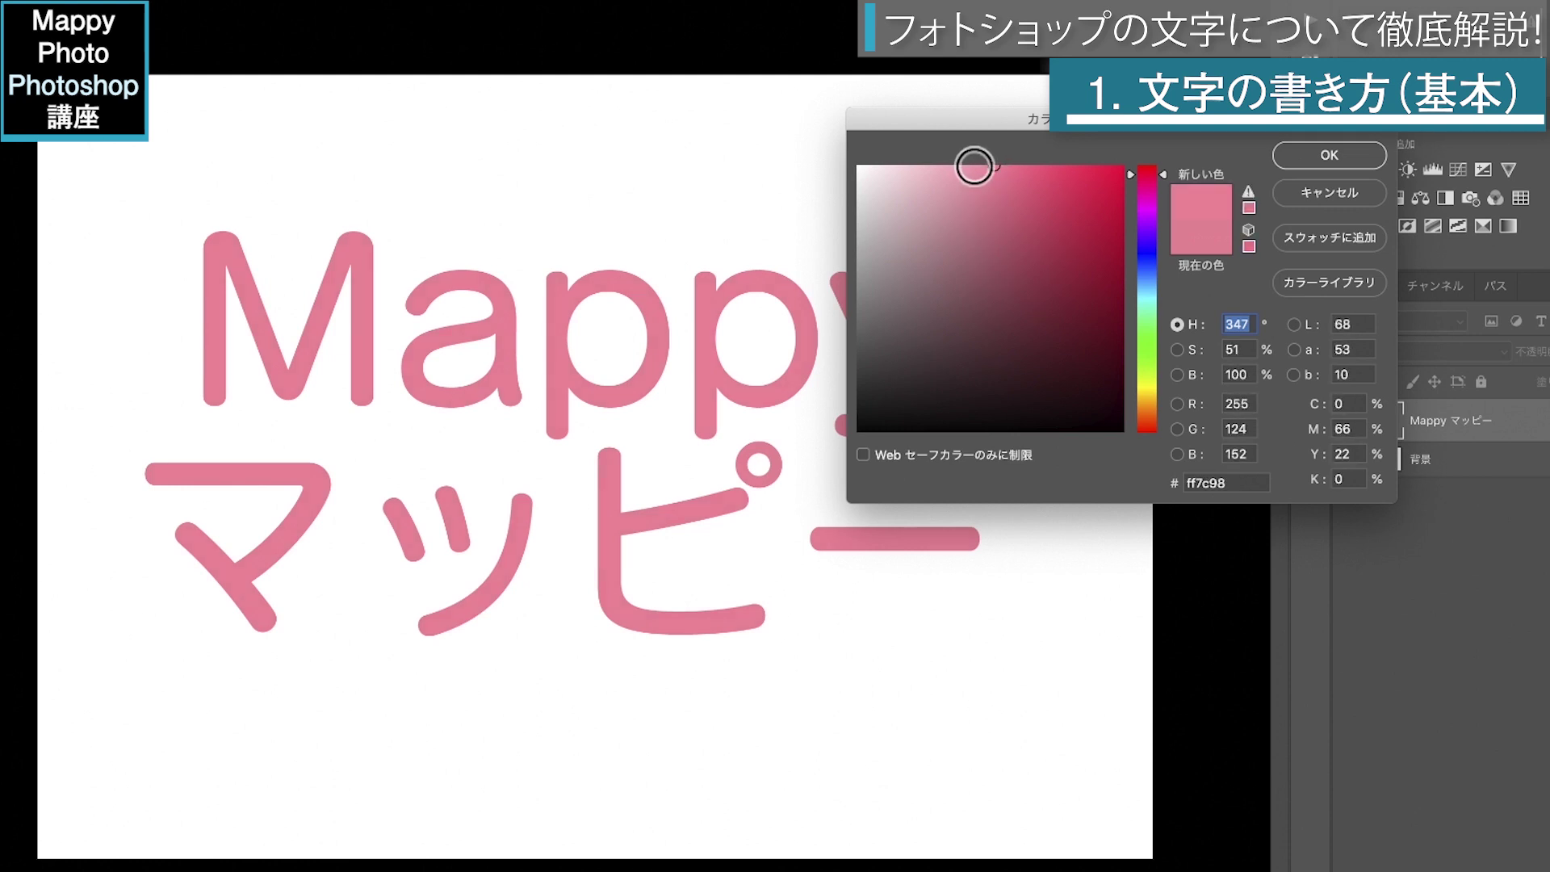
pyautogui.click(1307, 147)
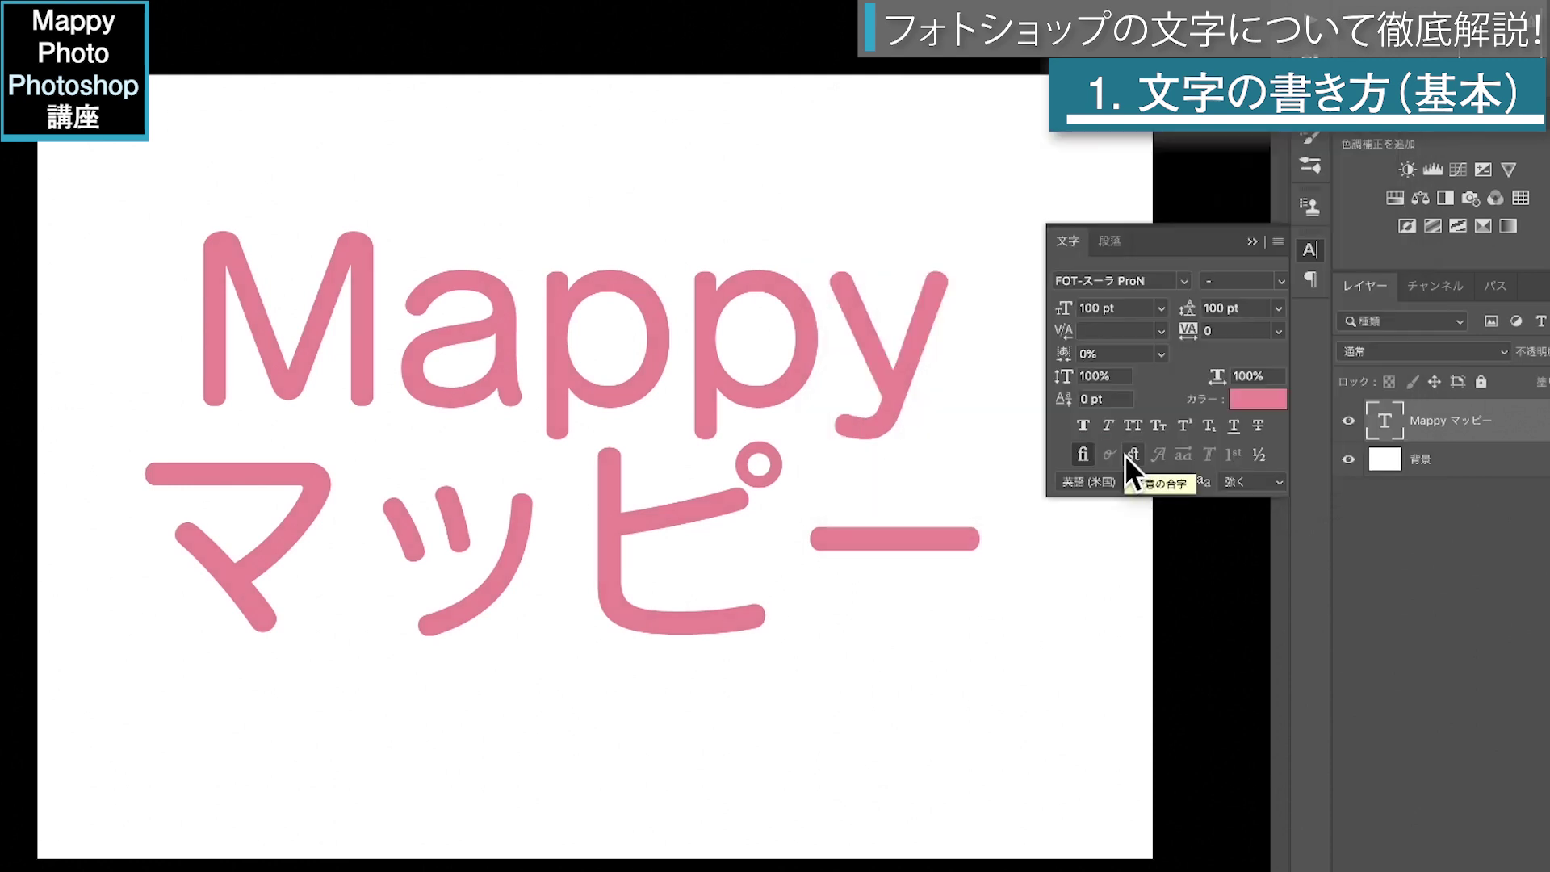
# Step: Turn on Faux Bold, briefly trying Faux Italic and All Caps before removing them
pyautogui.click(1082, 425)
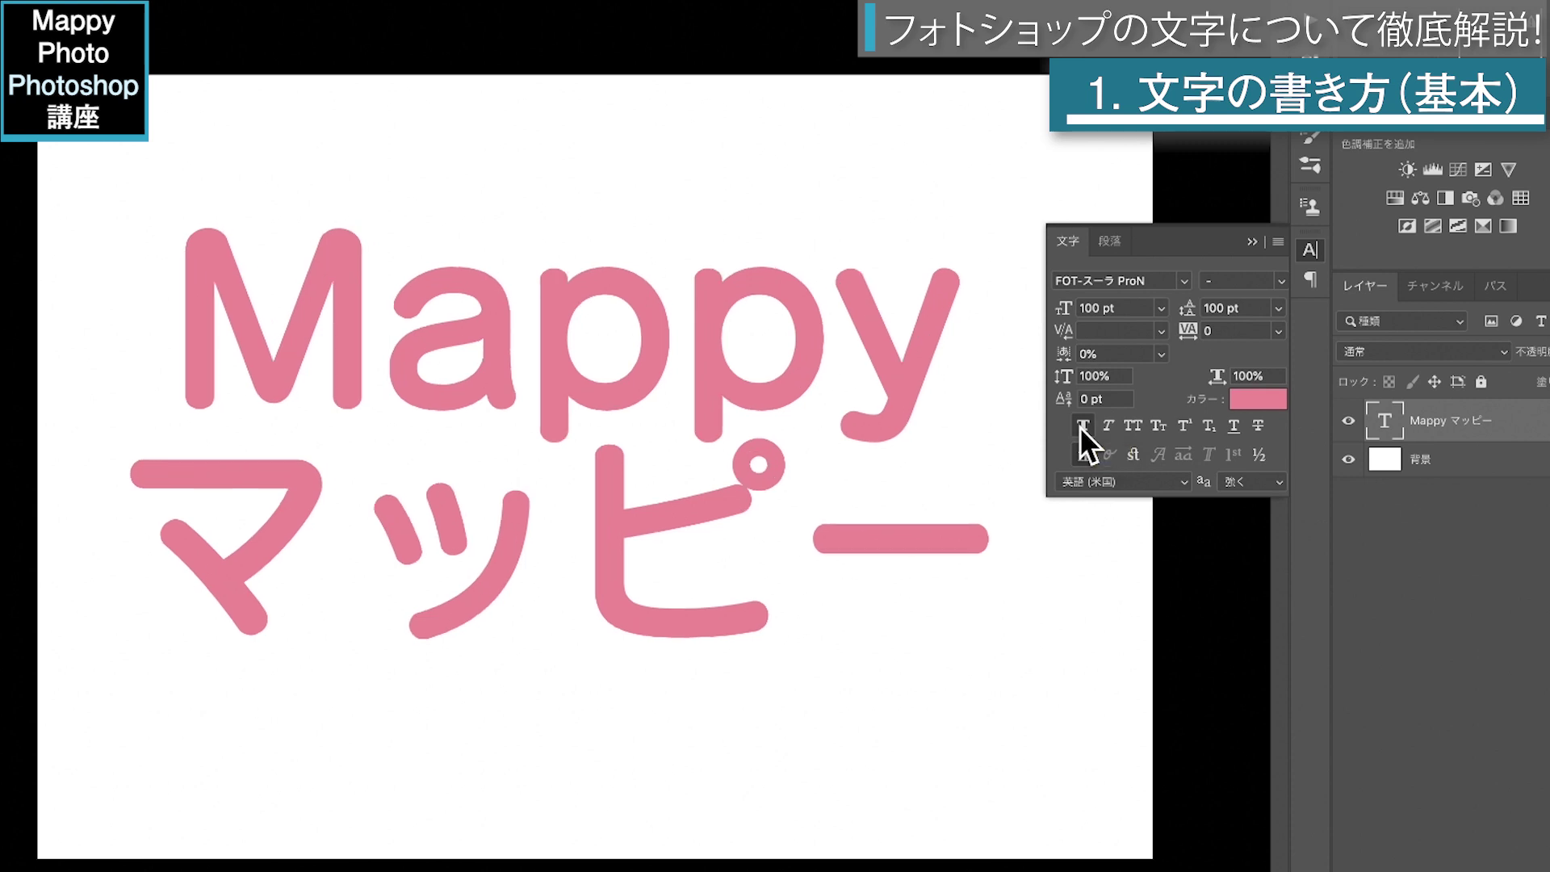
pyautogui.click(1103, 423)
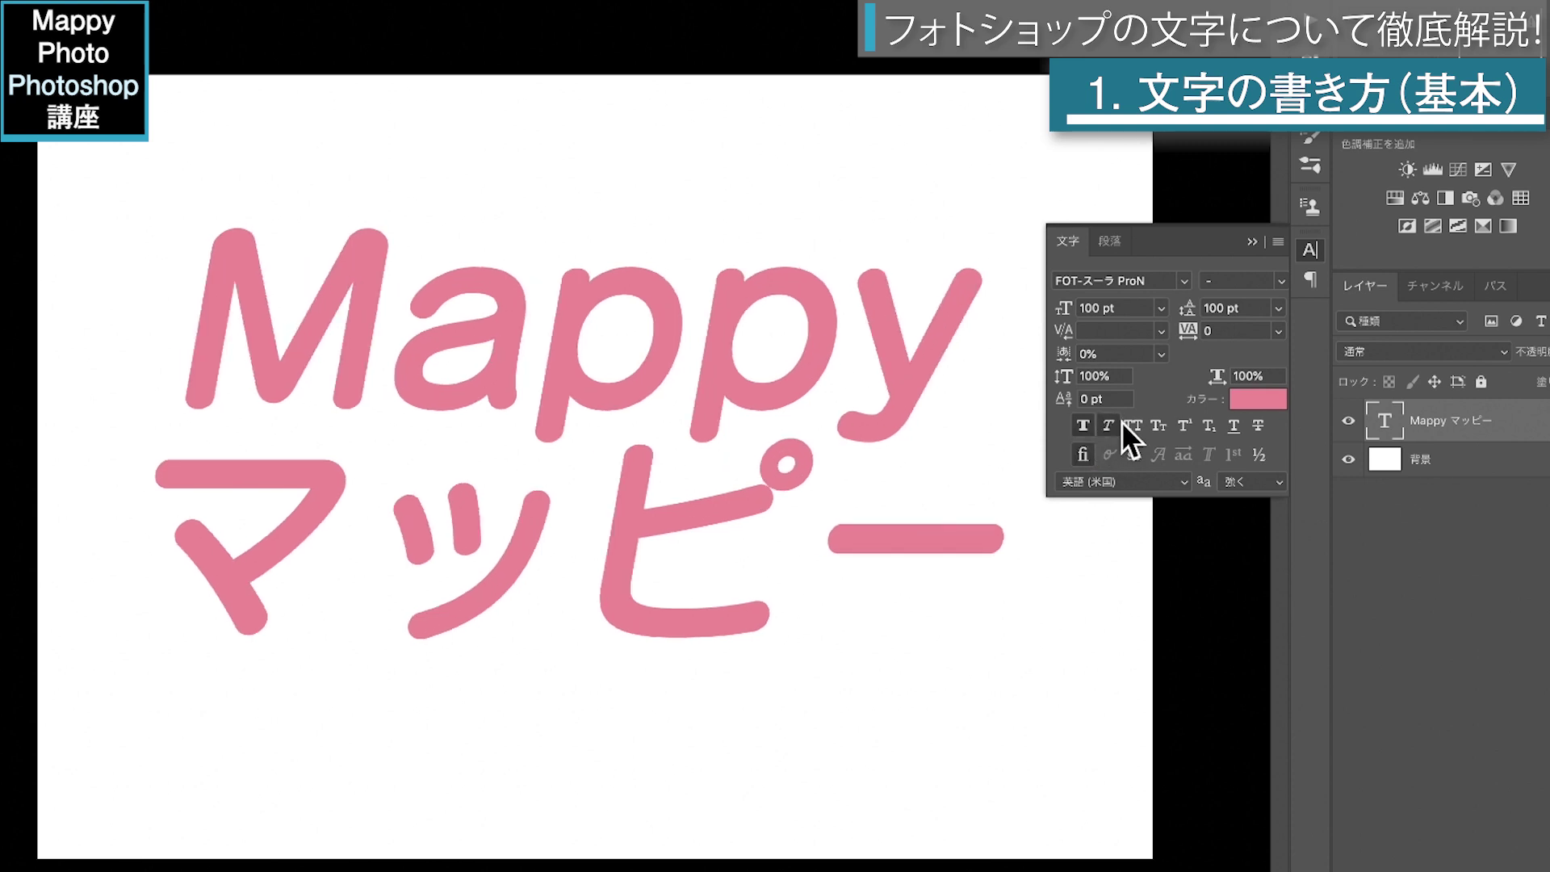
pyautogui.click(1132, 420)
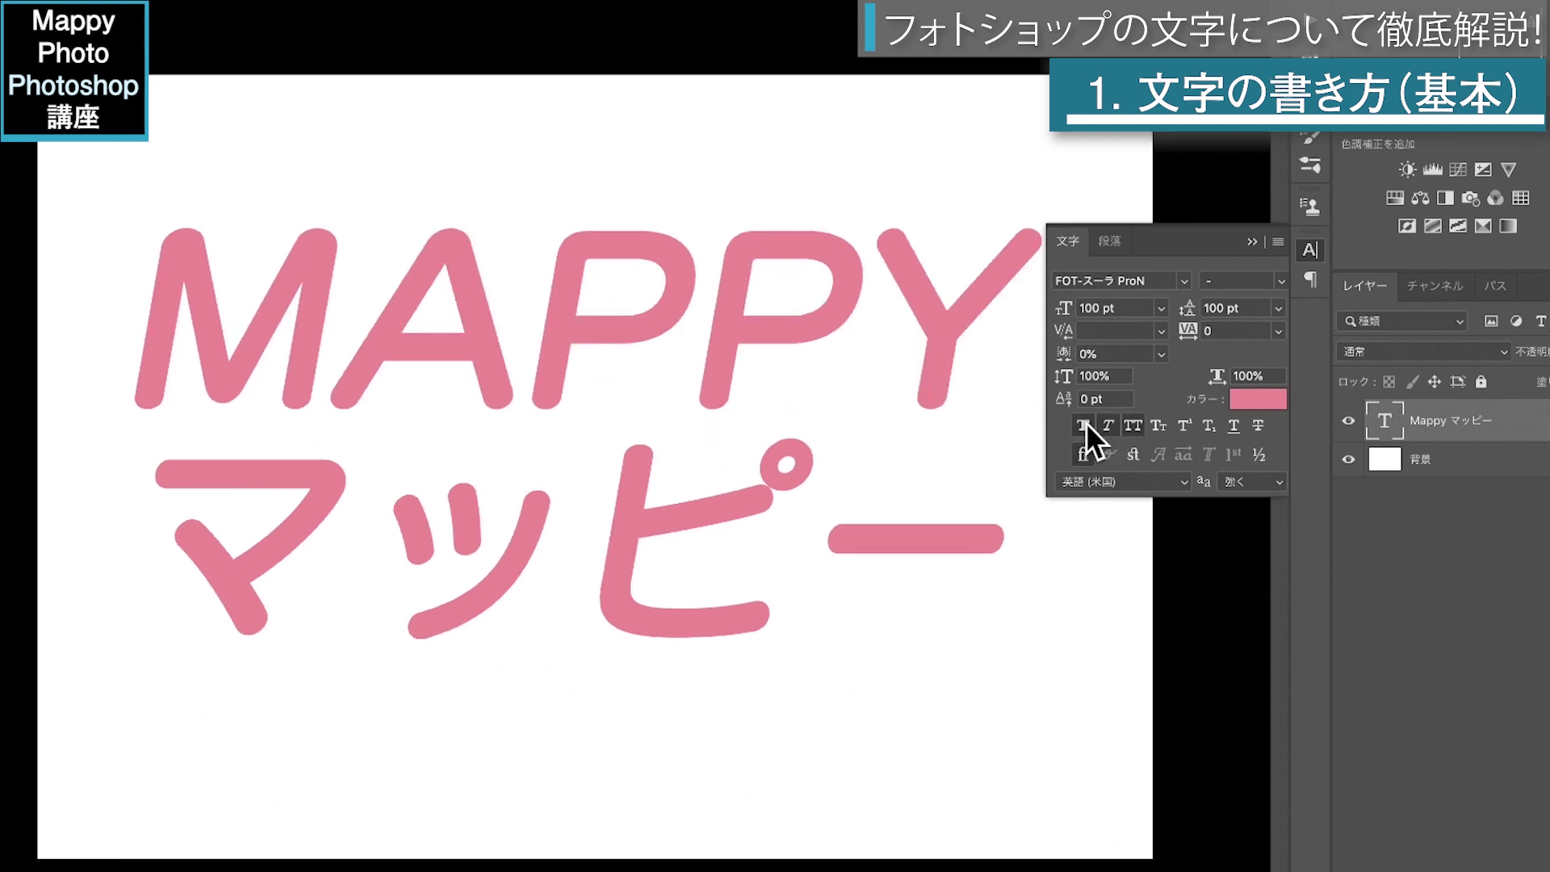
pyautogui.click(1132, 423)
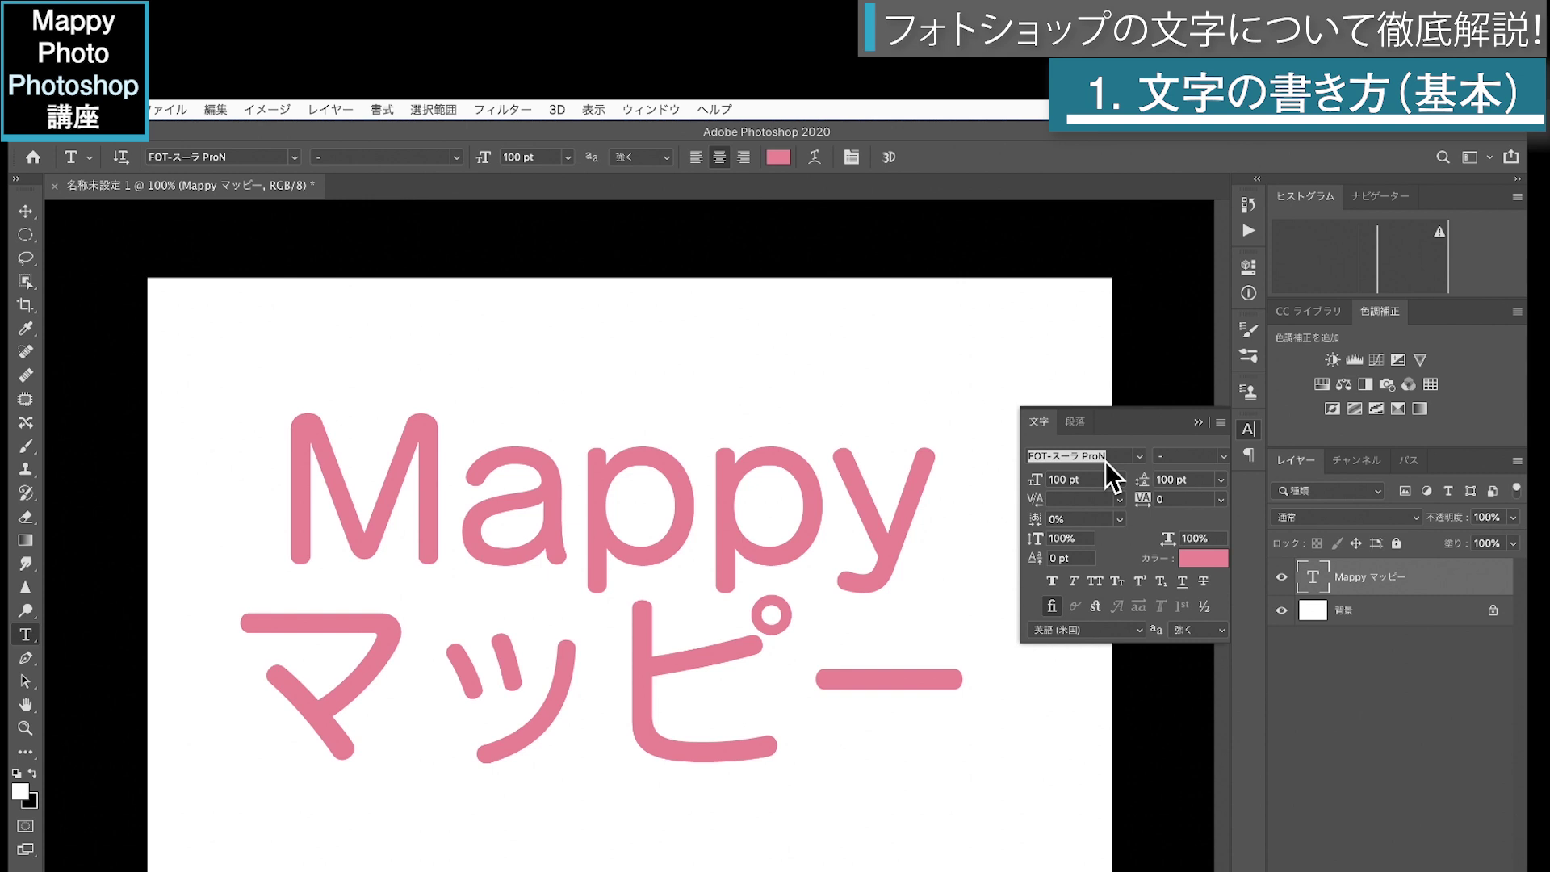
# Step: Close the Character panel and centre-align the text after trying left and right
pyautogui.click(1199, 422)
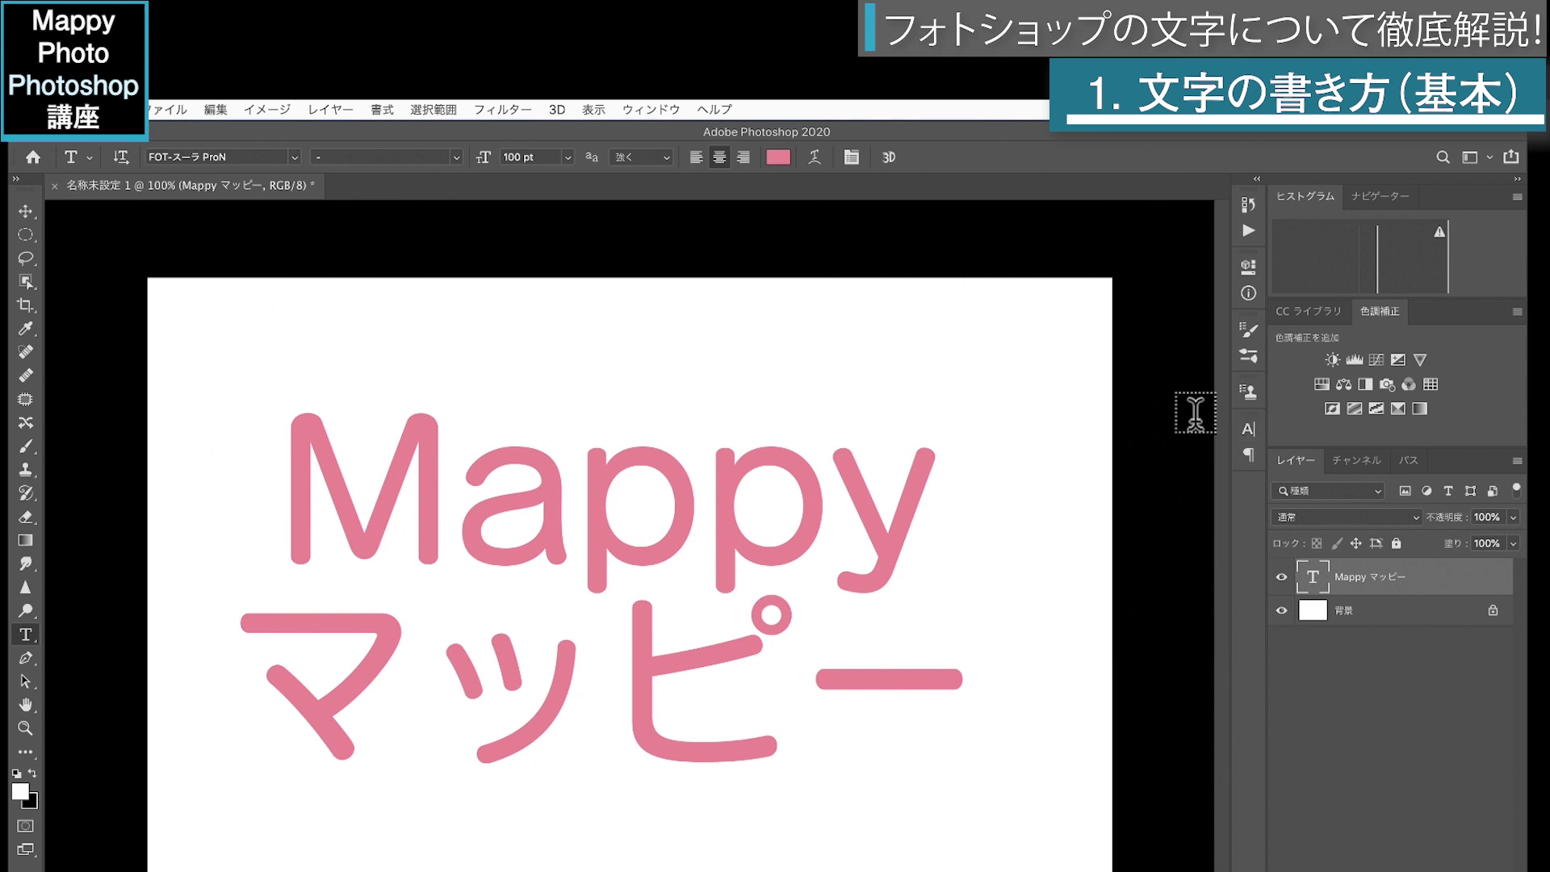
pyautogui.click(695, 158)
pyautogui.click(738, 158)
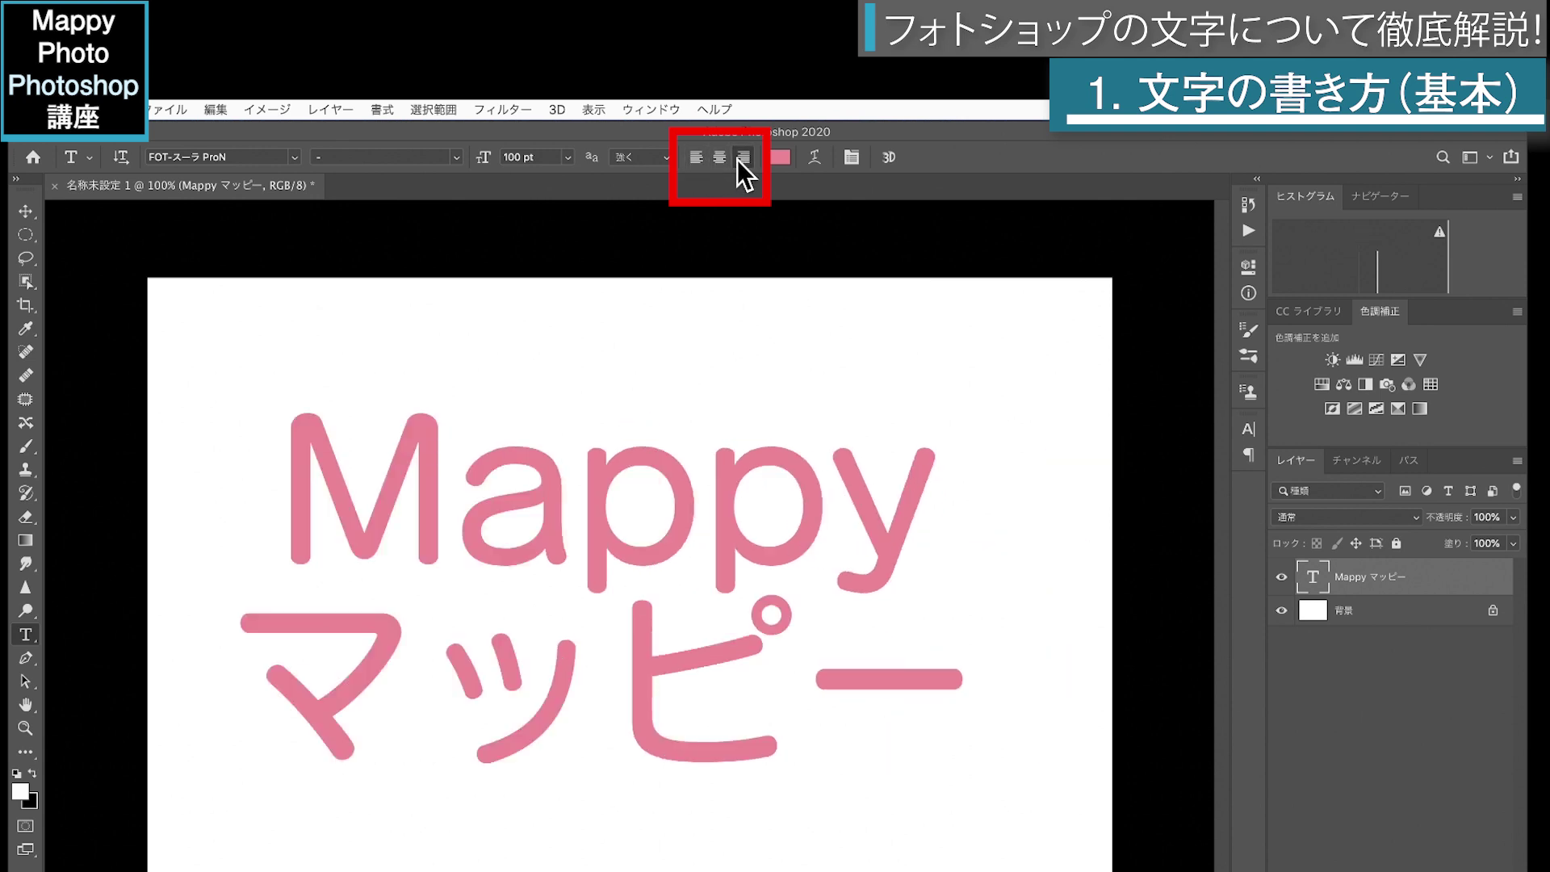
pyautogui.click(721, 158)
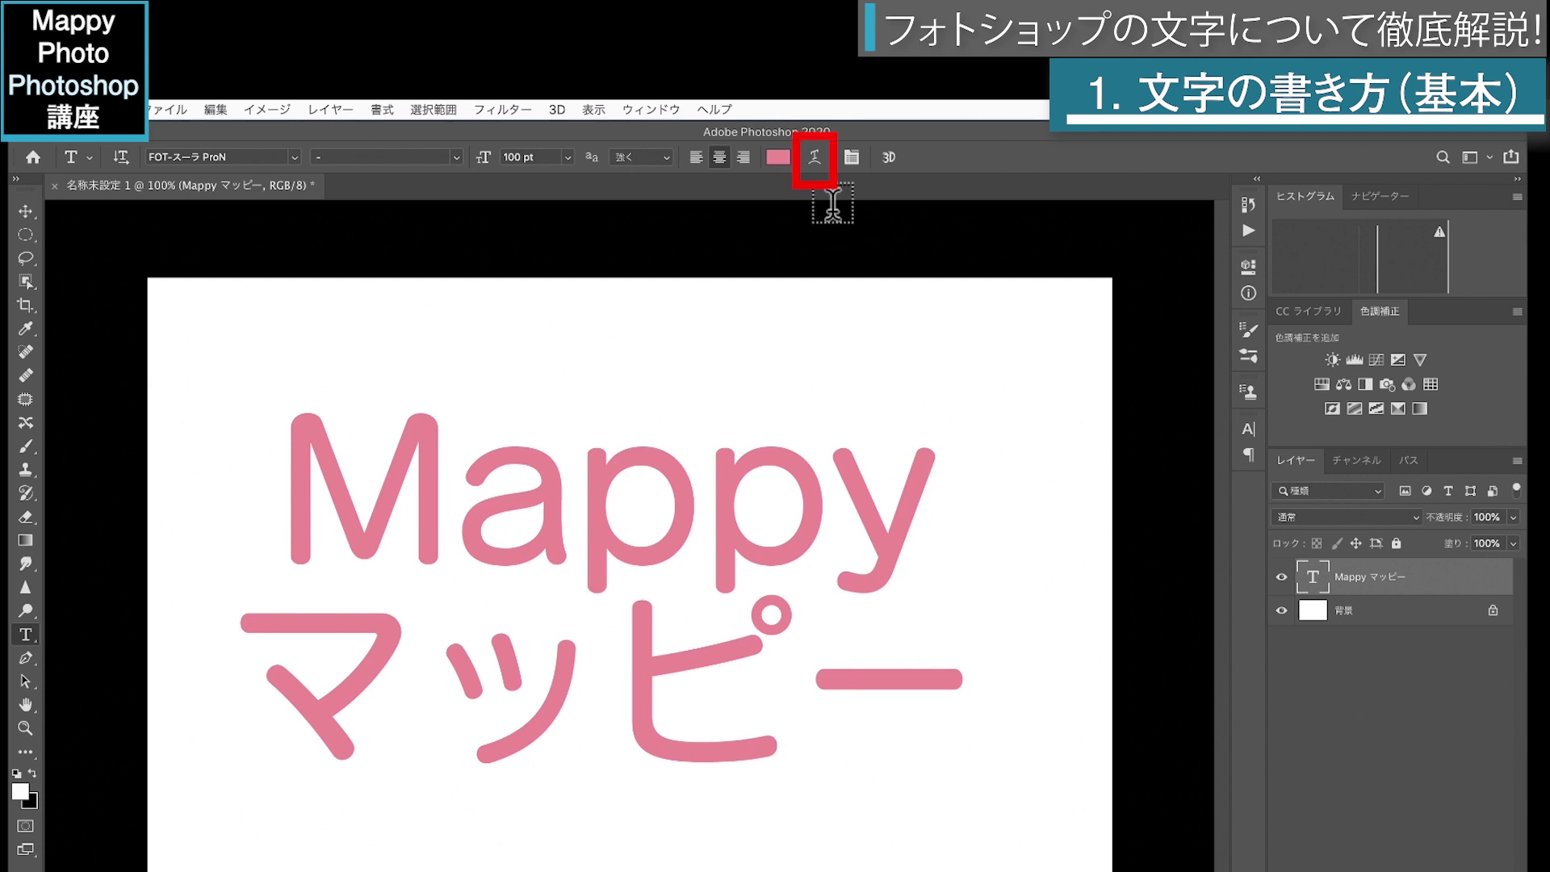
# Step: Preview an Arch warp with a stronger bend, then leave the text unwarped
pyautogui.click(813, 156)
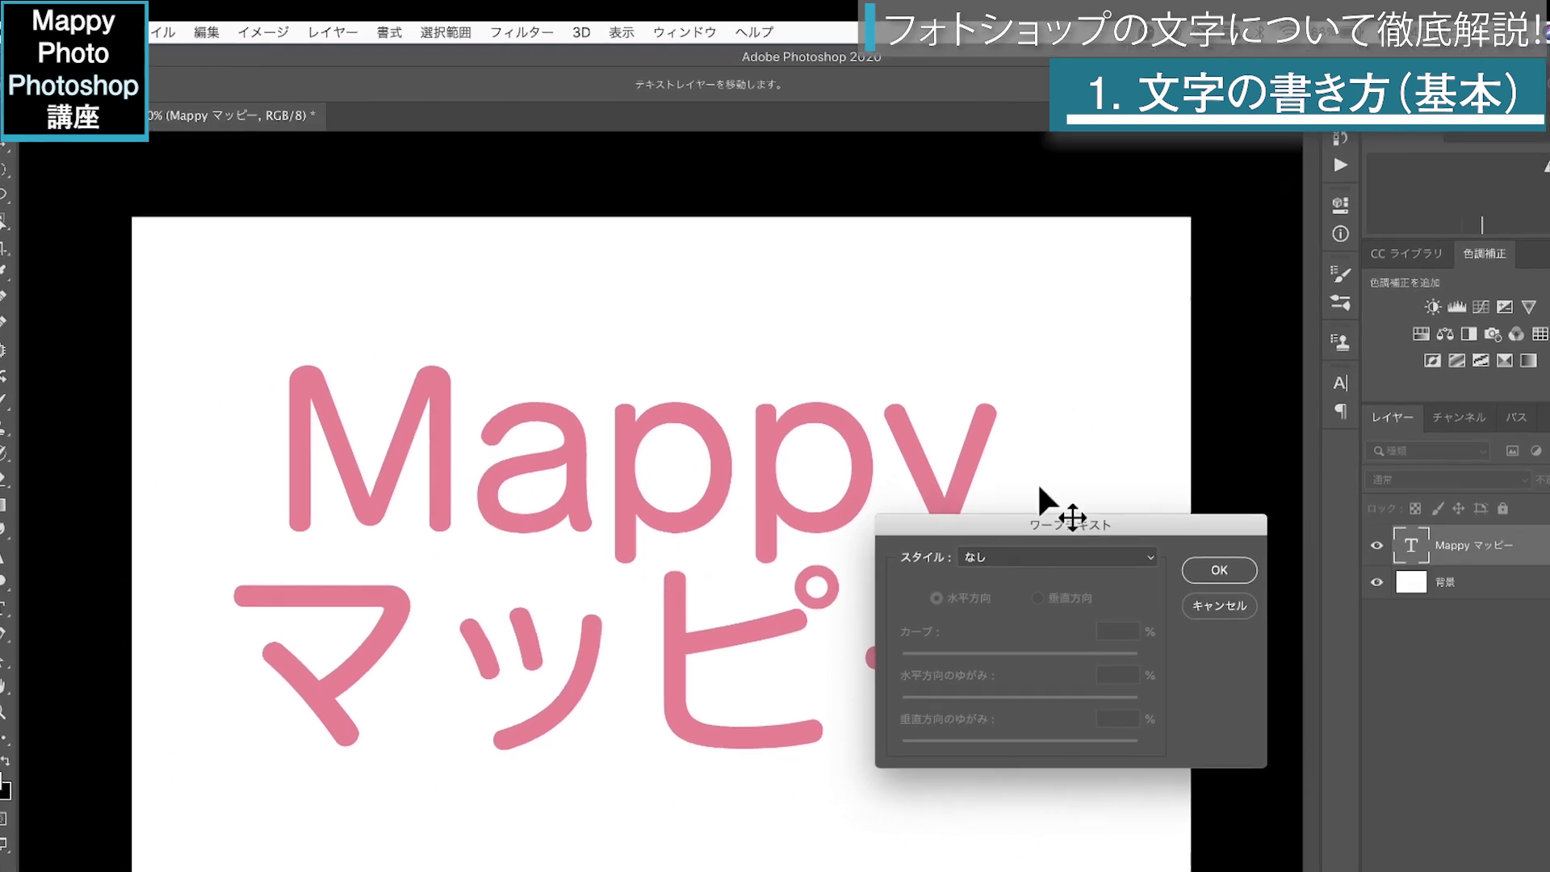
pyautogui.click(1159, 492)
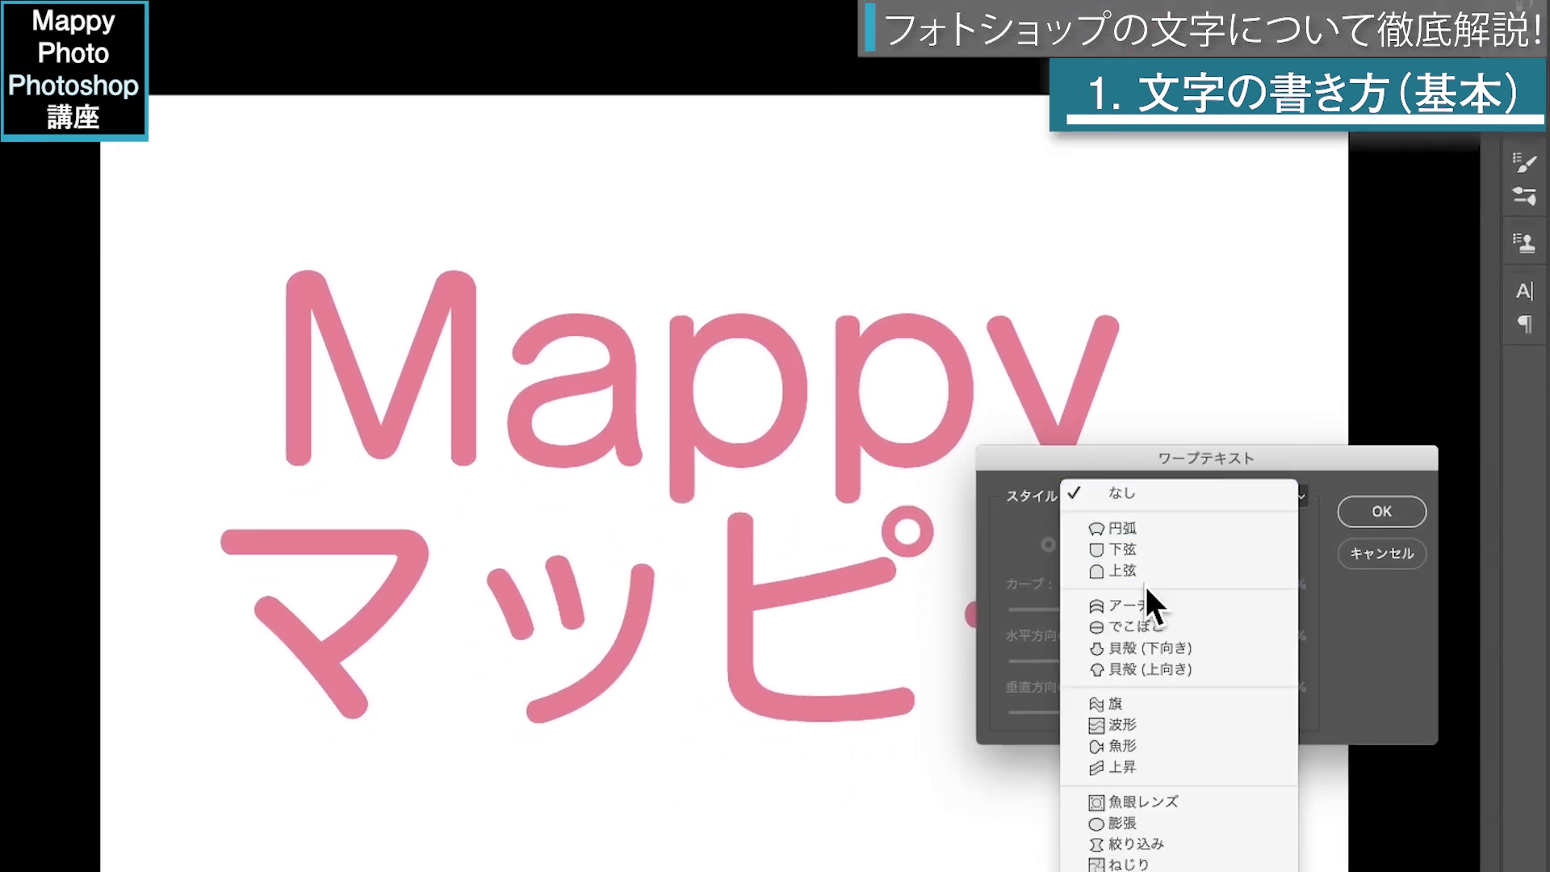
pyautogui.click(1141, 607)
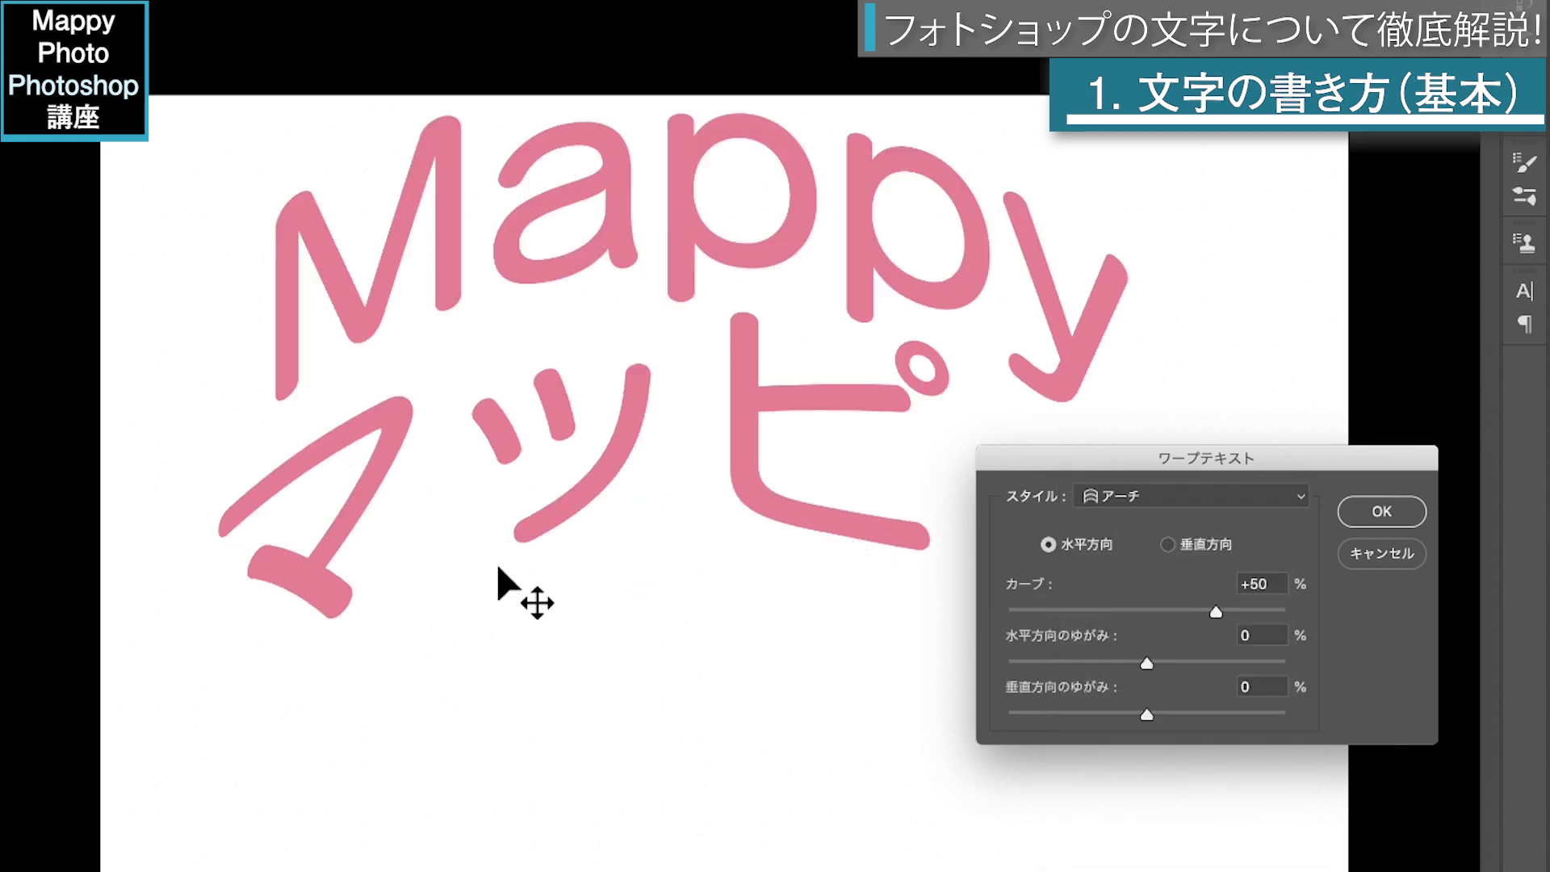
pyautogui.moveTo(1216, 611); pyautogui.dragTo(1207, 613)
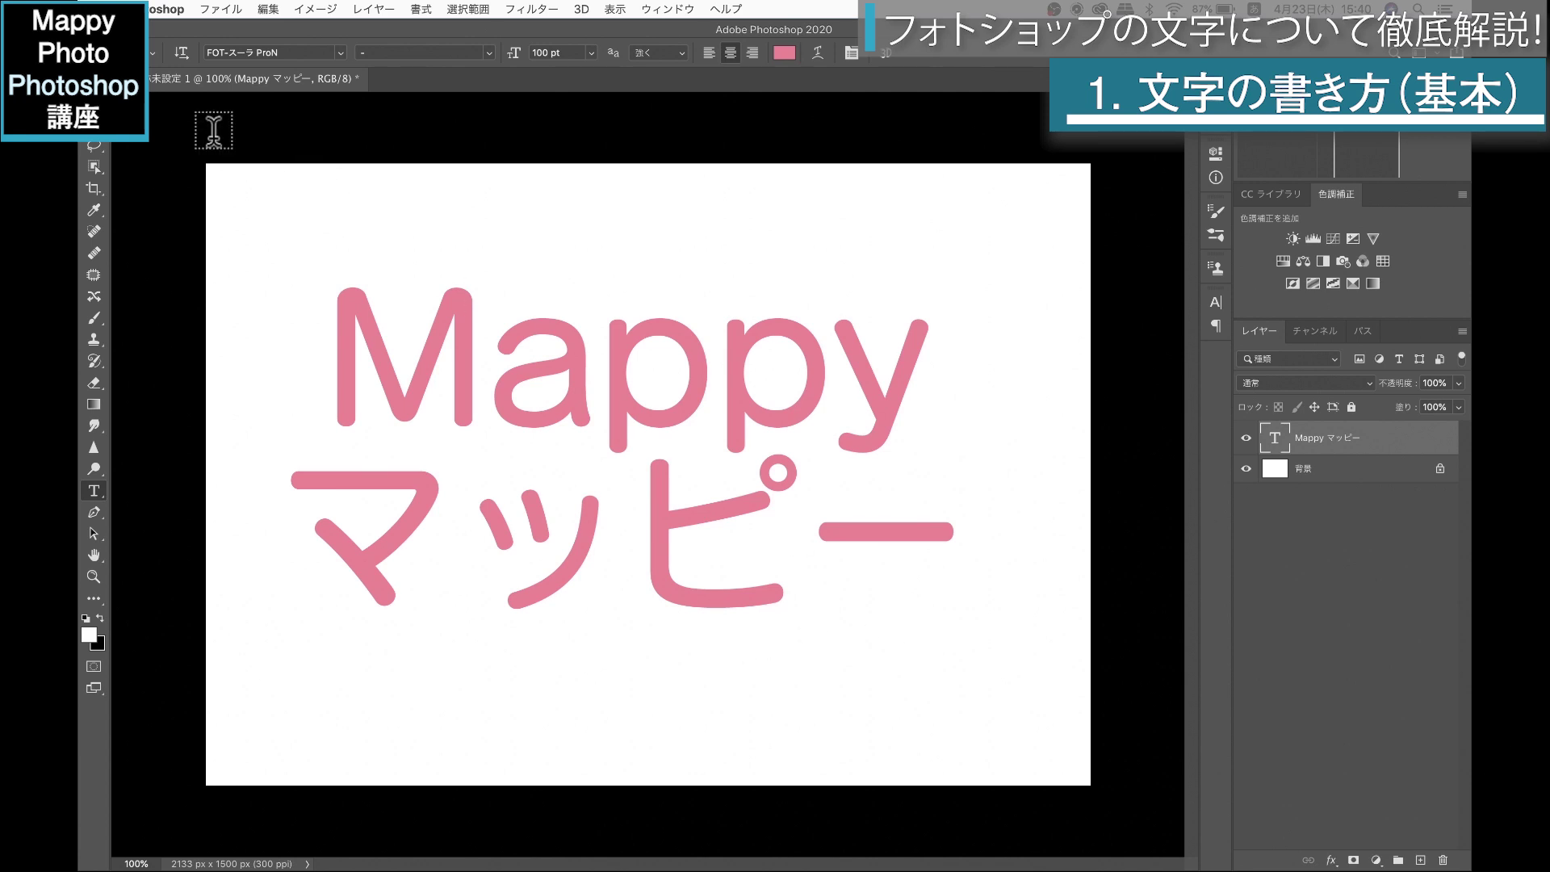
pyautogui.click(93, 122)
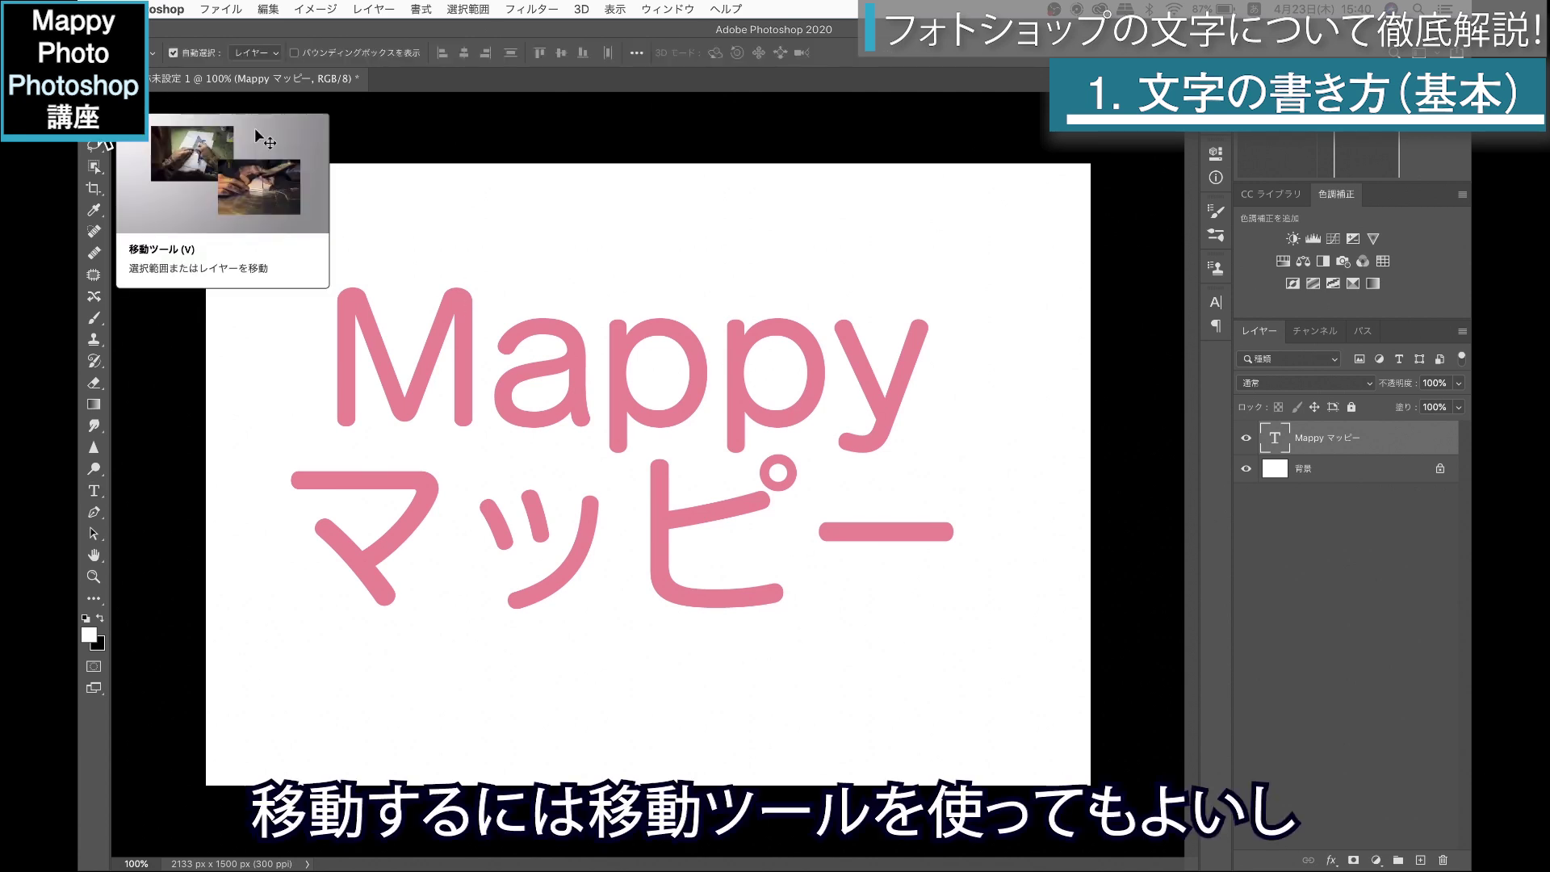
# Step: Move the text slightly to the right and up
pyautogui.moveTo(564, 449); pyautogui.dragTo(596, 453)
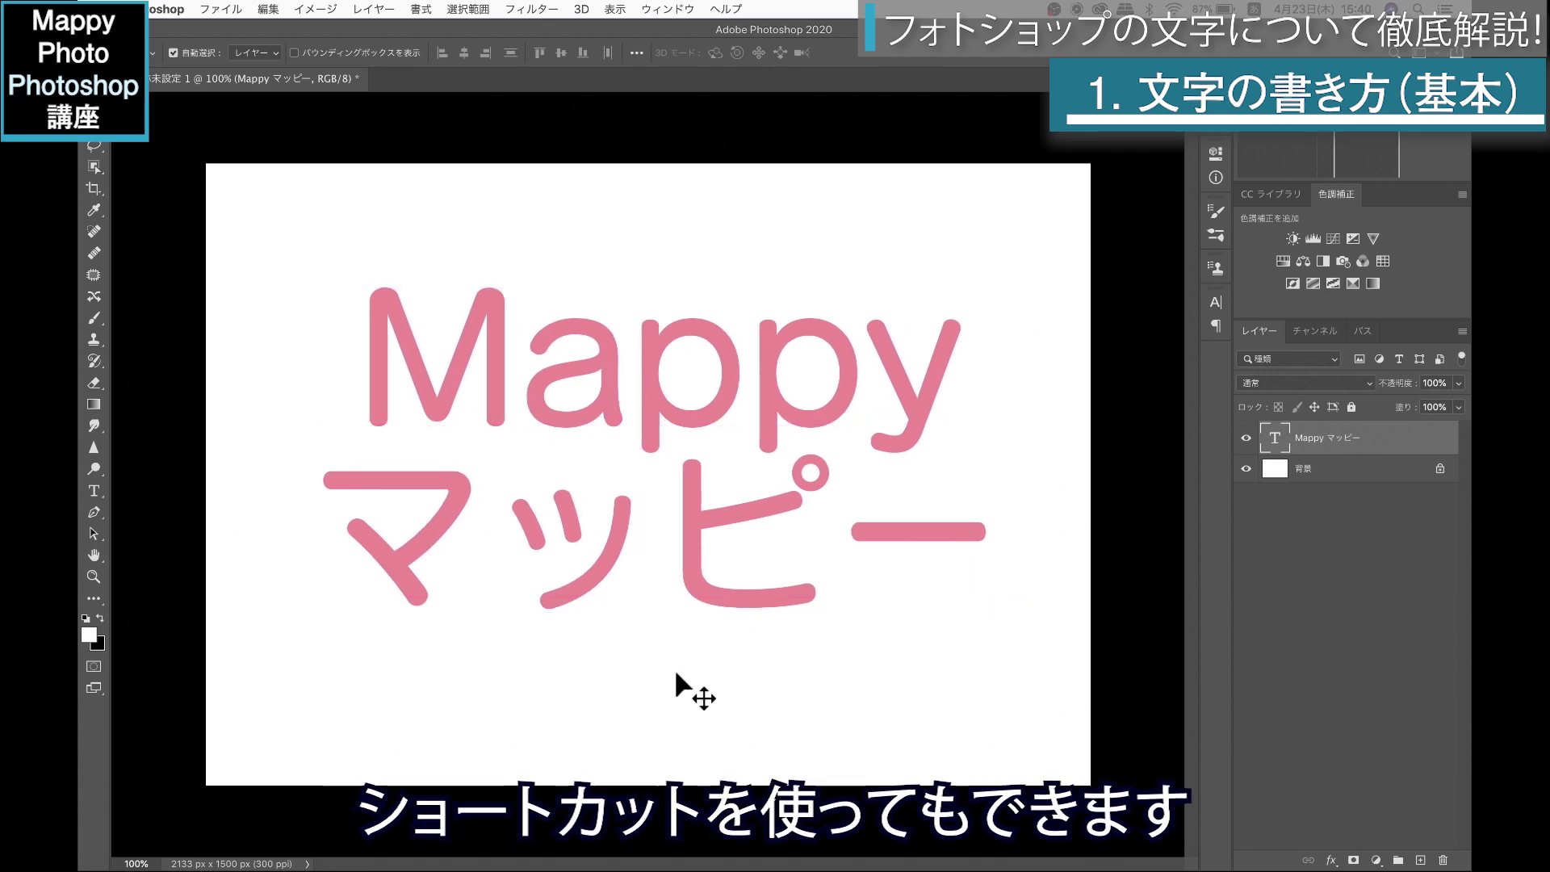
pyautogui.hotkey('ctrl', 't')
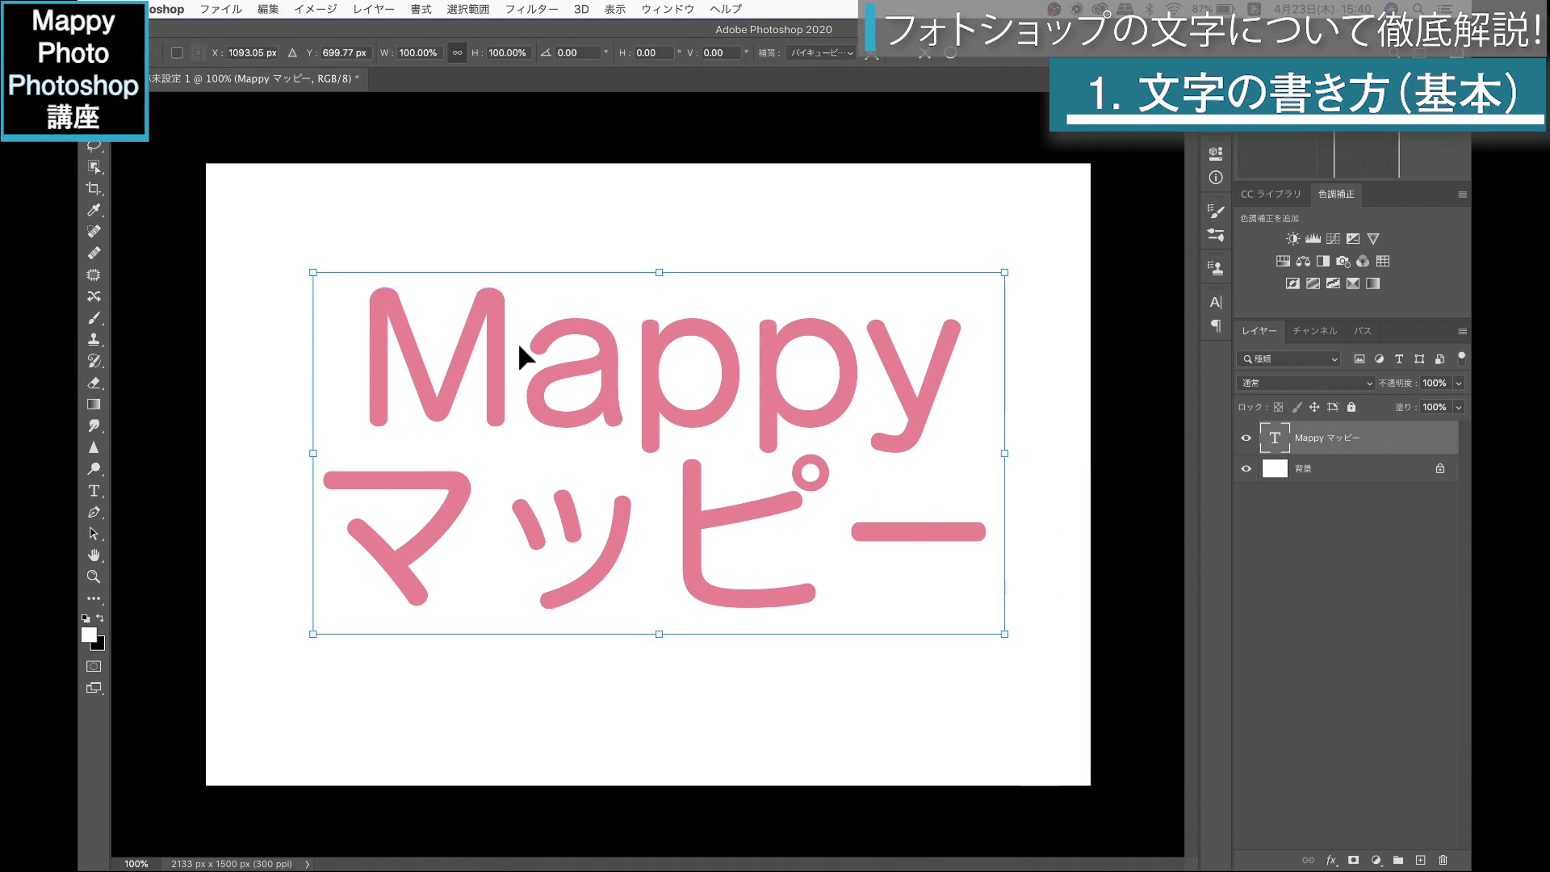
pyautogui.moveTo(700, 457)
pyautogui.mouseDown()
pyautogui.moveTo(766, 417)
pyautogui.moveTo(701, 457)
pyautogui.mouseUp()
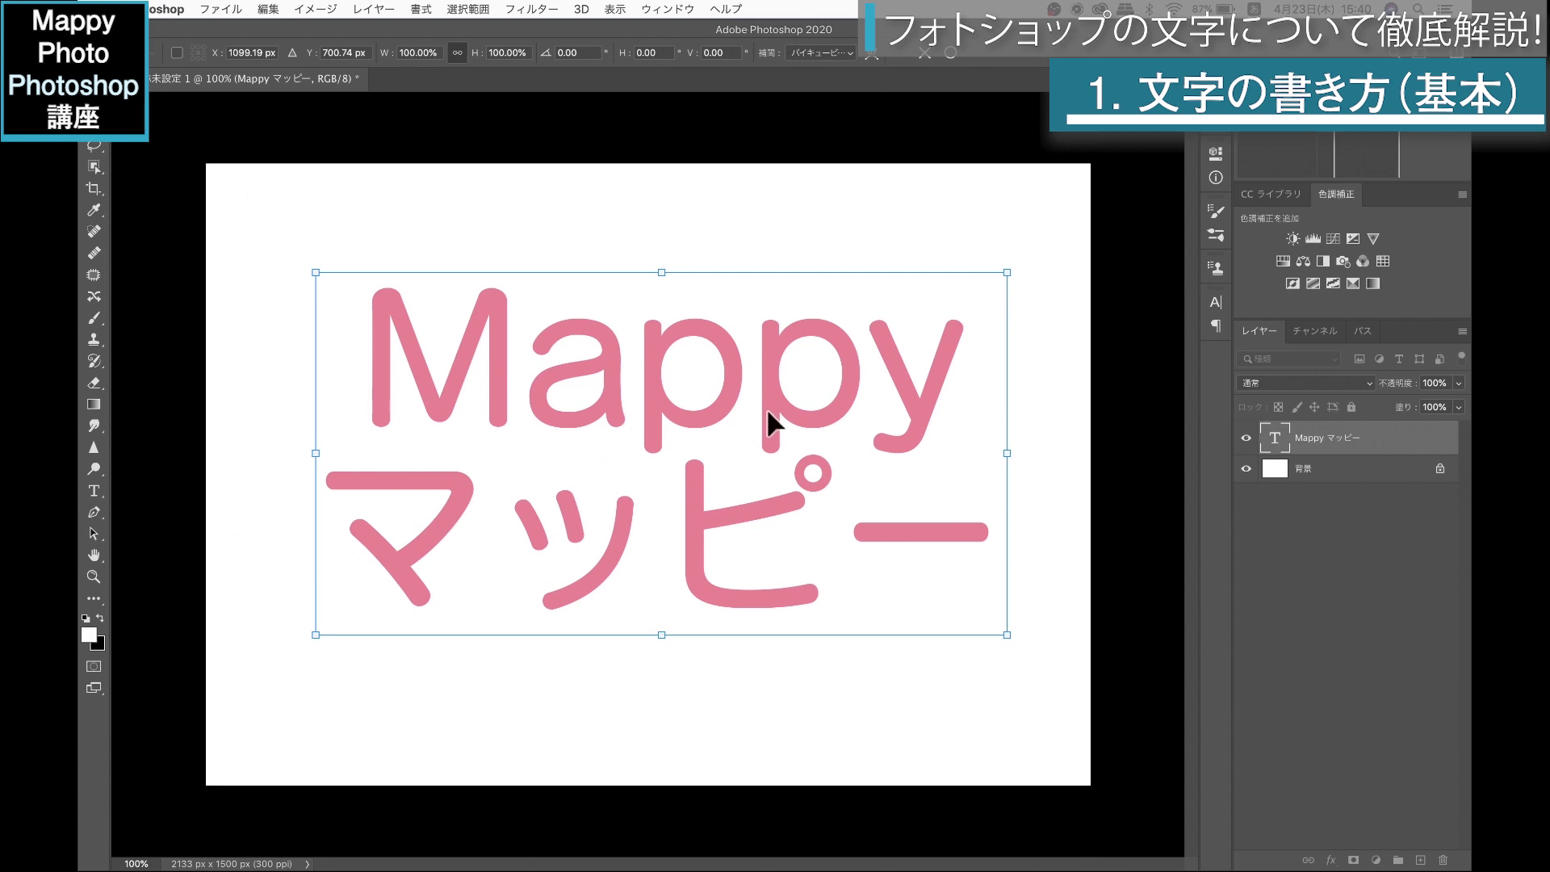
# Step: Scale the text down and rotate it about 7.6° clockwise
pyautogui.moveTo(1007, 273); pyautogui.dragTo(891, 334)
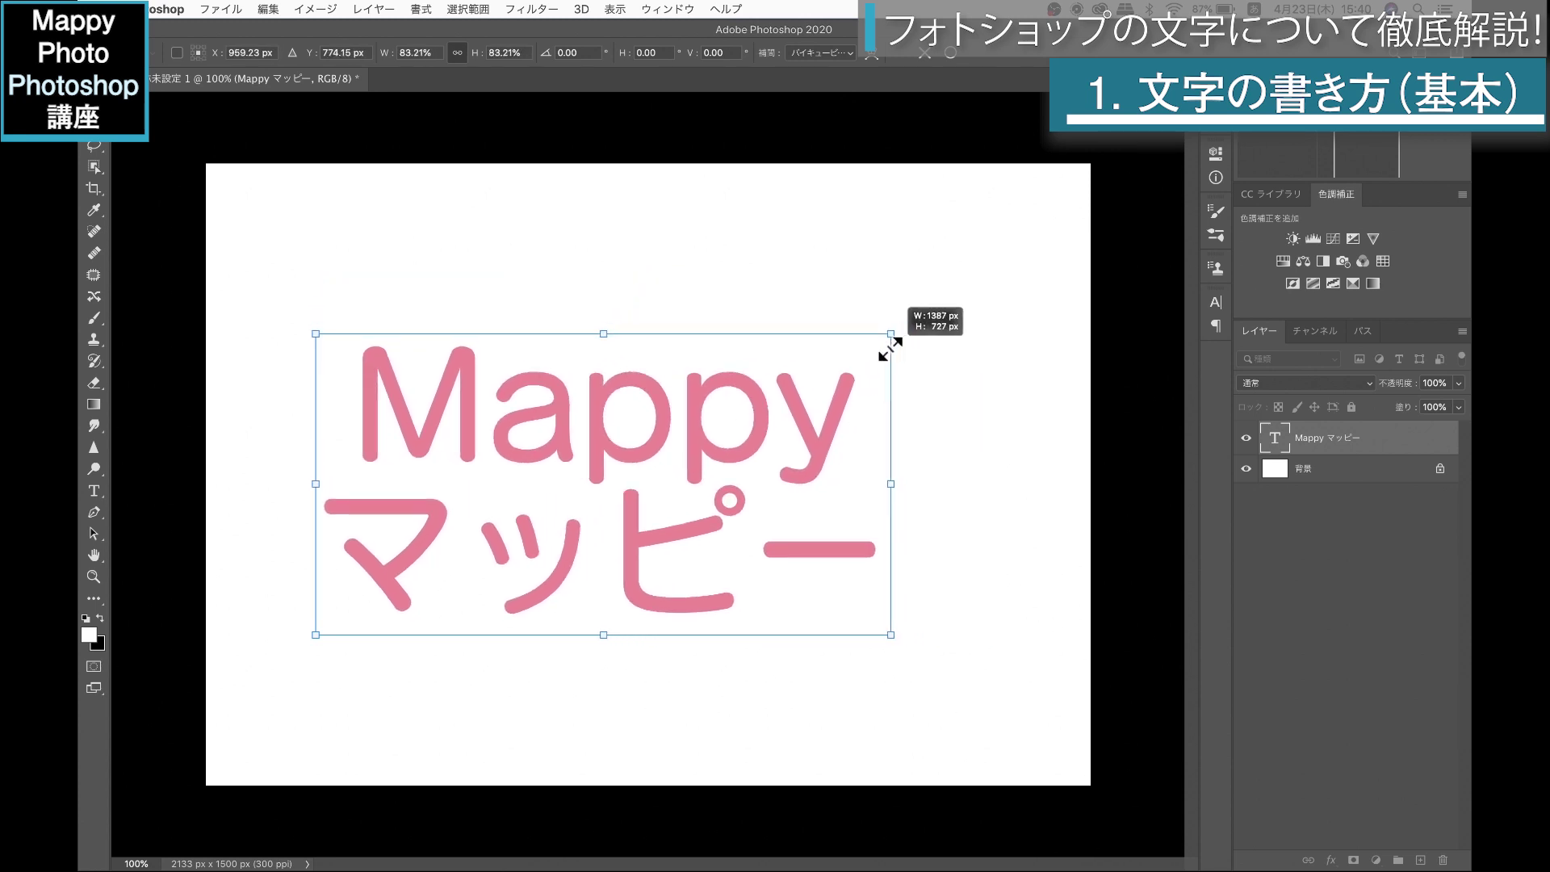
pyautogui.moveTo(890, 350); pyautogui.dragTo(988, 283)
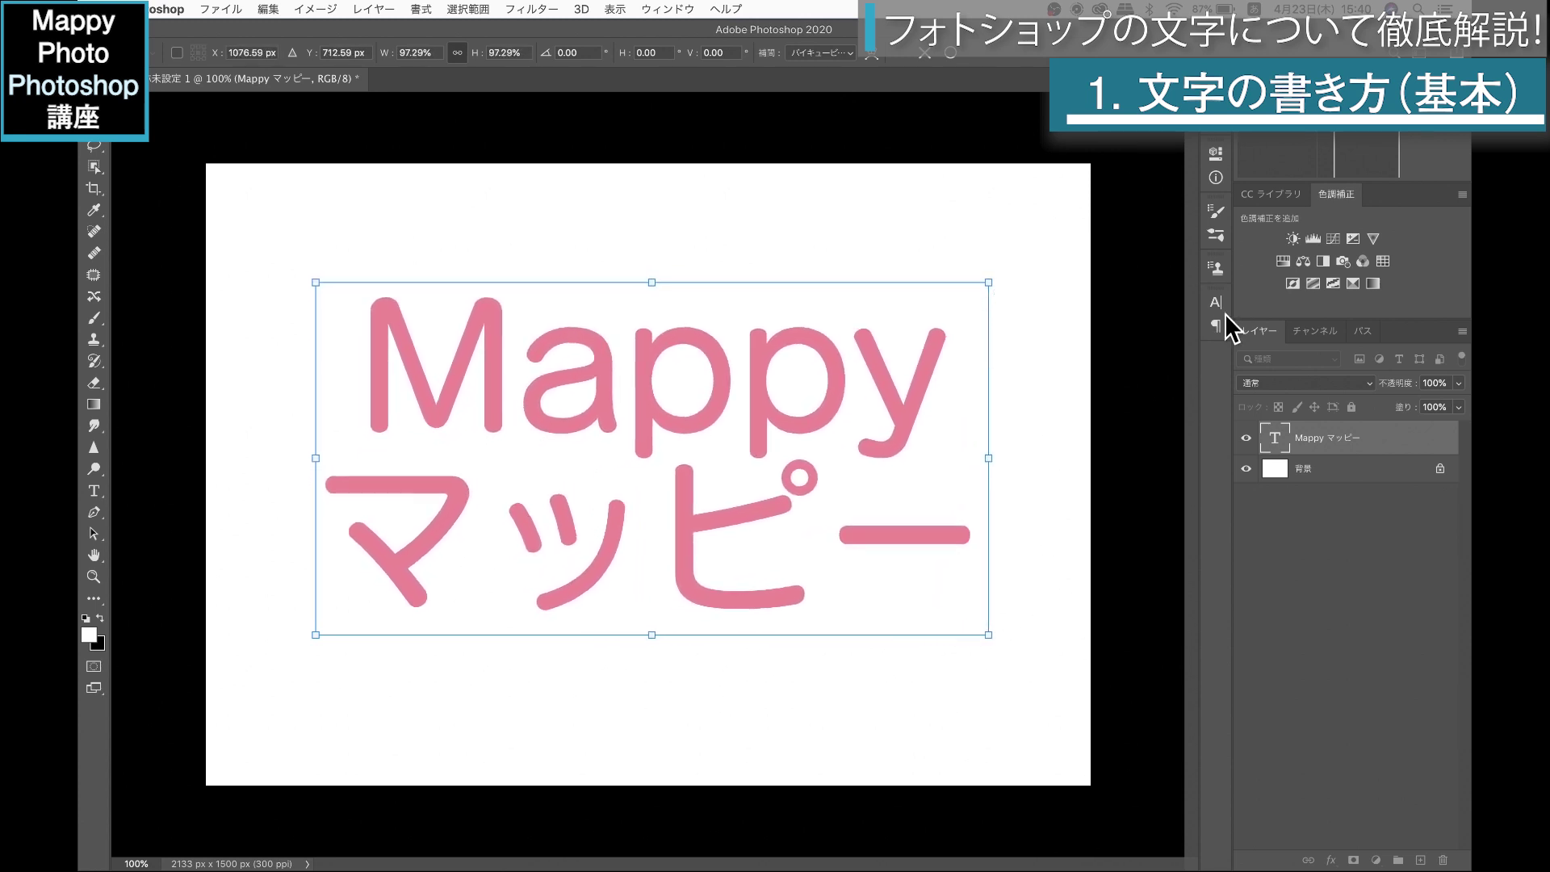
pyautogui.click(1214, 300)
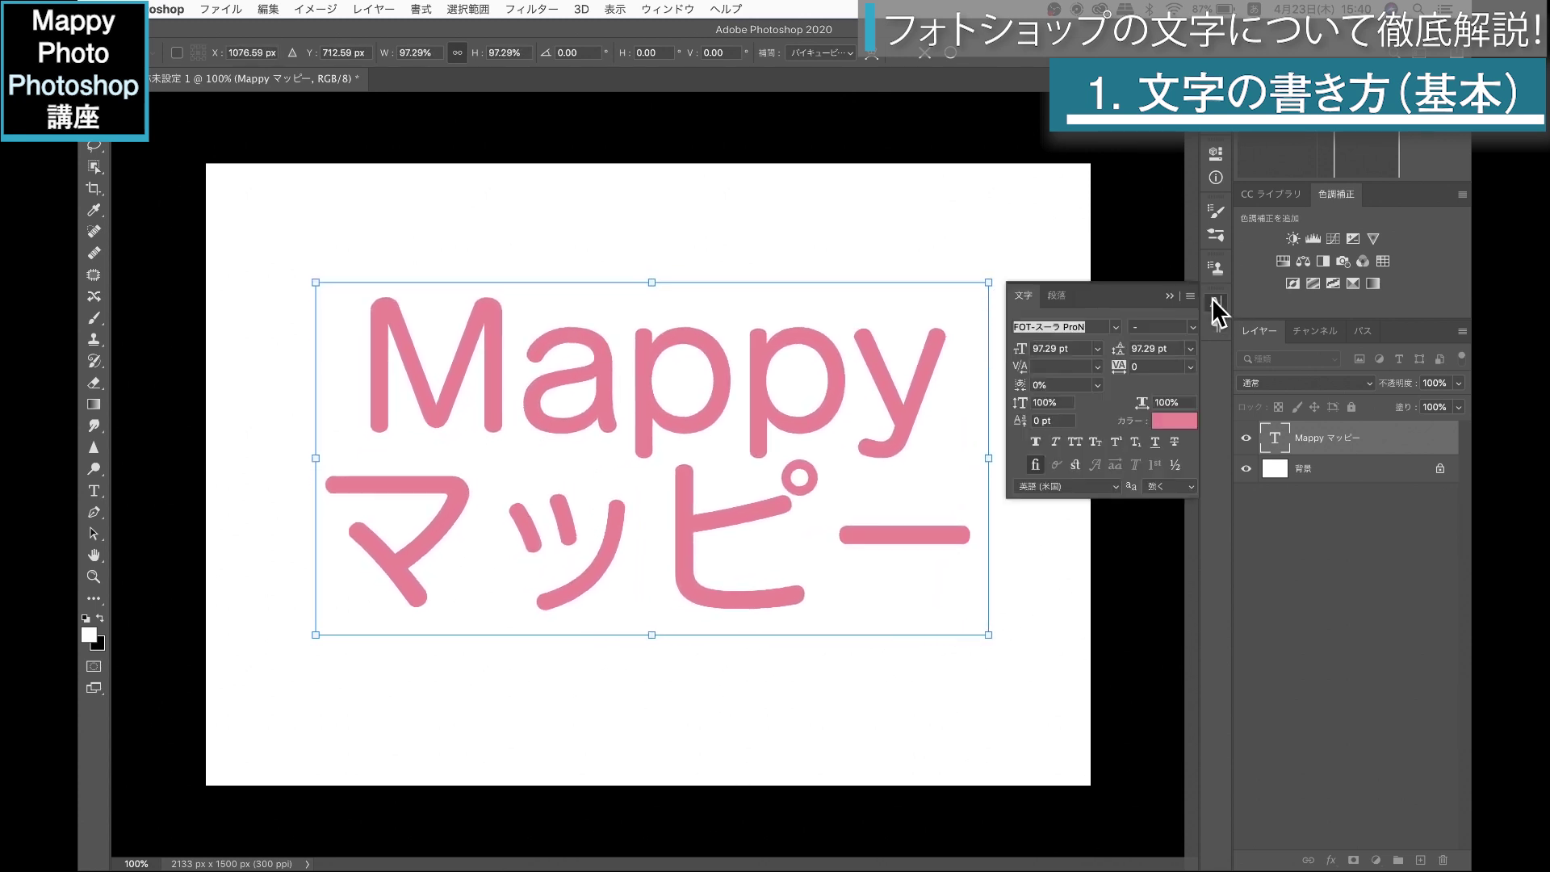
pyautogui.click(1170, 298)
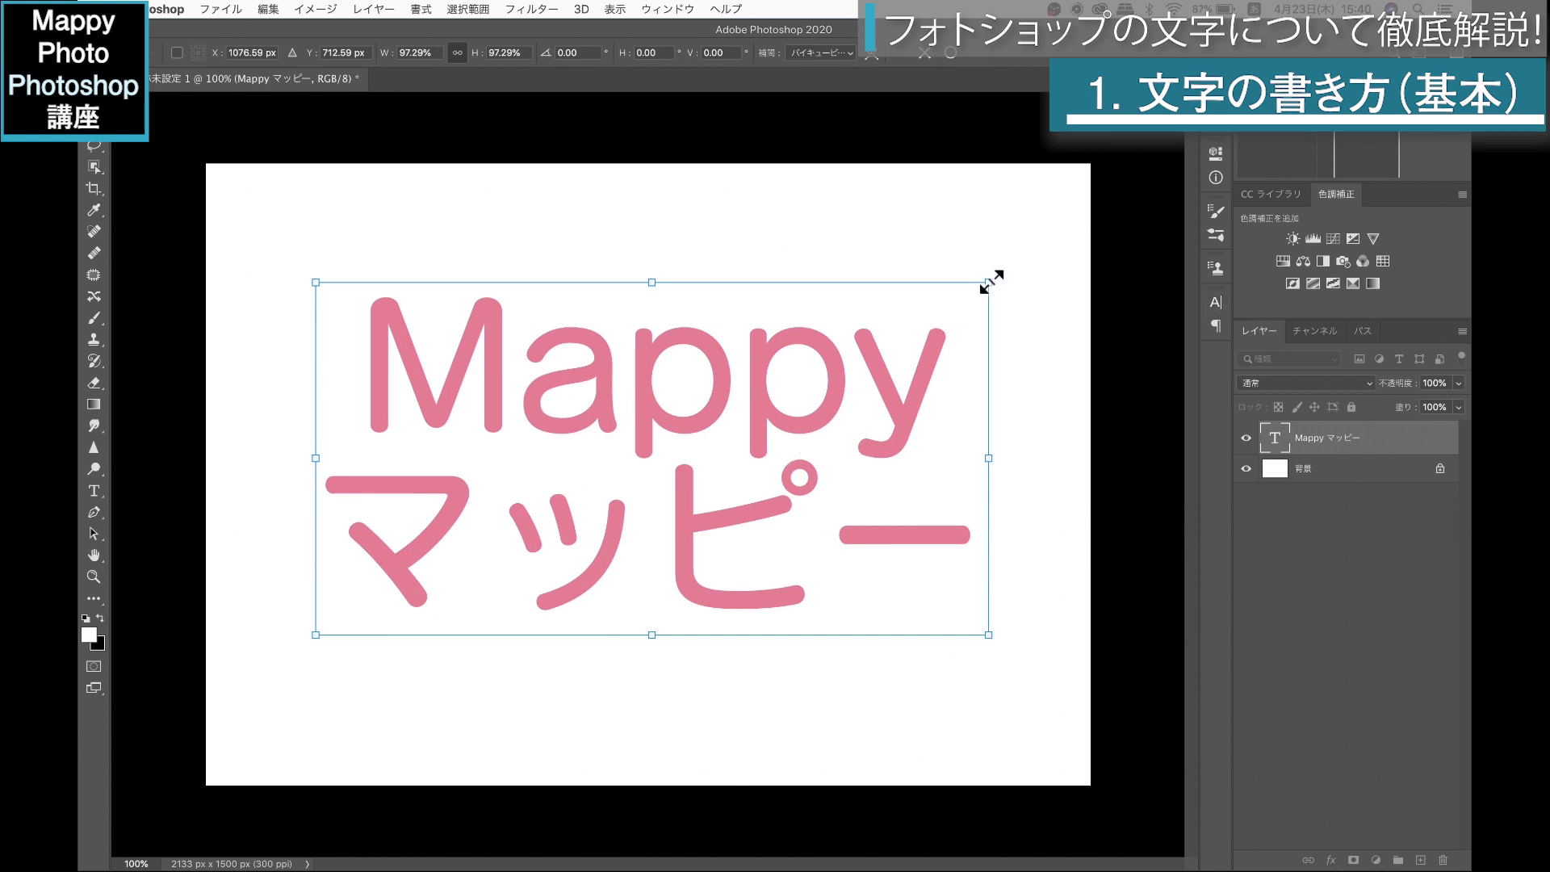
pyautogui.moveTo(992, 281); pyautogui.dragTo(889, 328)
pyautogui.press('Return')
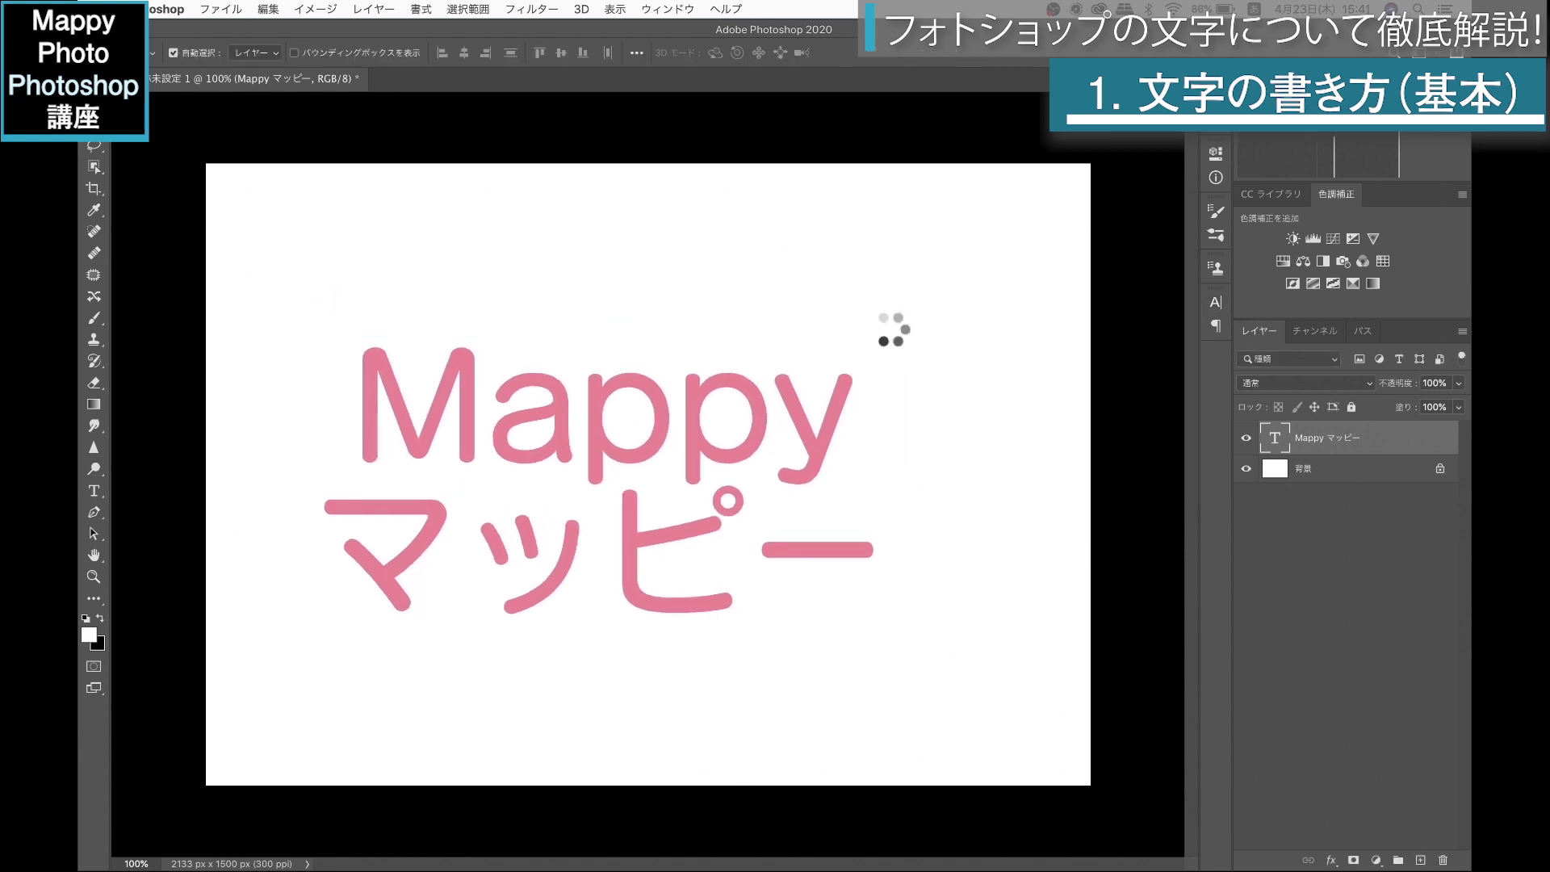
pyautogui.hotkey('ctrl', 't')
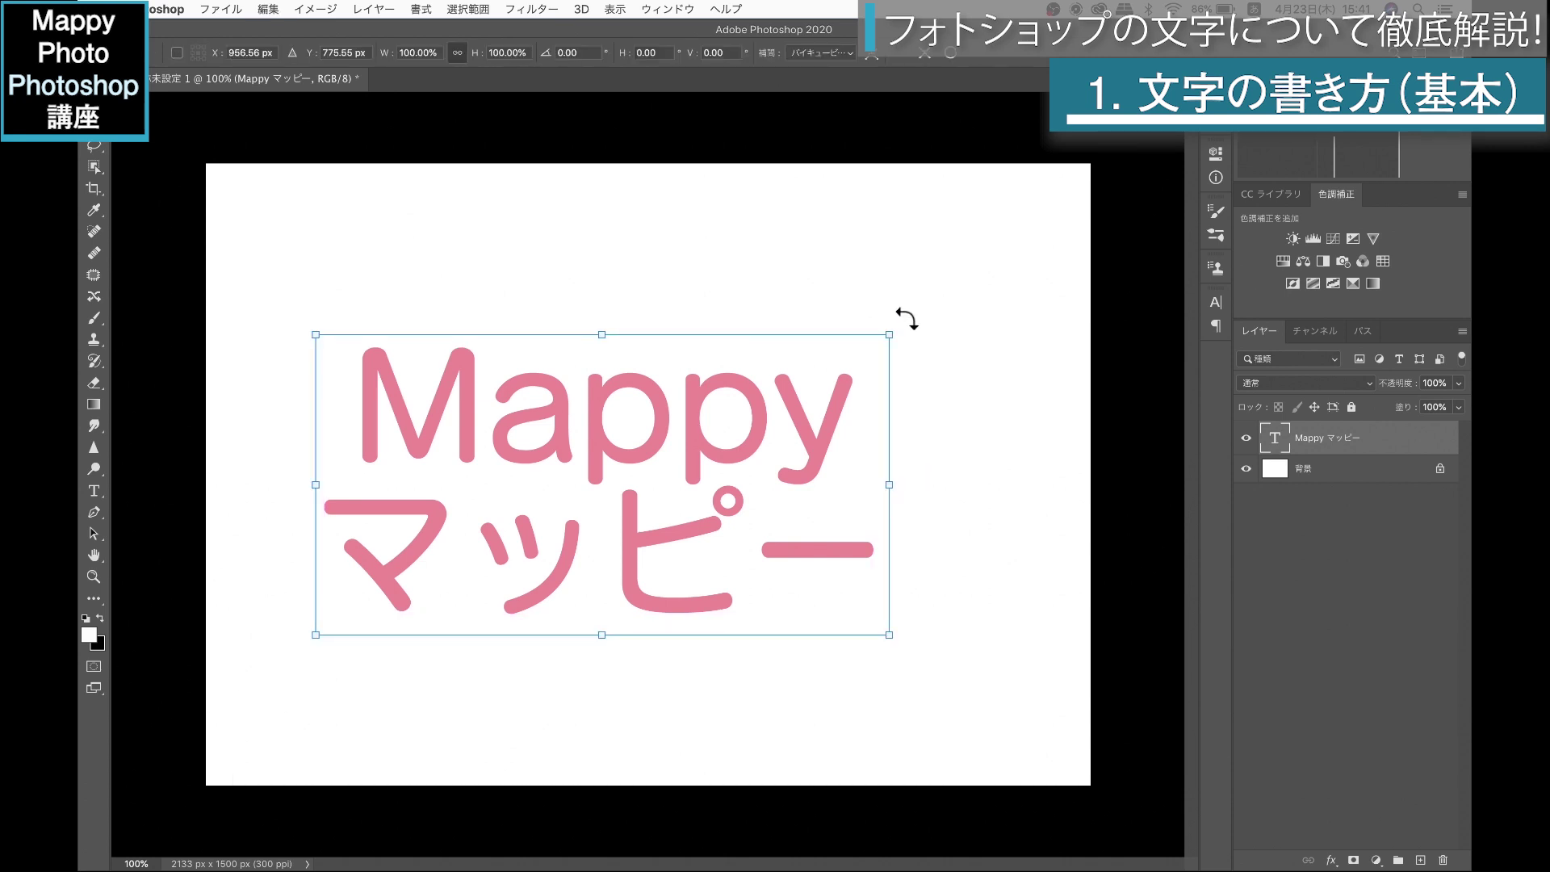
pyautogui.moveTo(907, 319); pyautogui.dragTo(913, 379)
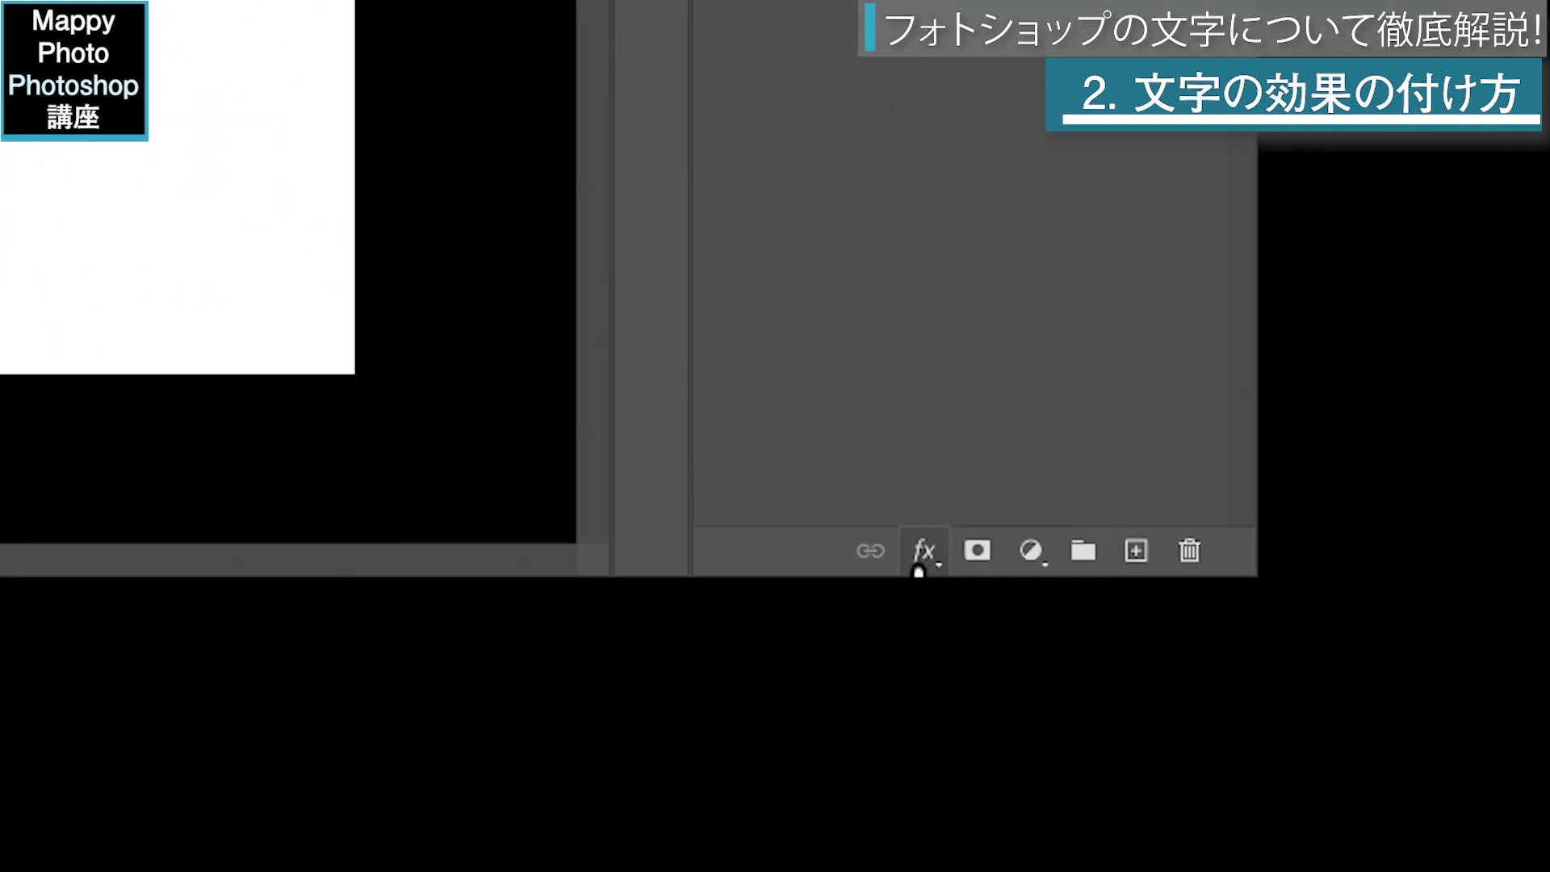
# Step: Add a Drop Shadow to the text and set its size to 27 px
pyautogui.click(918, 569)
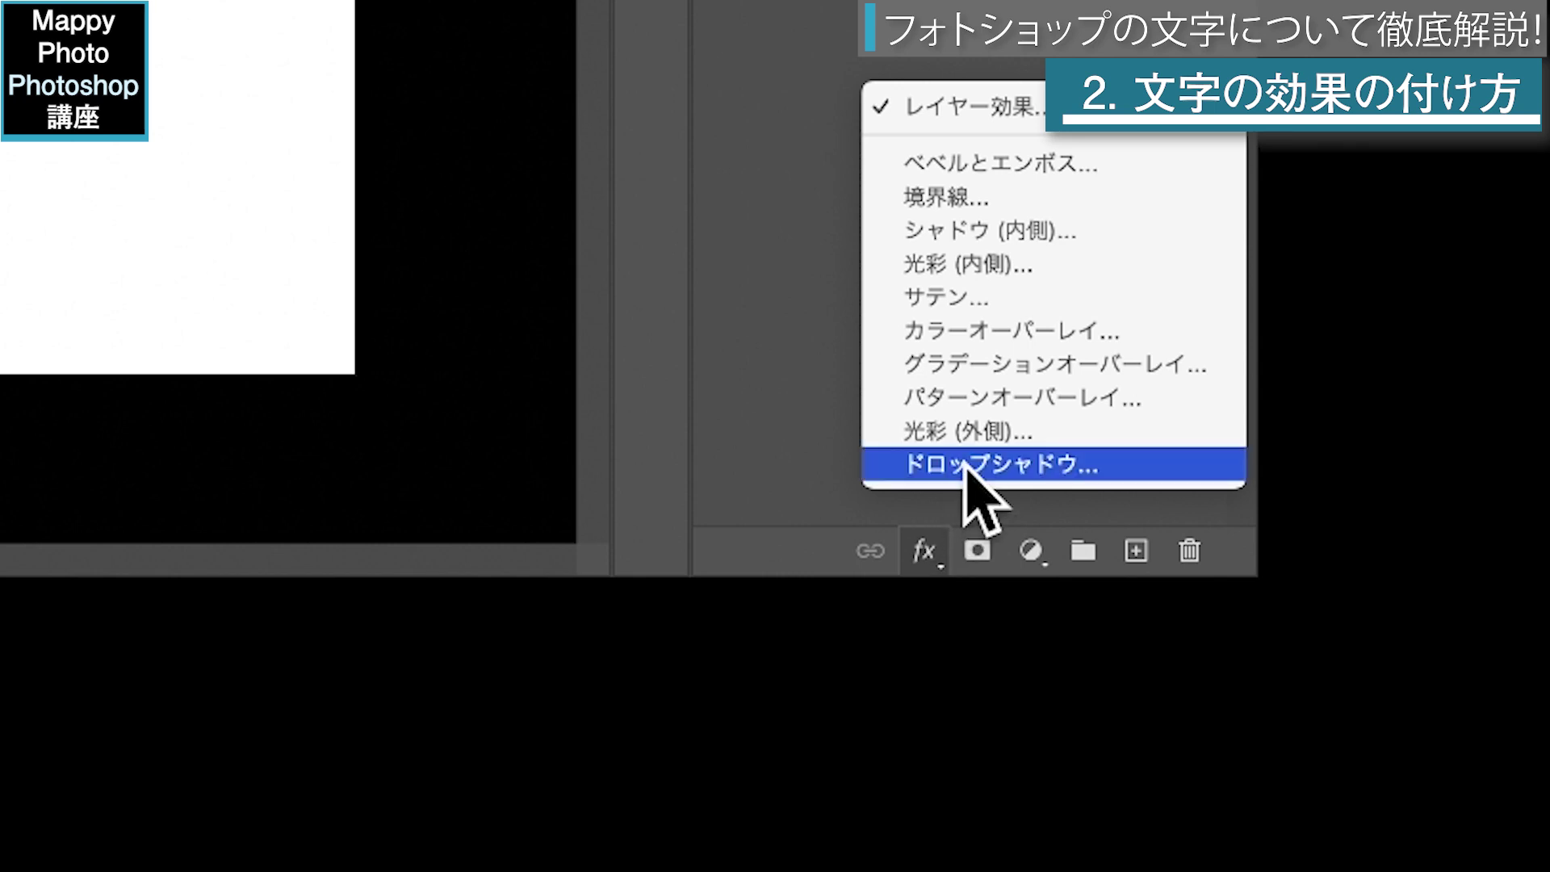
pyautogui.click(965, 463)
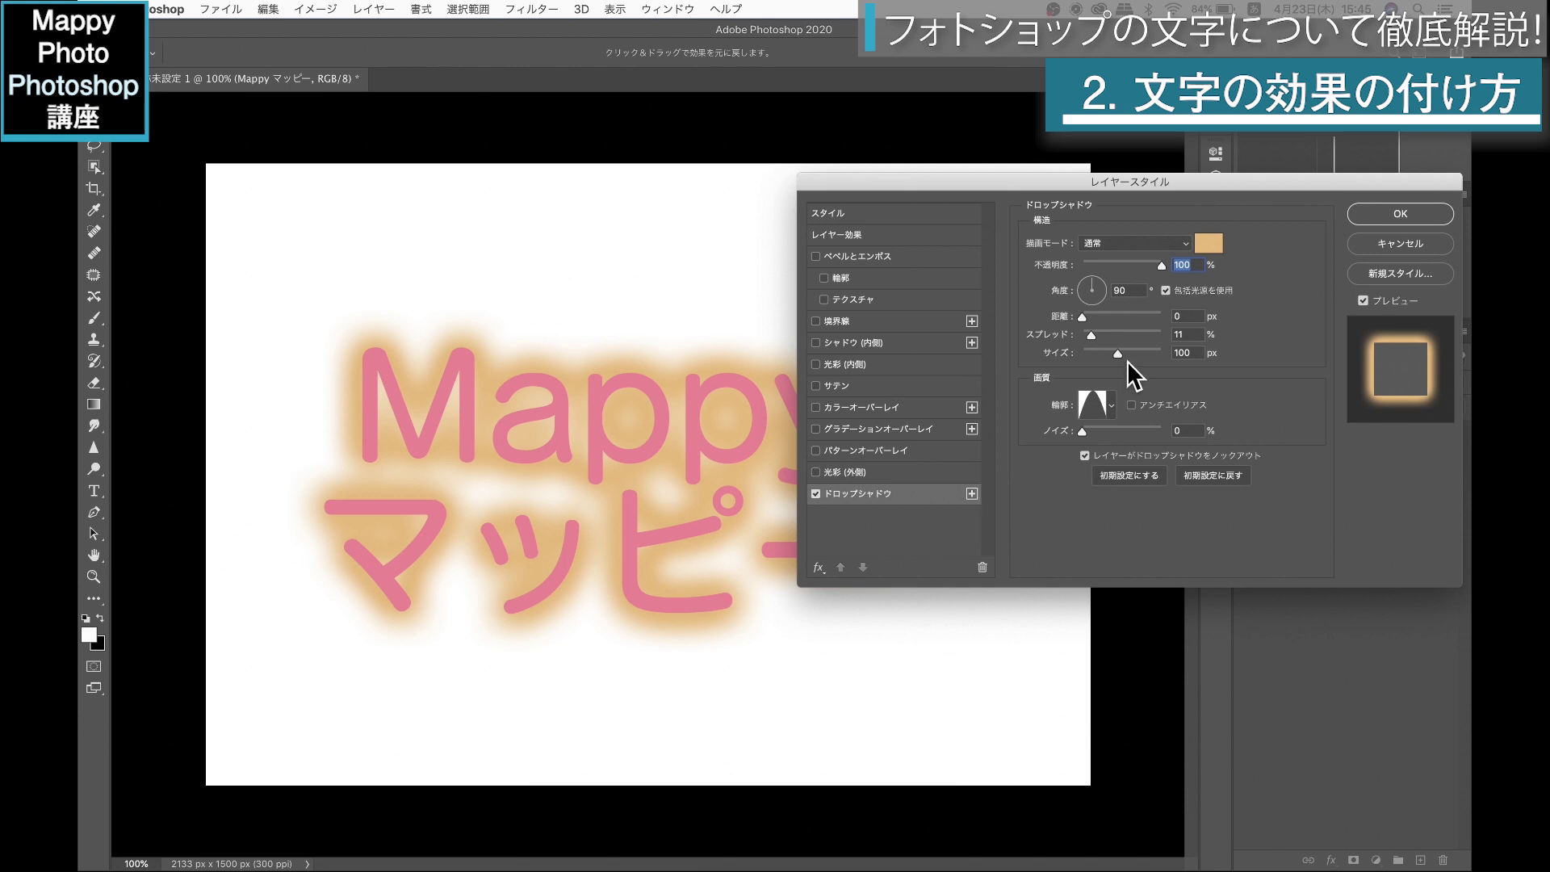
pyautogui.moveTo(1115, 351); pyautogui.dragTo(1094, 352)
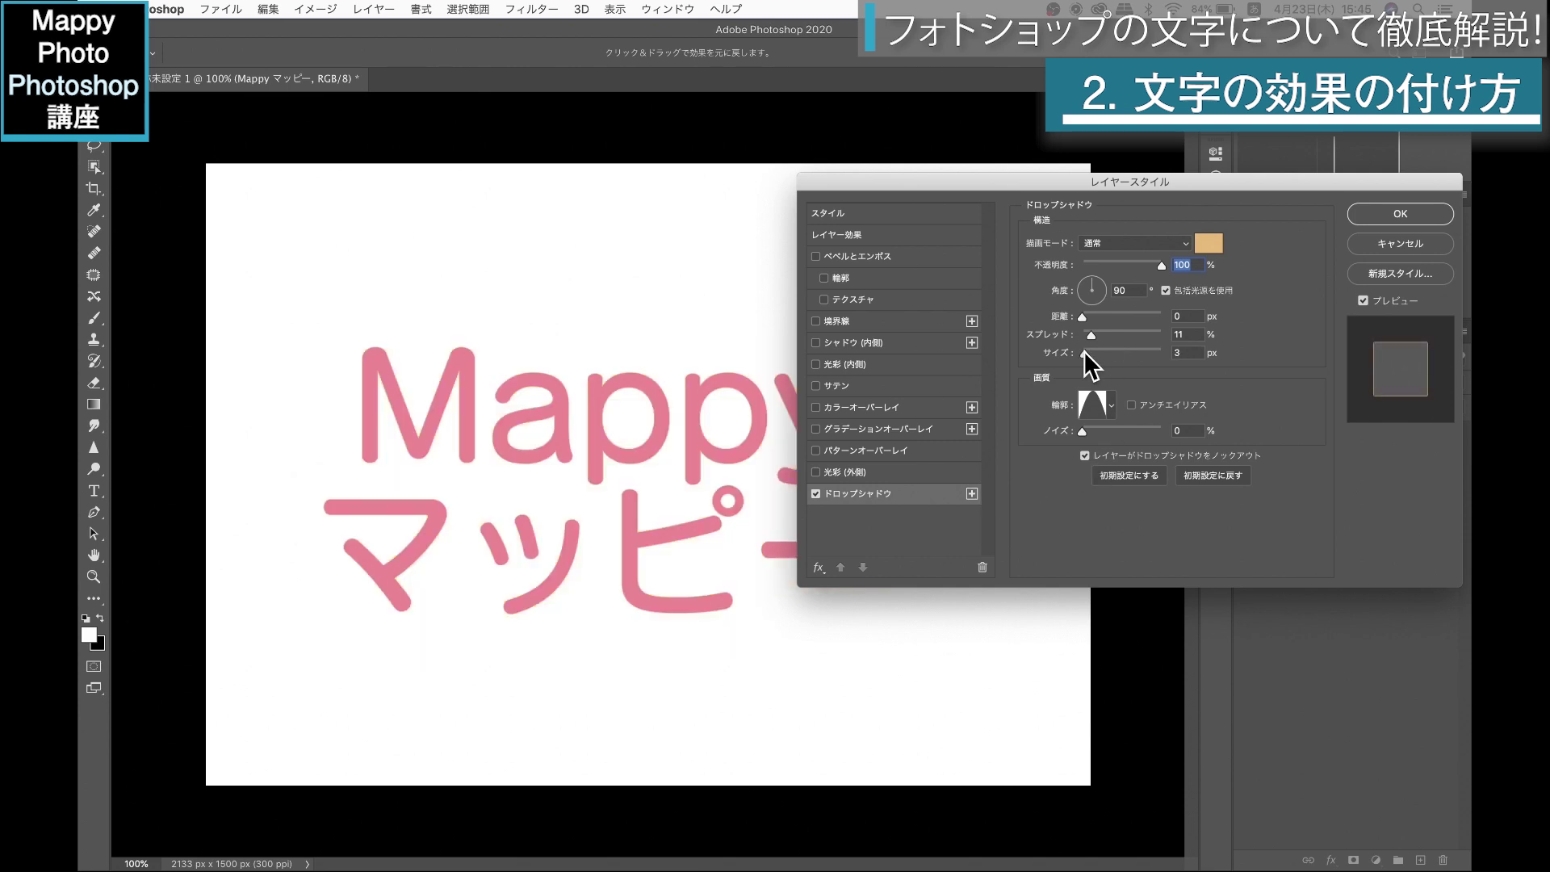
# Step: Give the drop shadow a different contour preset after trying the cone shape
pyautogui.click(1111, 406)
pyautogui.click(1110, 408)
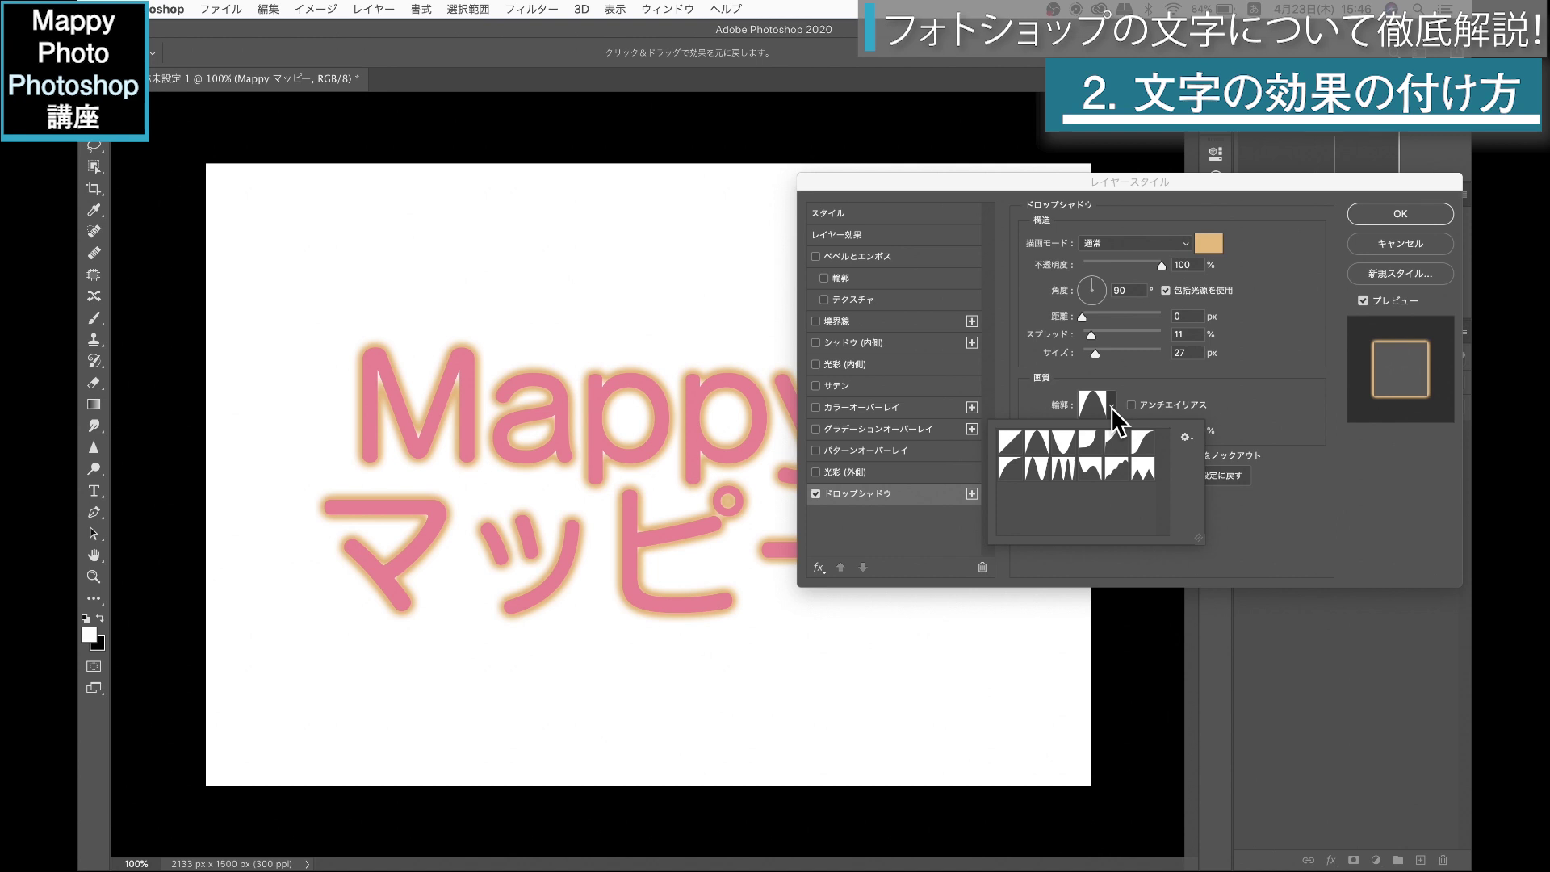
pyautogui.click(1039, 457)
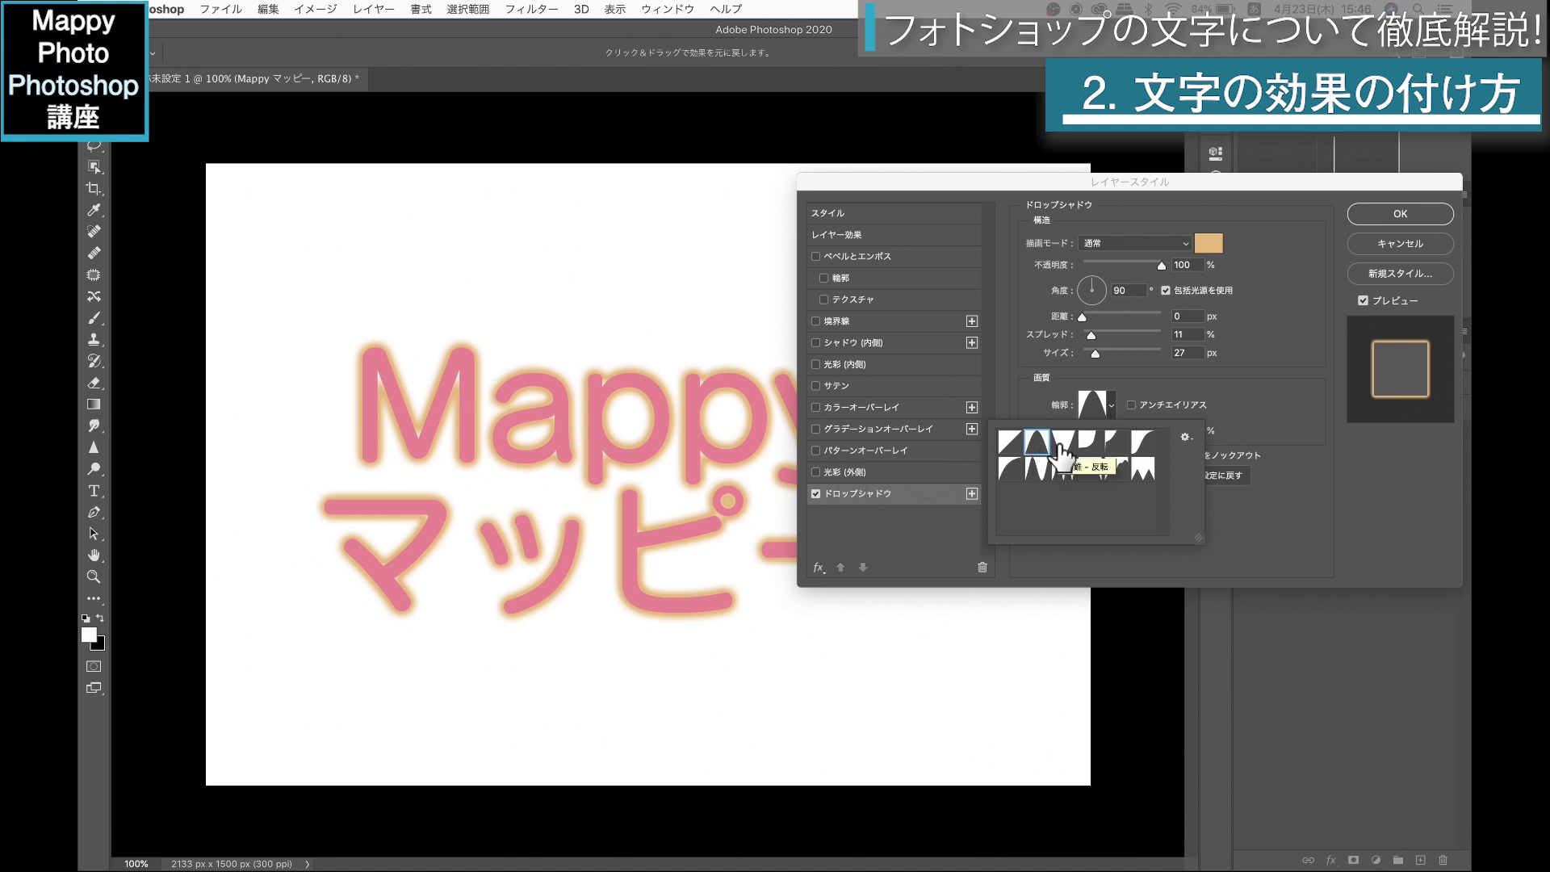
pyautogui.click(1086, 451)
pyautogui.doubleClick(1086, 452)
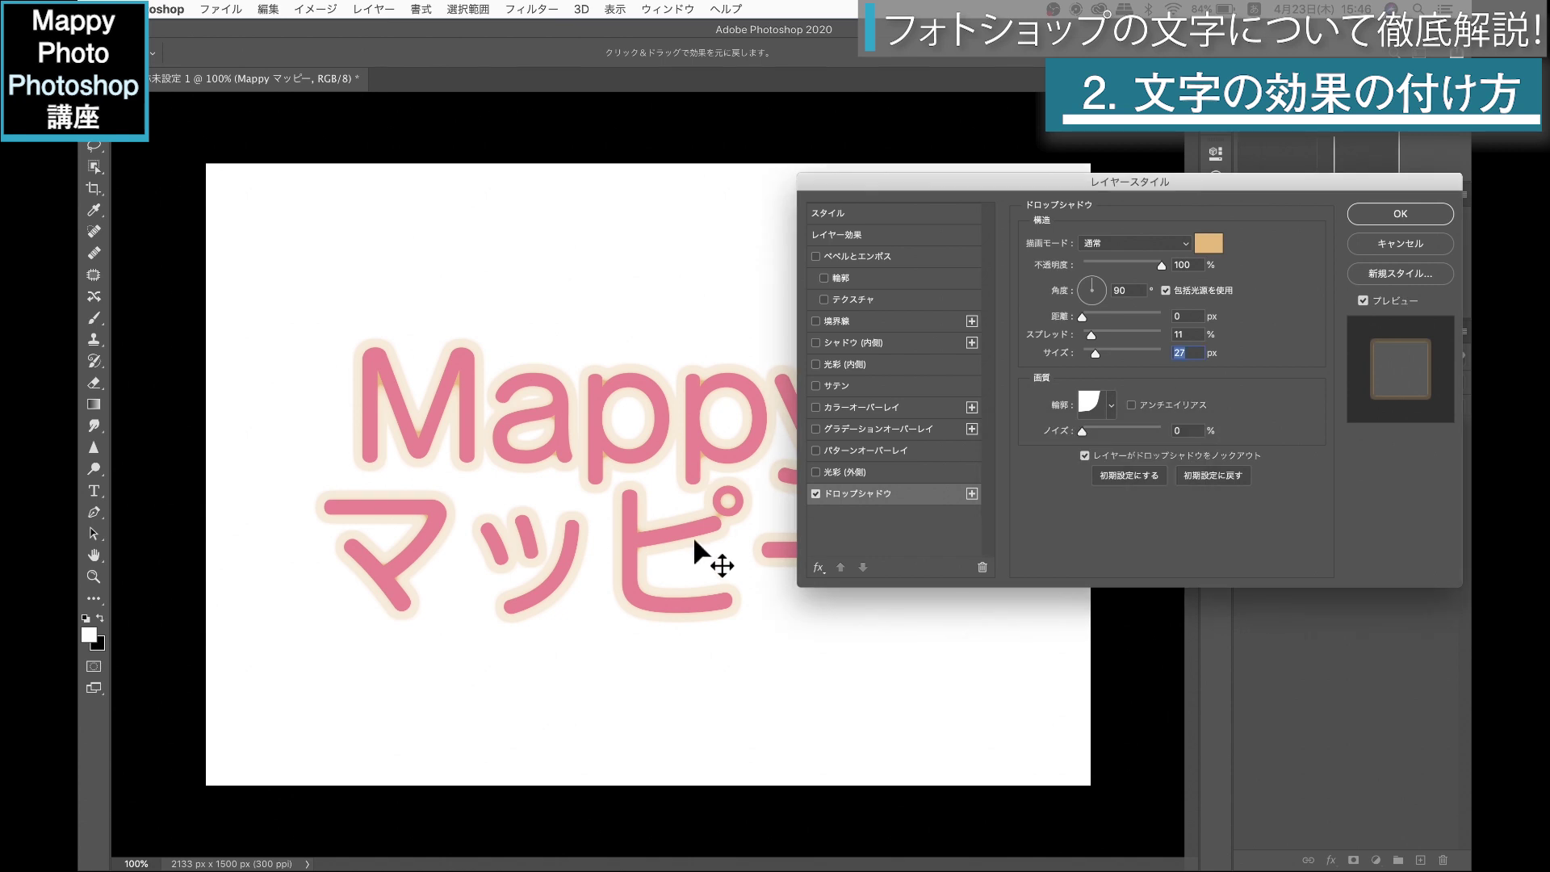
pyautogui.click(809, 494)
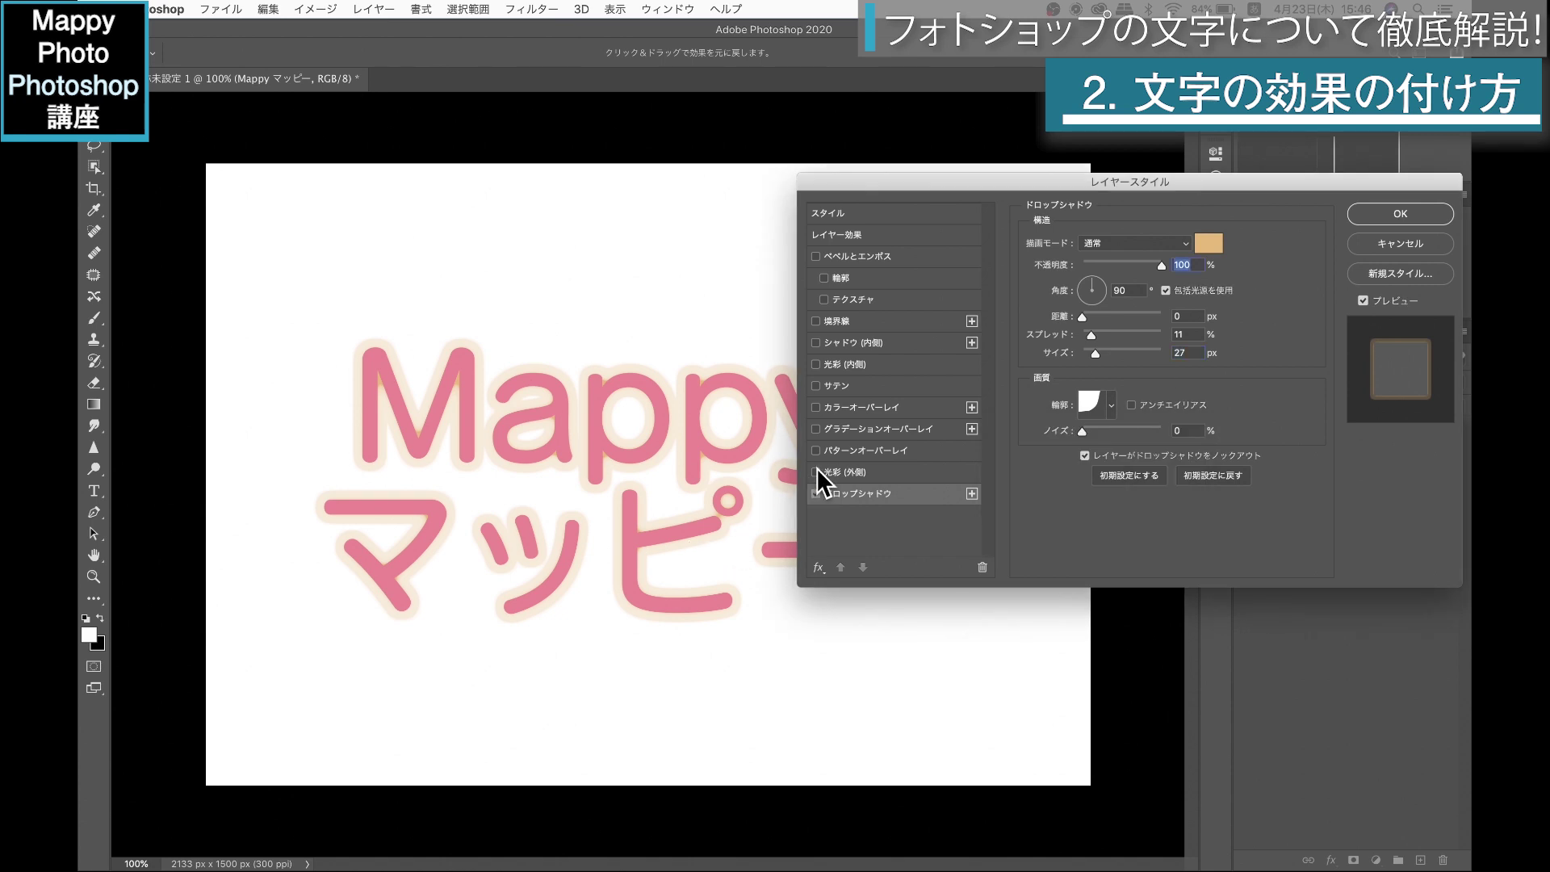
# Step: Try an Outer Glow in beige f4d4af with a smaller size, then switch it off
pyautogui.click(816, 470)
pyautogui.click(855, 473)
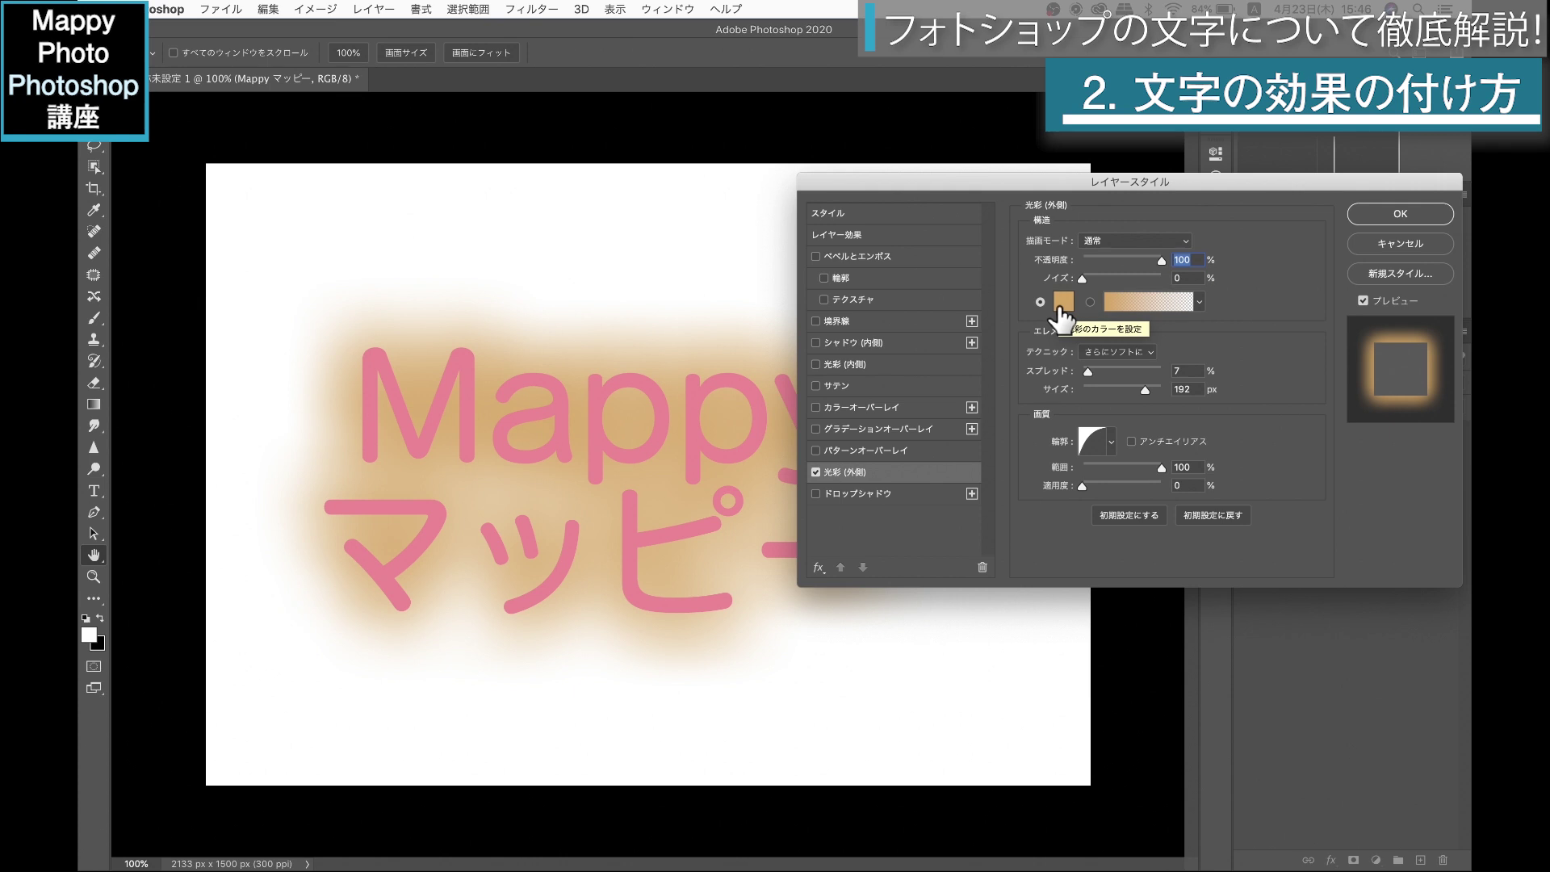
pyautogui.click(1063, 311)
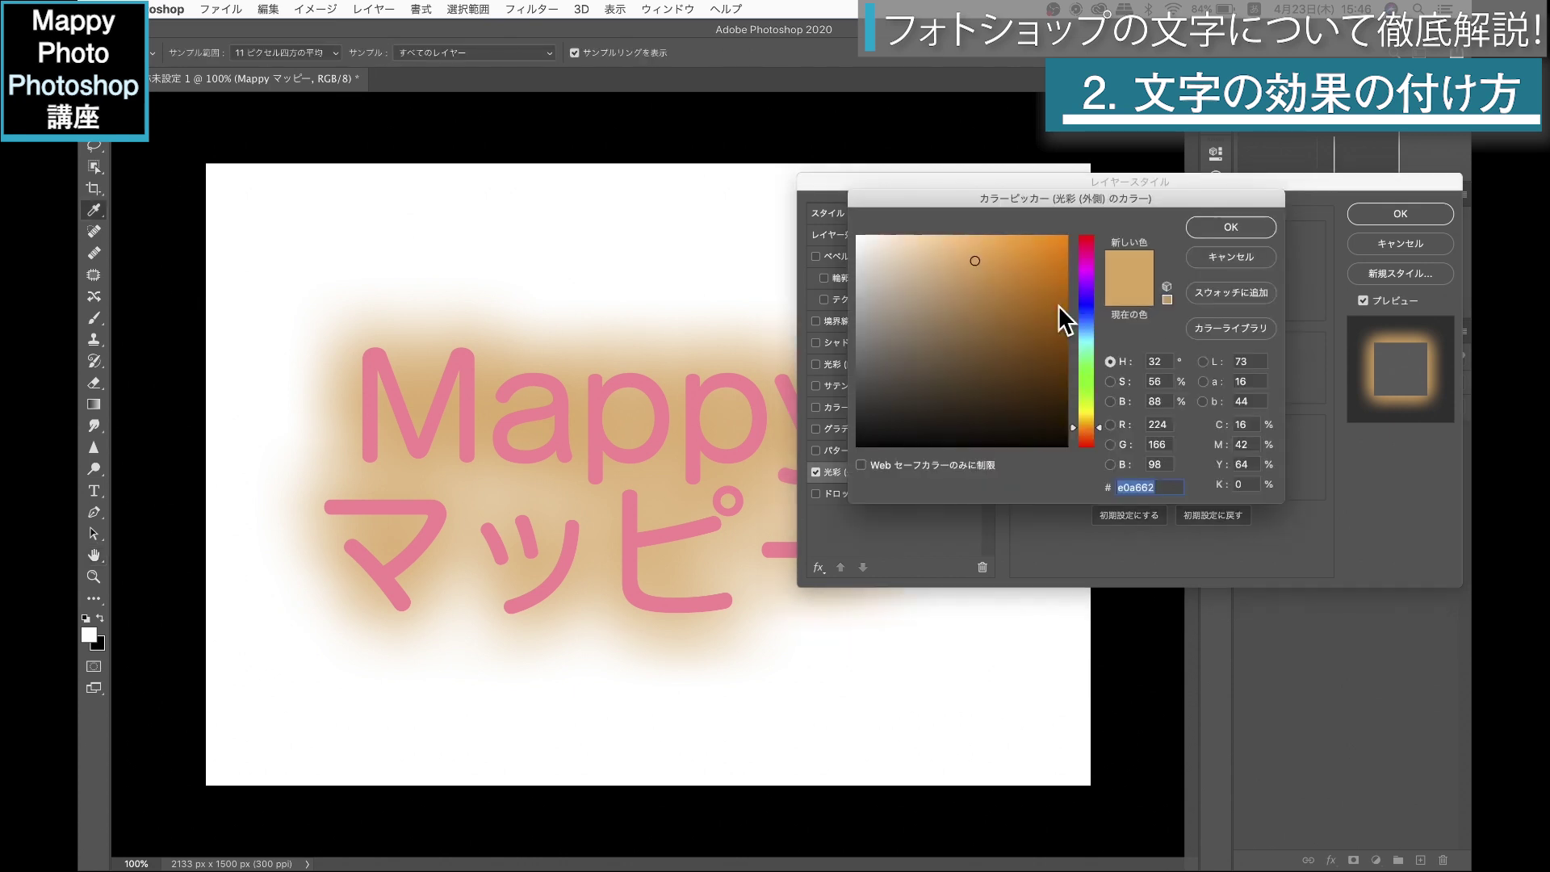
pyautogui.click(915, 244)
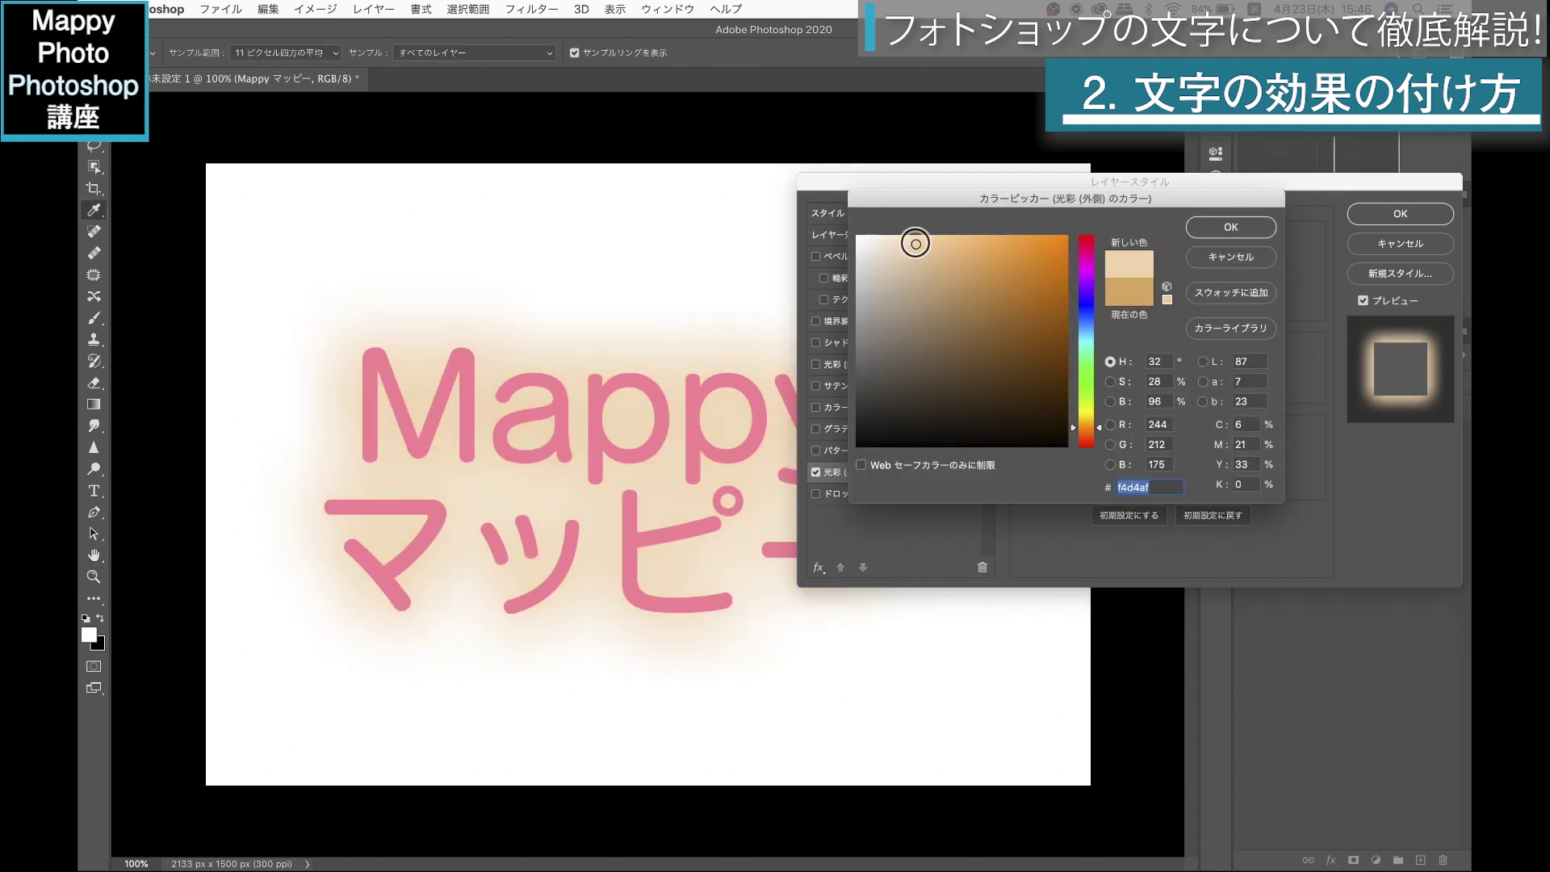
pyautogui.click(1227, 233)
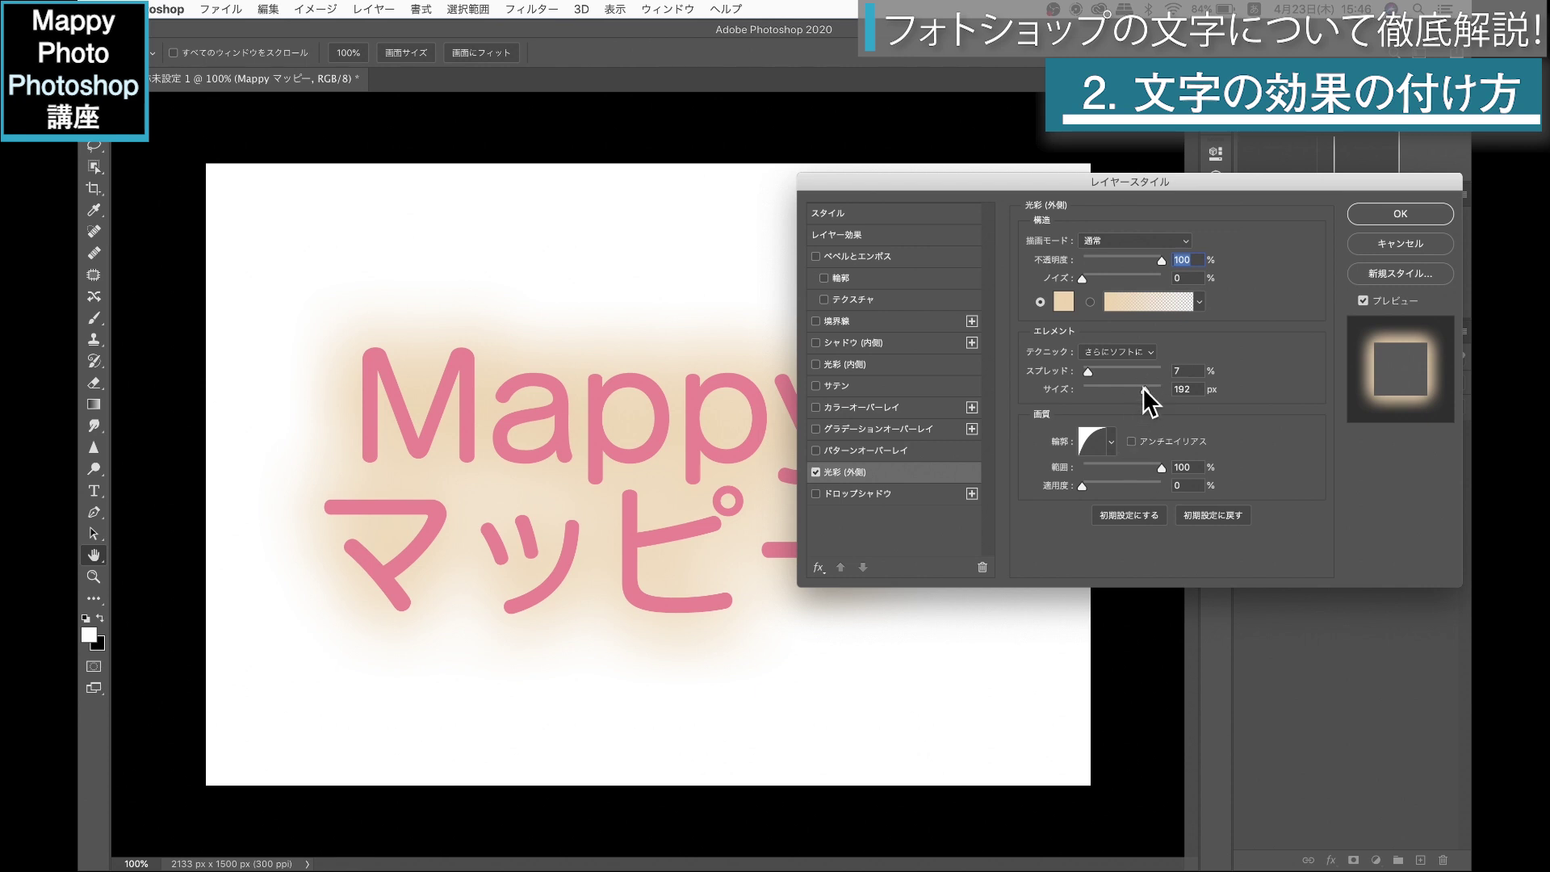
pyautogui.moveTo(1119, 386); pyautogui.dragTo(1097, 386)
pyautogui.click(816, 472)
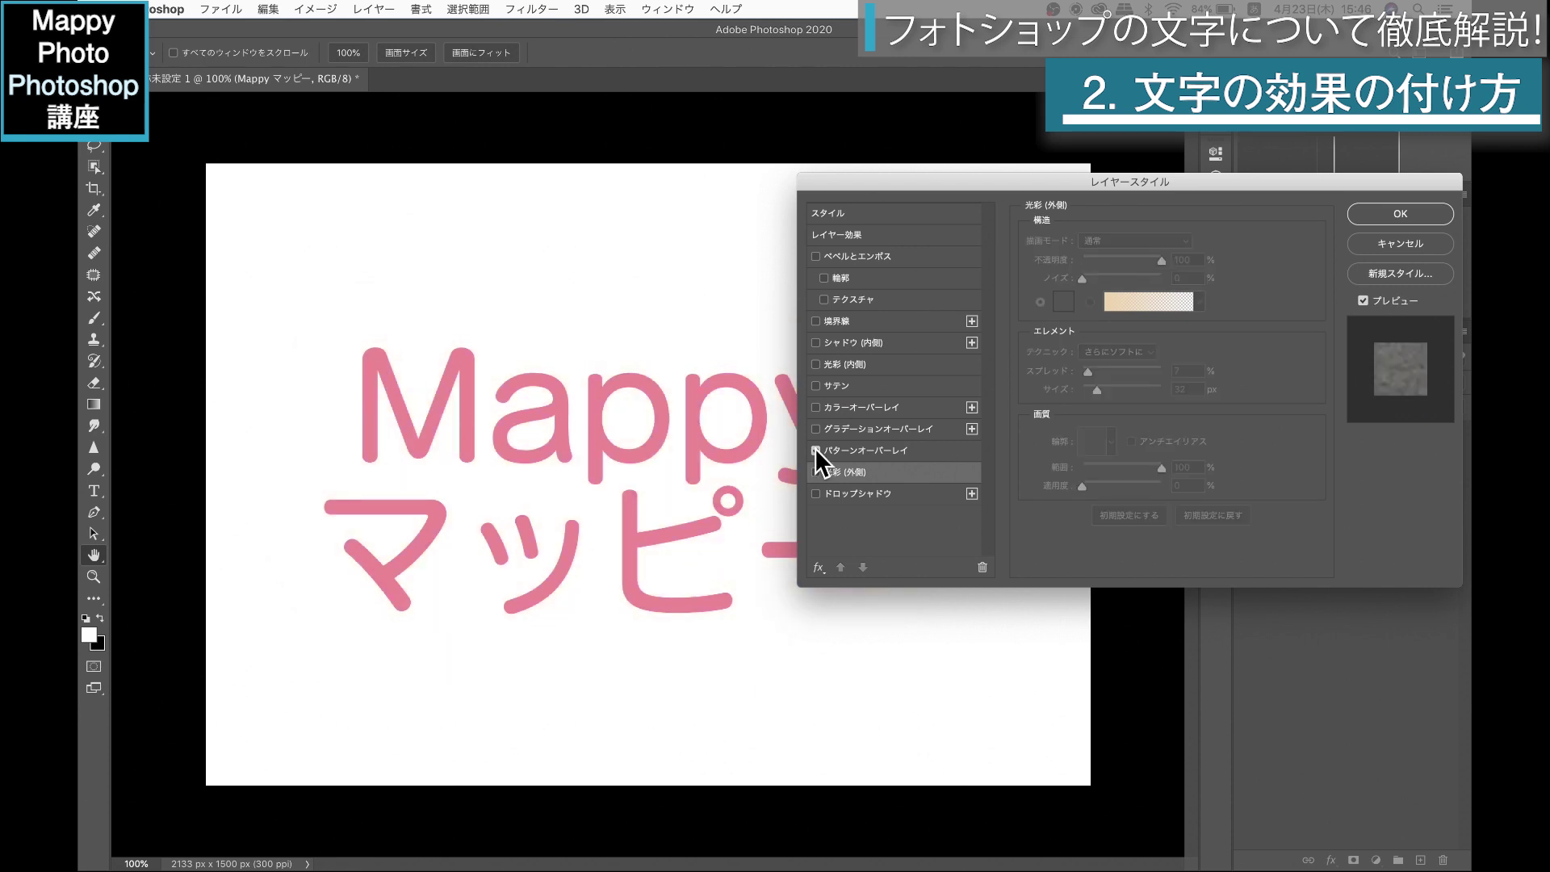
pyautogui.click(851, 450)
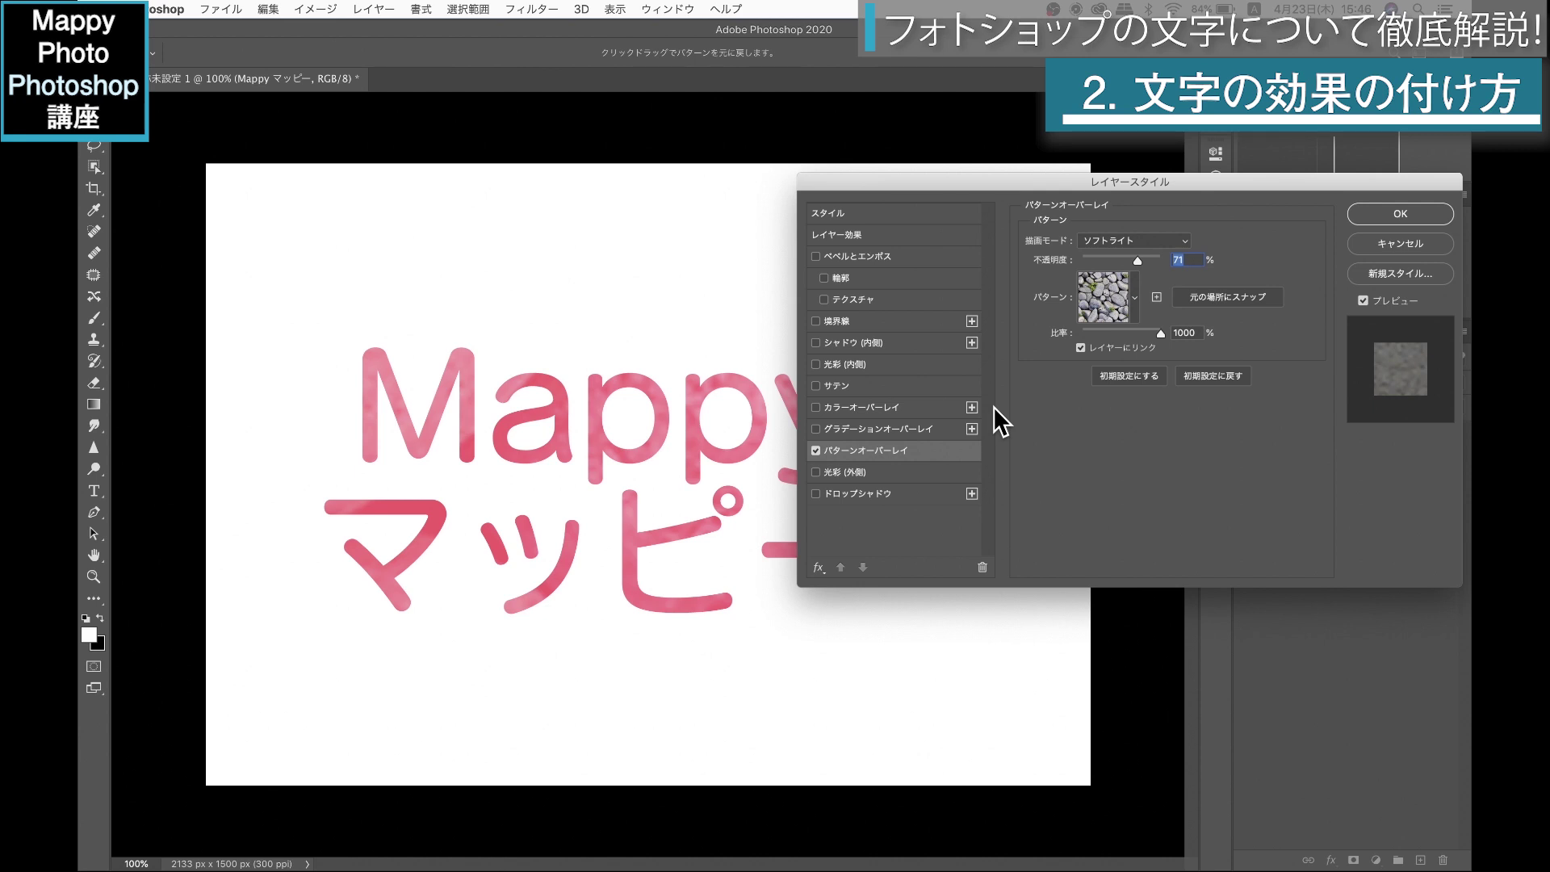
pyautogui.click(1134, 299)
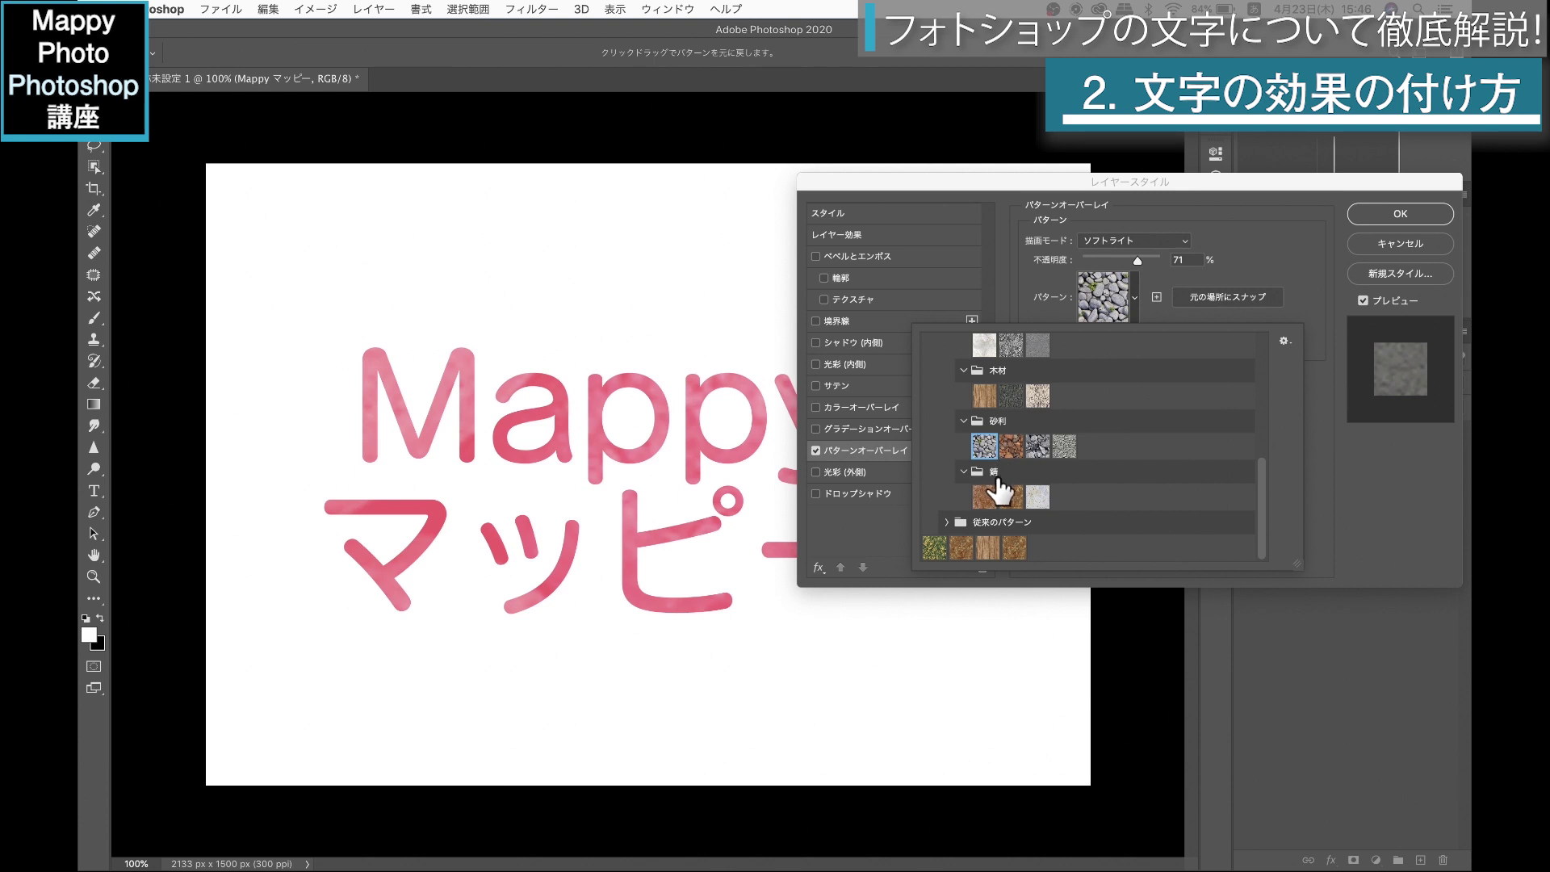
pyautogui.scroll(3, 1001, 488)
pyautogui.click(949, 406)
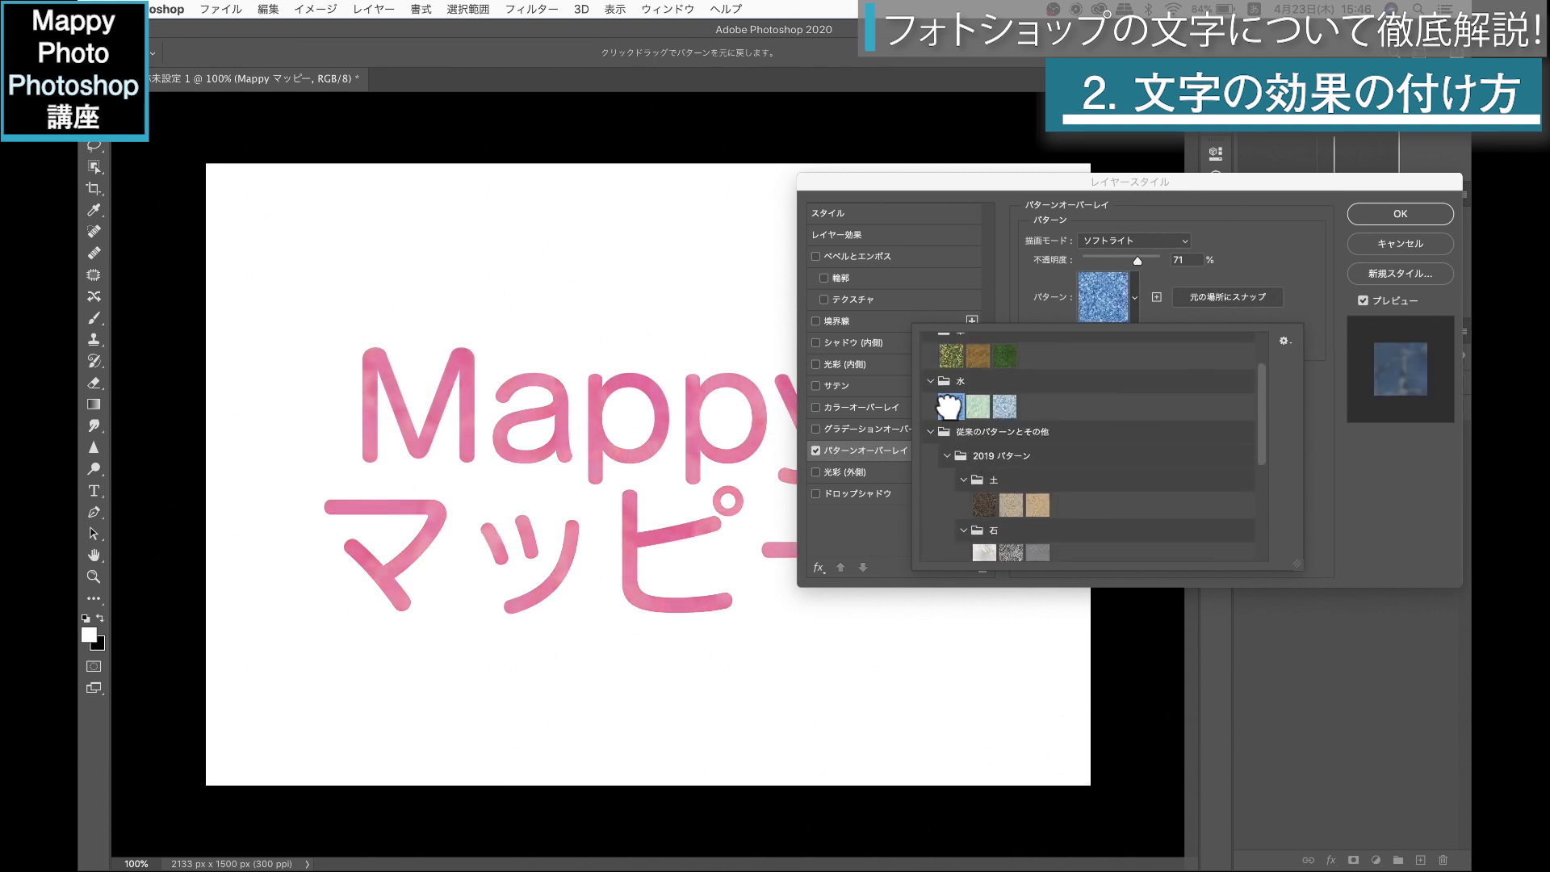
pyautogui.scroll(2, 949, 406)
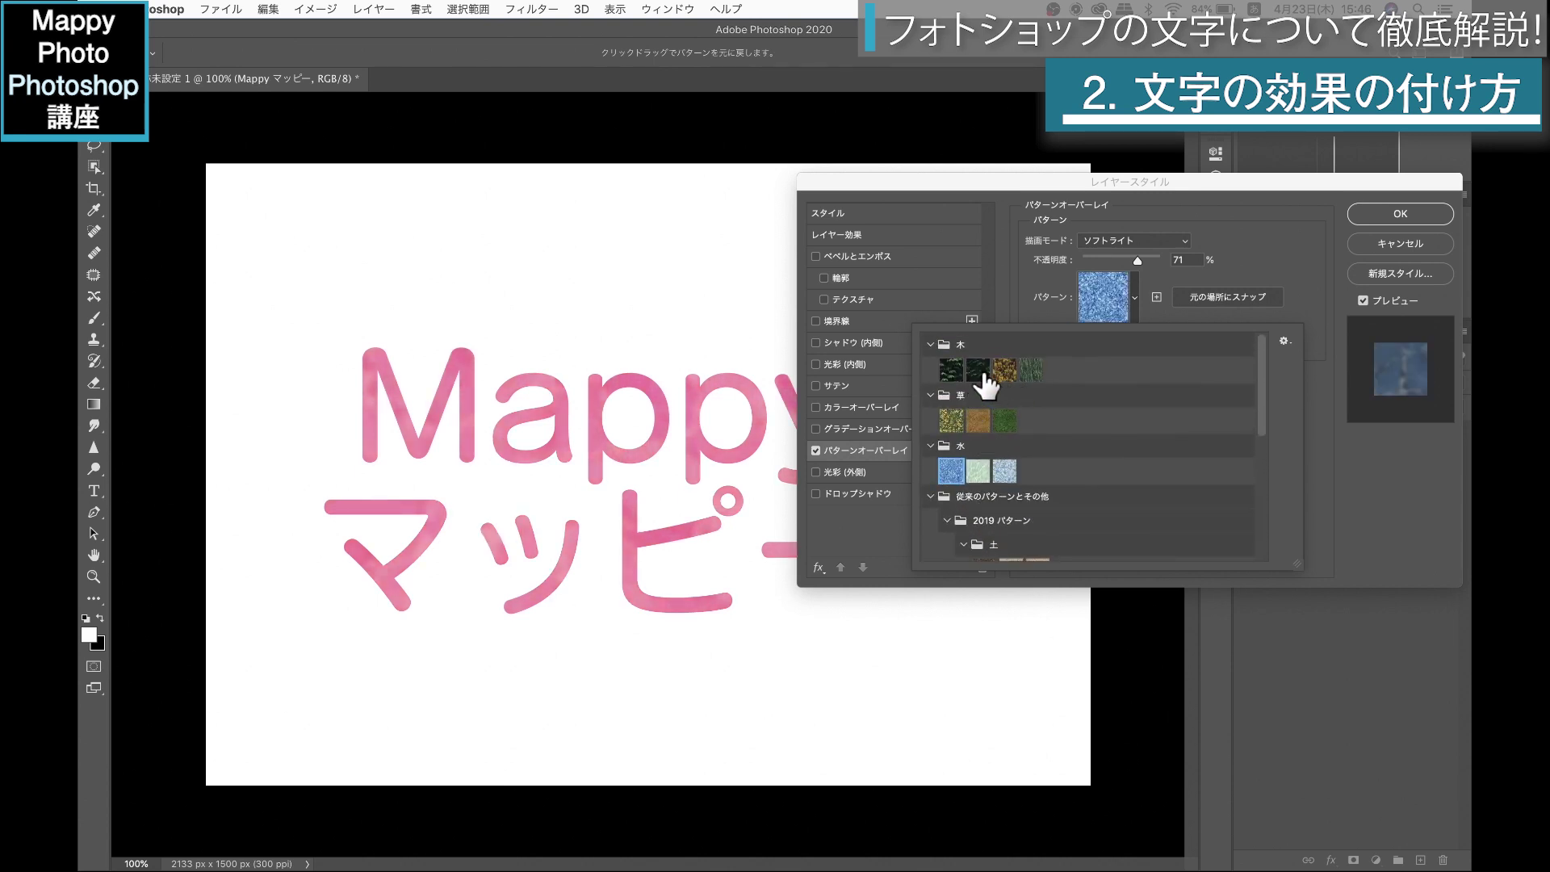
pyautogui.click(1001, 370)
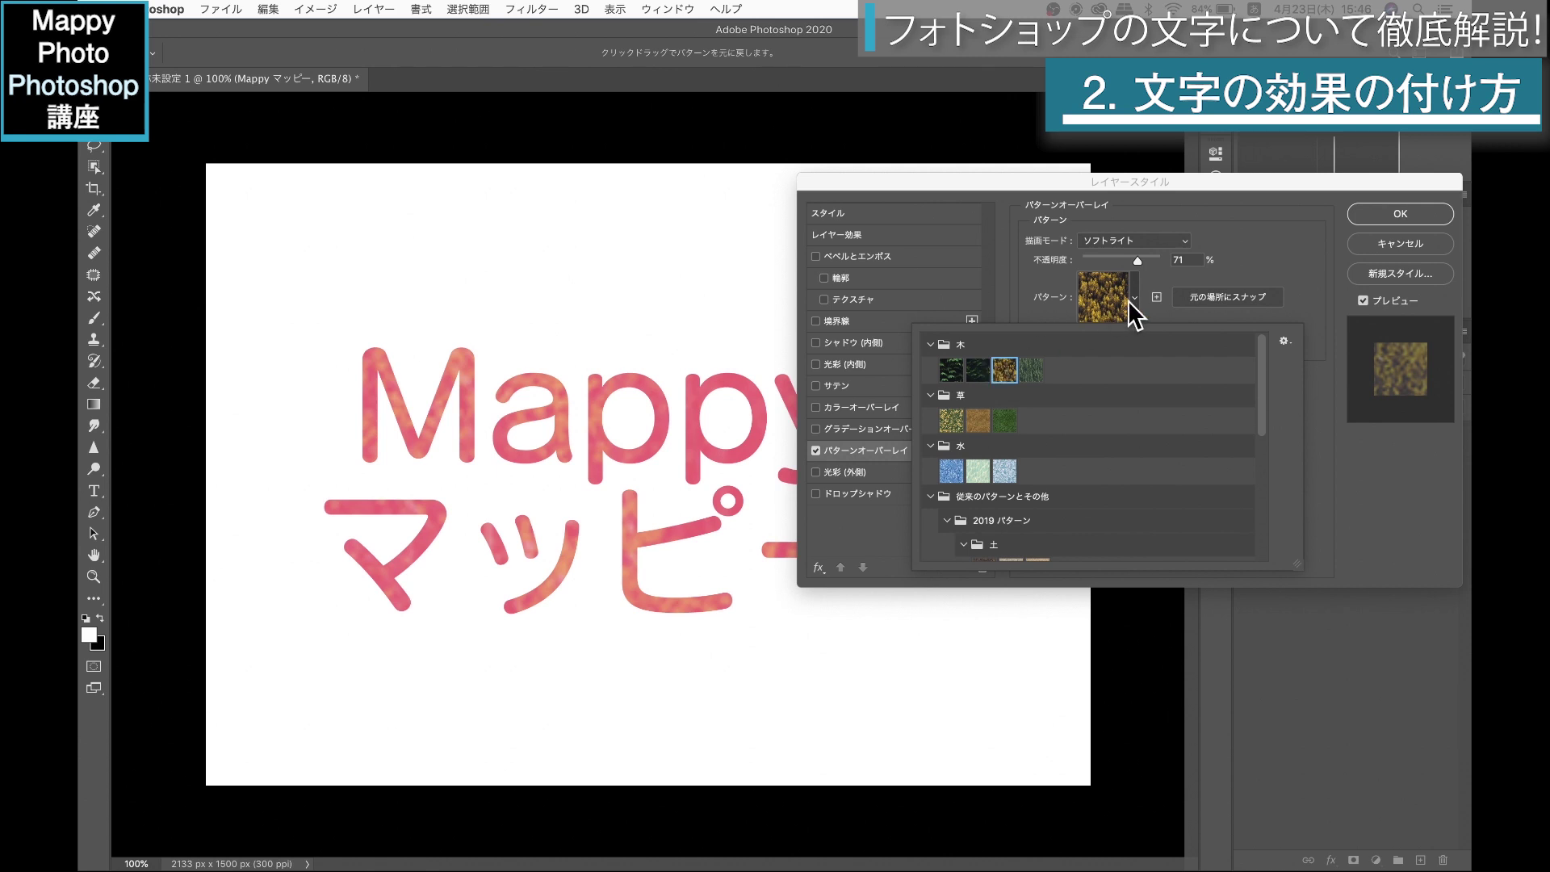
pyautogui.click(1024, 275)
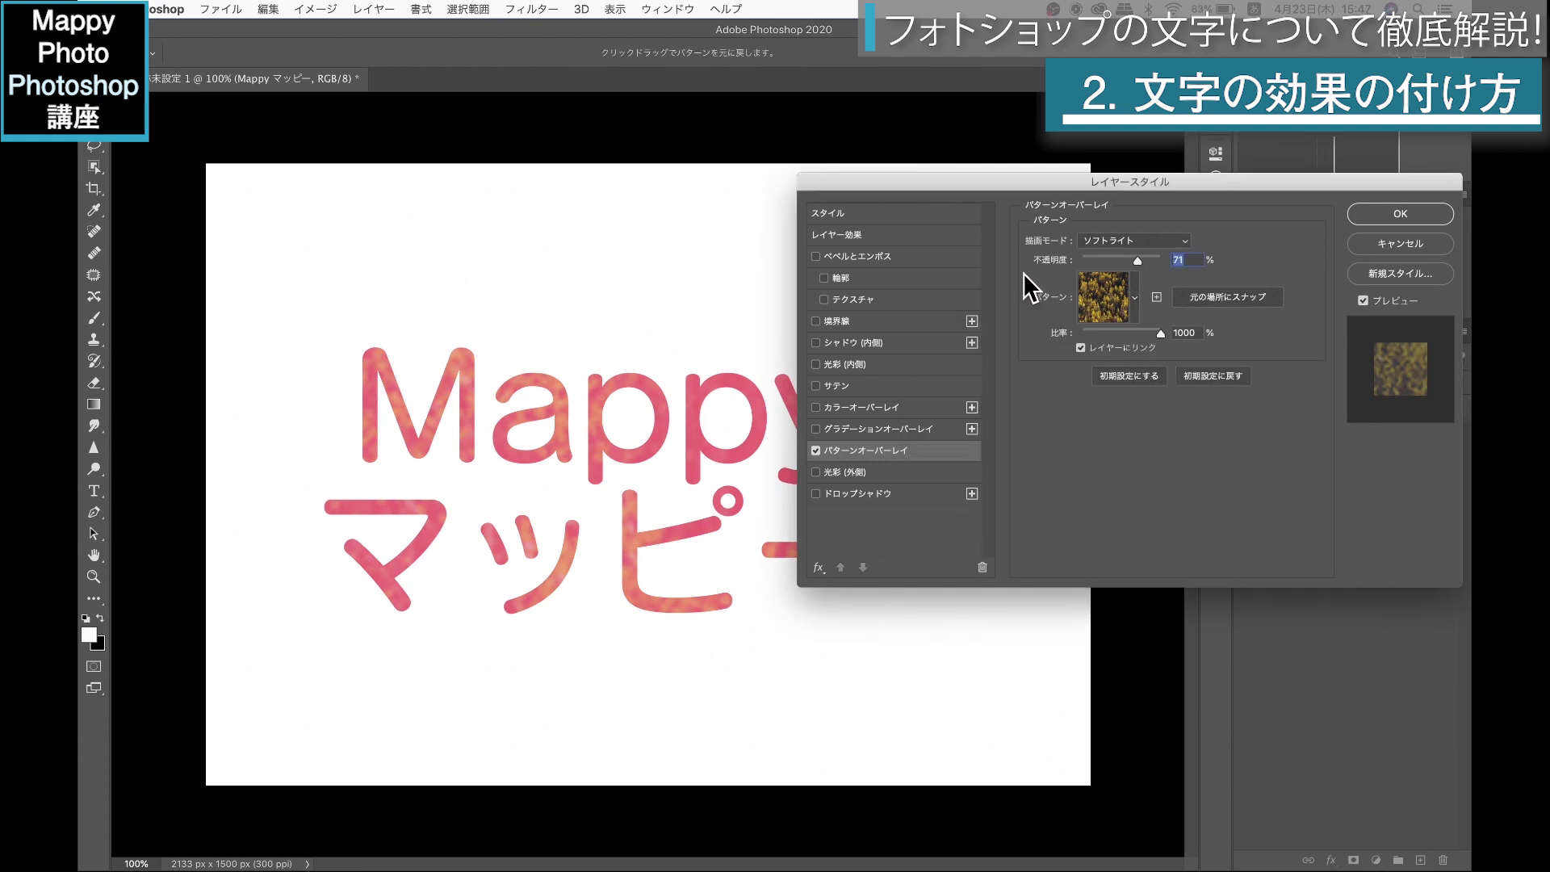
pyautogui.click(1179, 236)
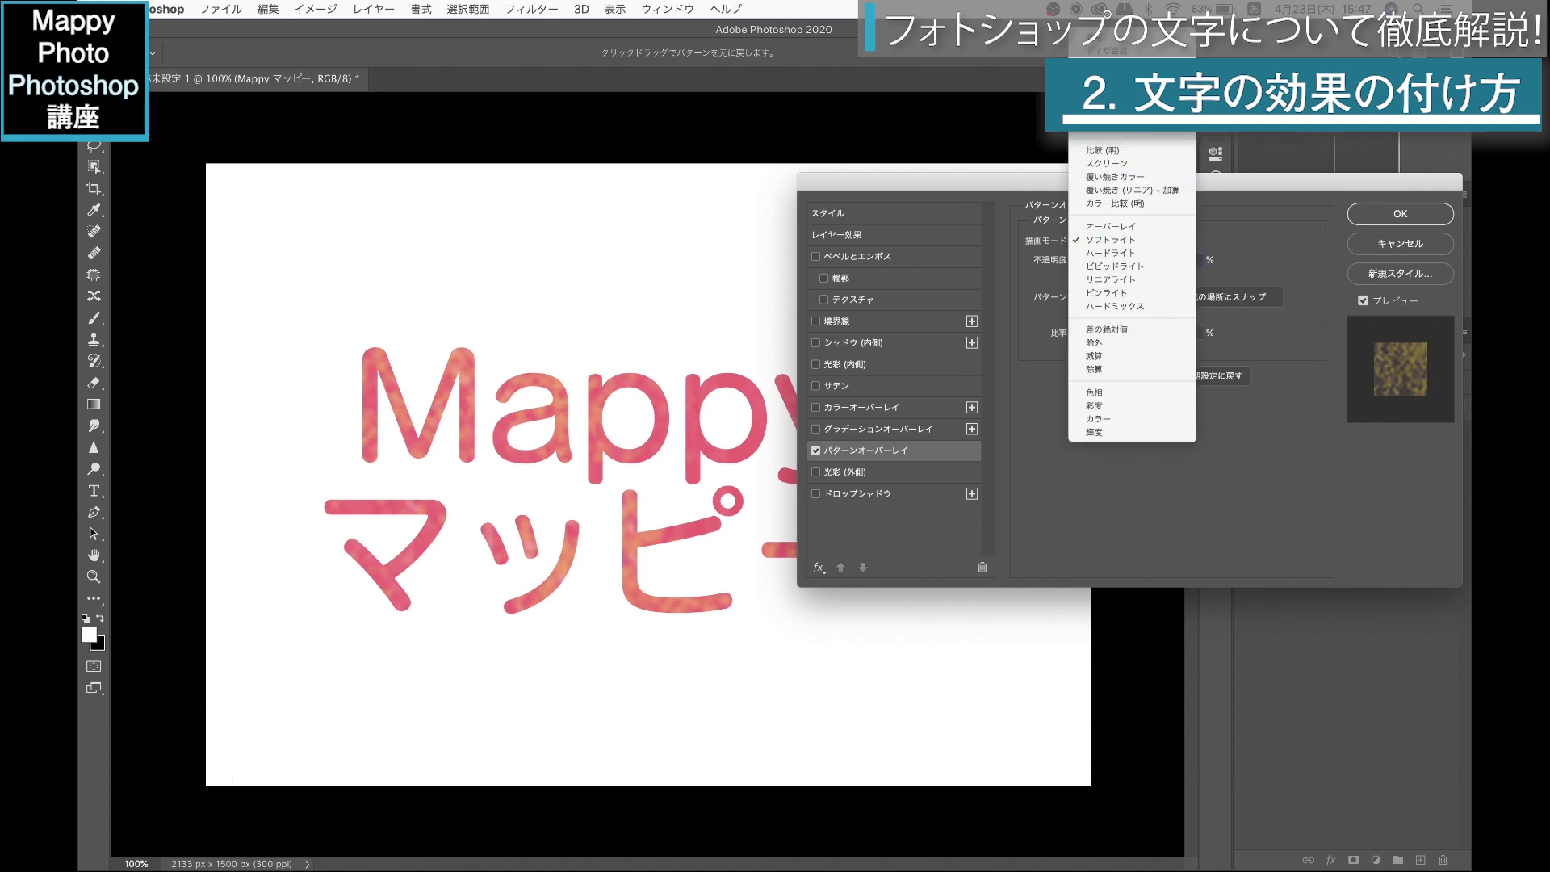
pyautogui.click(1115, 95)
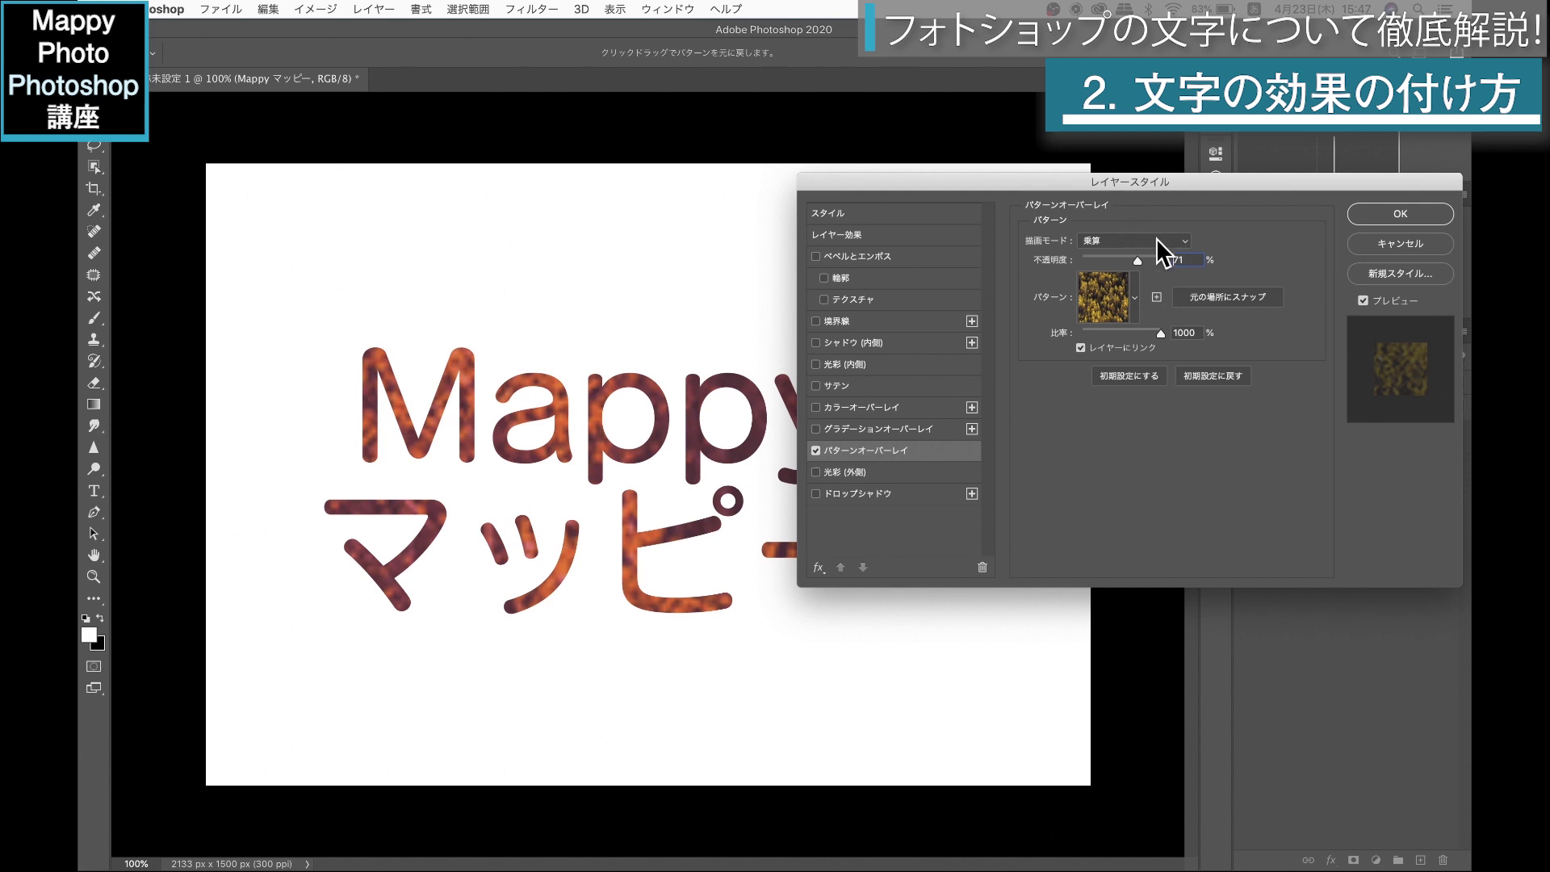
pyautogui.click(1156, 237)
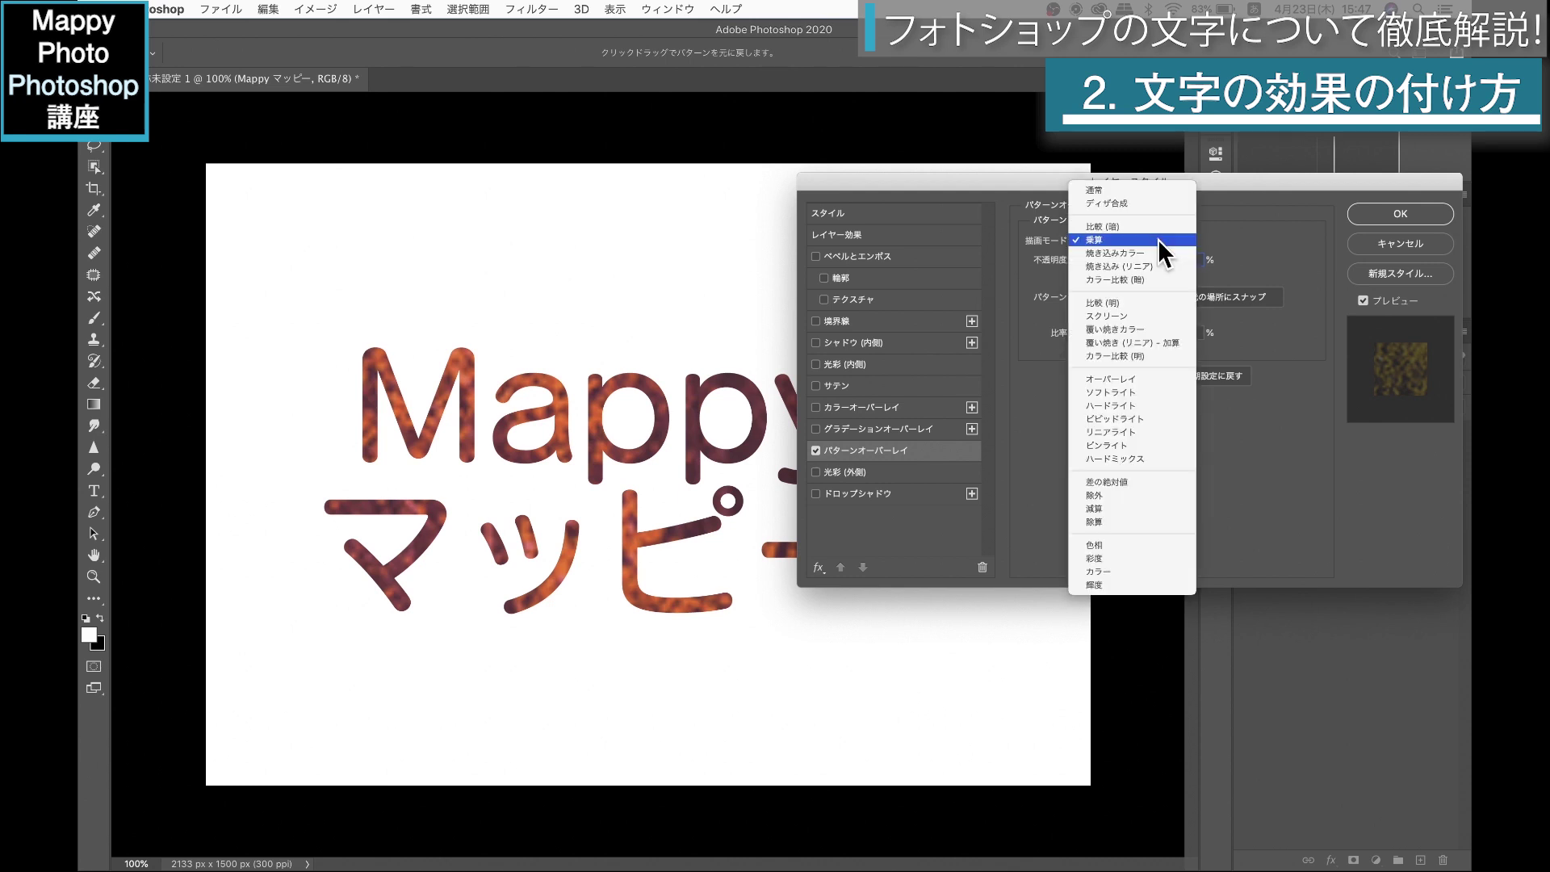
pyautogui.click(1138, 317)
pyautogui.click(817, 451)
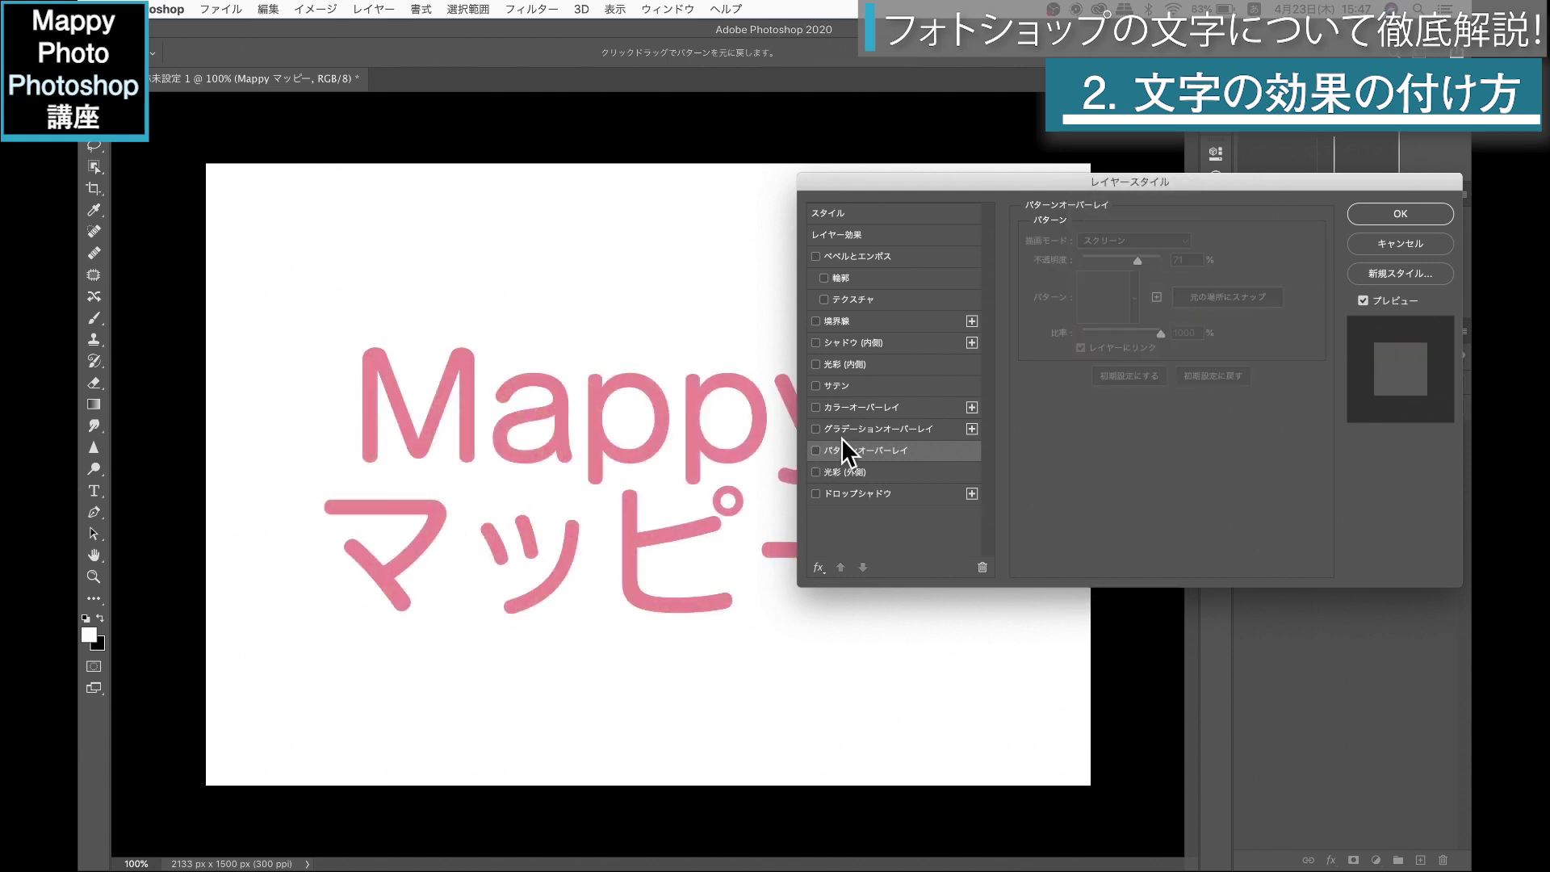
# Step: Add a Gradient Overlay to the text and apply a lighter blue preset
pyautogui.click(817, 428)
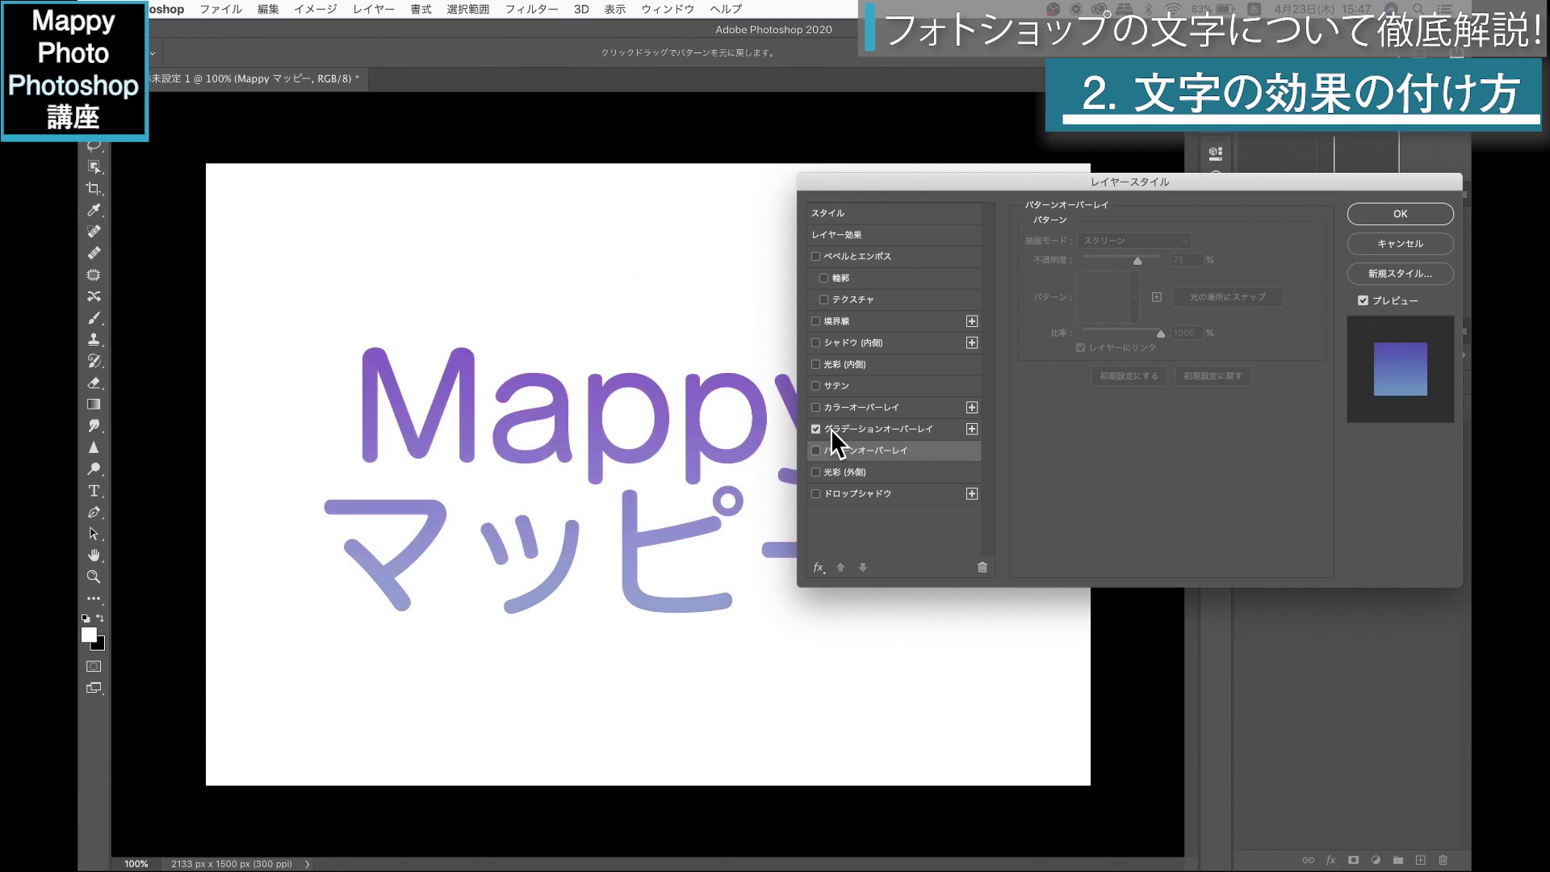
pyautogui.click(831, 429)
pyautogui.click(1165, 278)
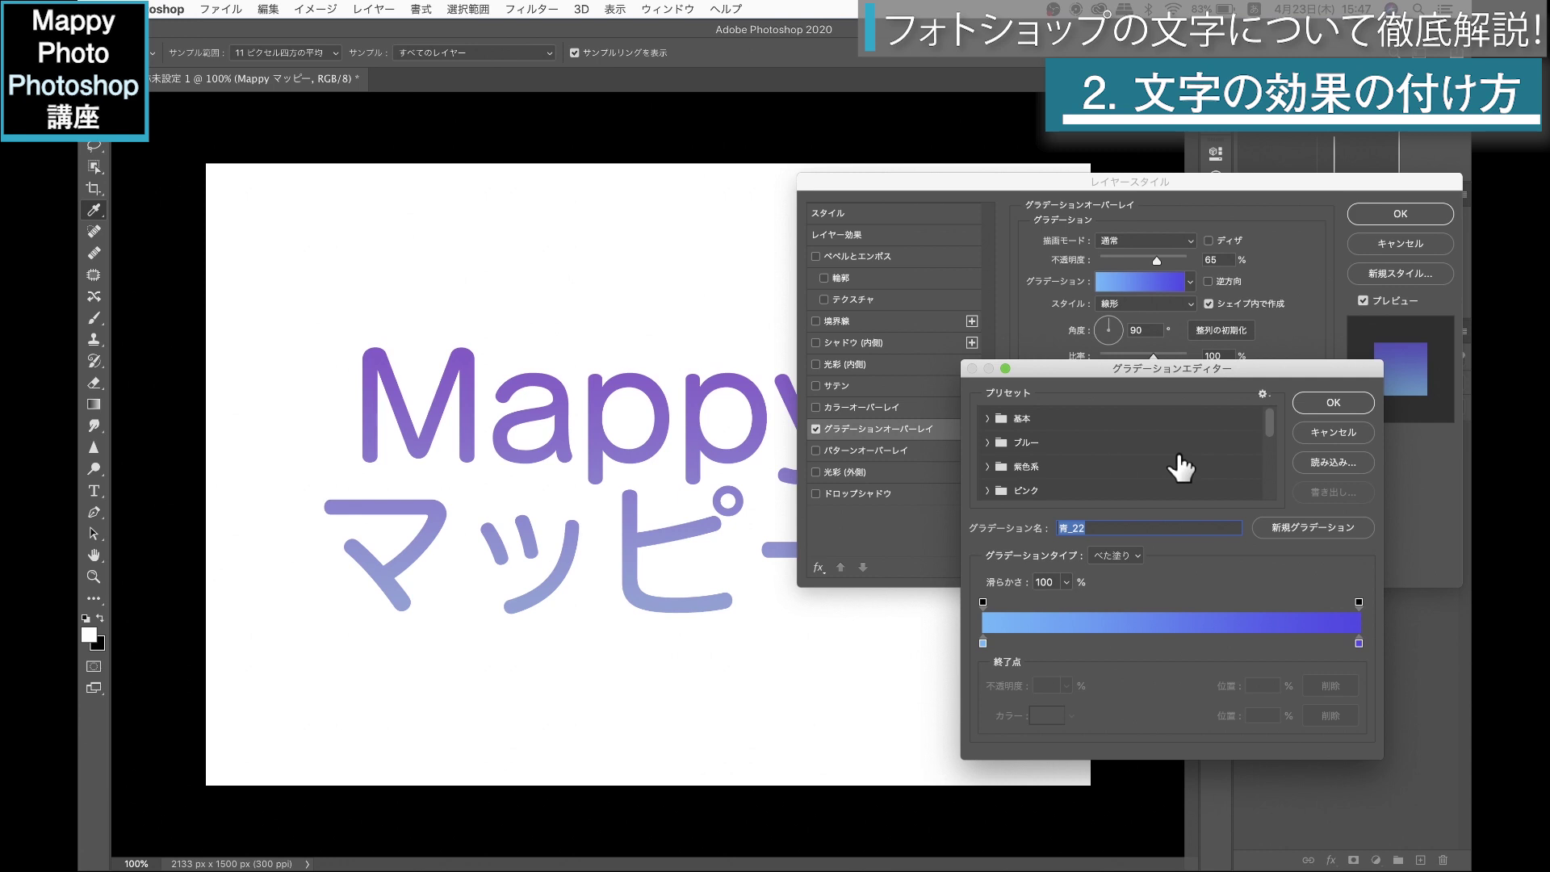
pyautogui.click(986, 419)
pyautogui.click(987, 468)
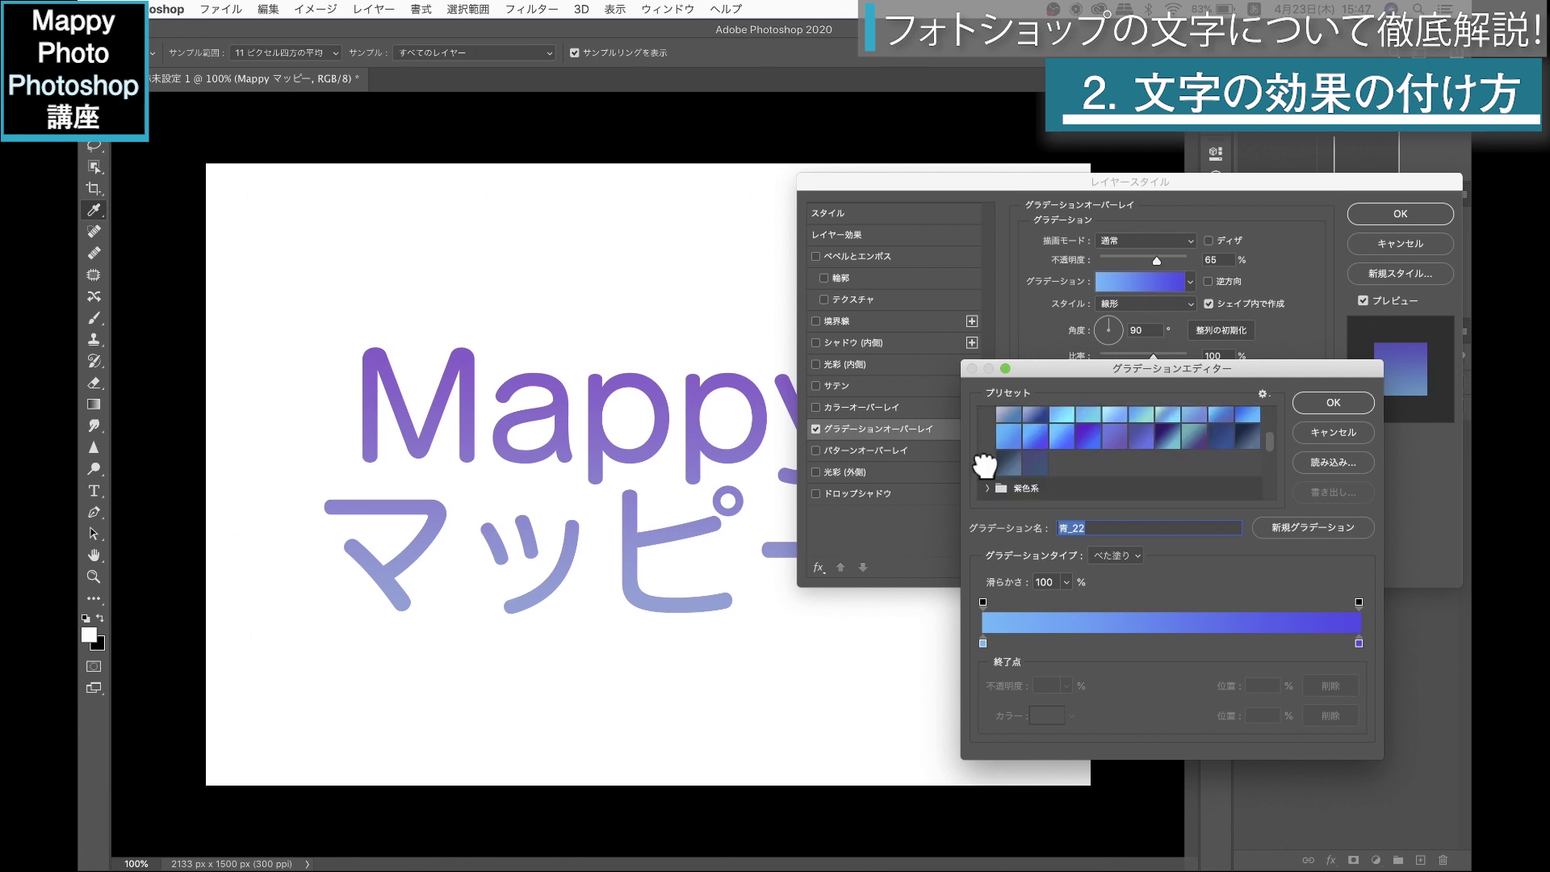
pyautogui.scroll(2, 1039, 474)
pyautogui.scroll(2, 1040, 474)
pyautogui.scroll(2, 1042, 474)
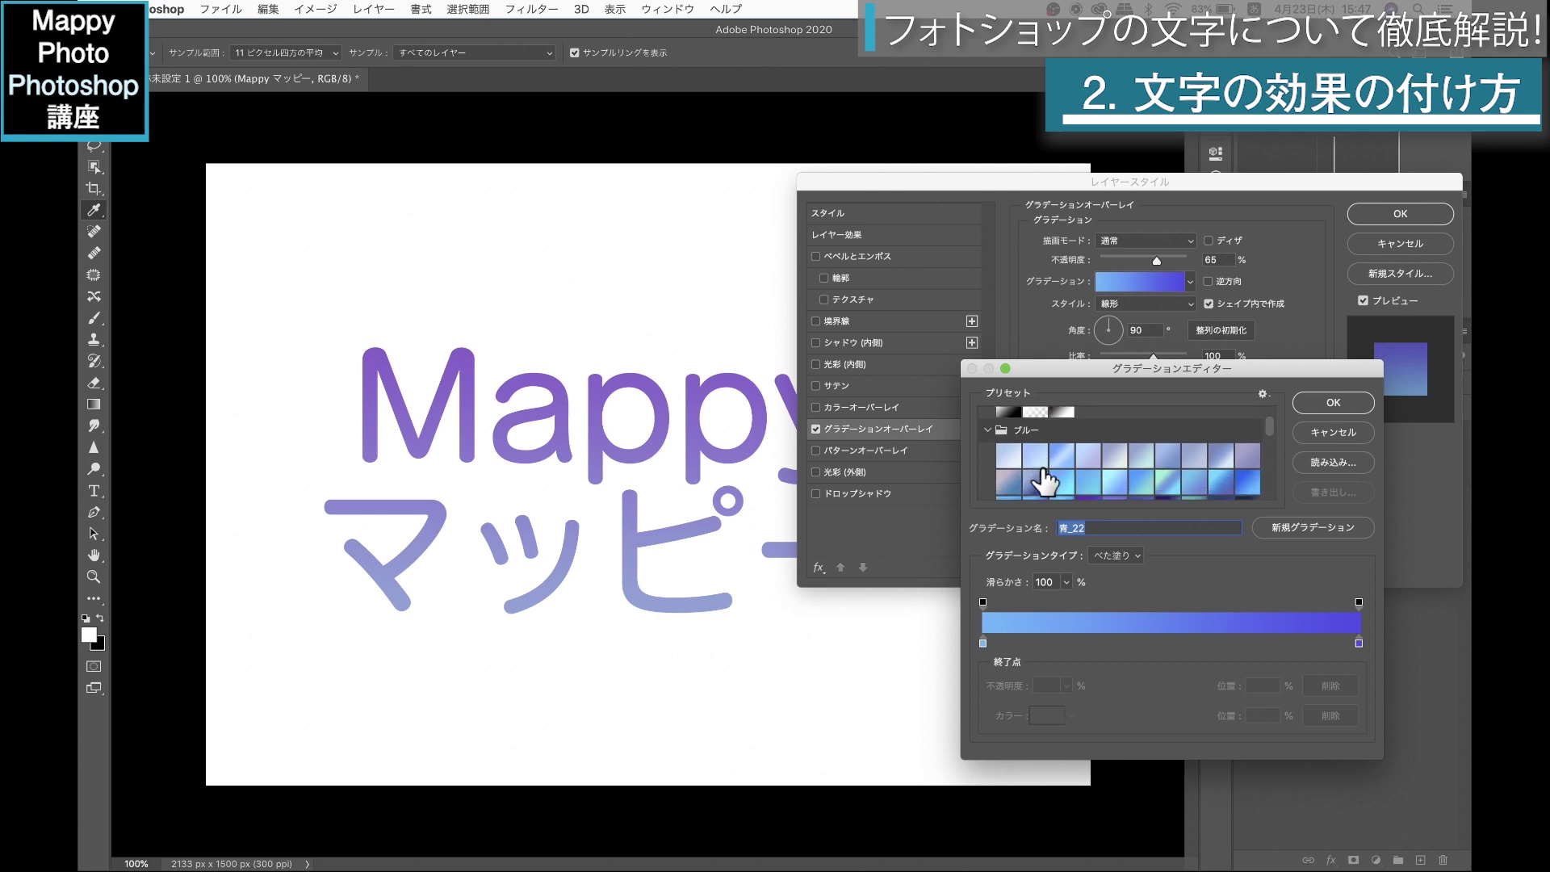
pyautogui.click(1060, 461)
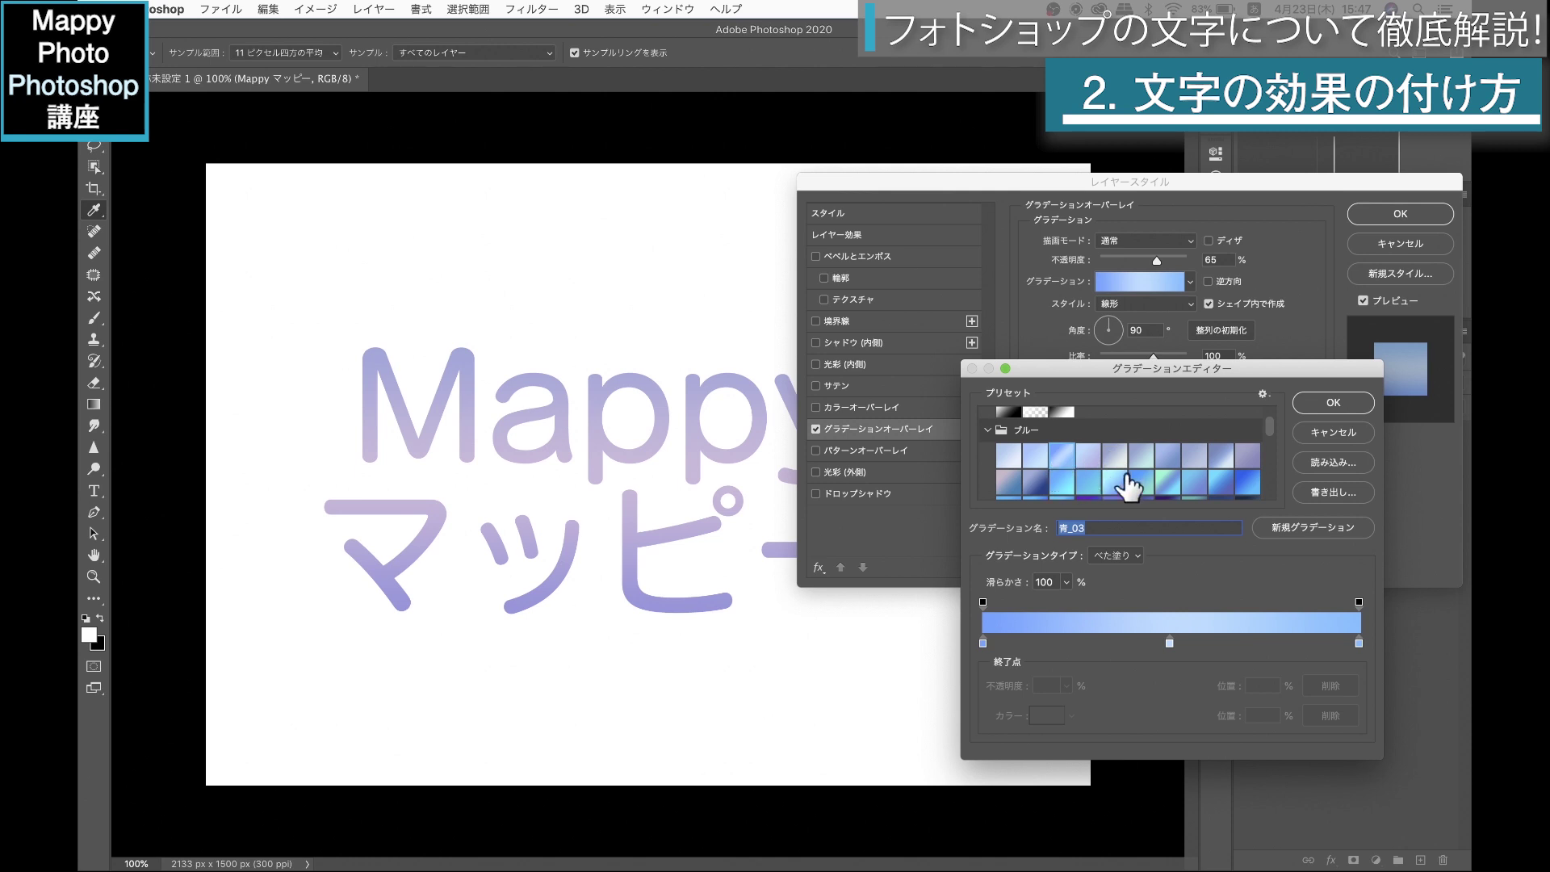
# Step: Switch the gradient to a purple-blue preset, then a pink-magenta Red preset
pyautogui.scroll(-3, 1129, 487)
pyautogui.click(1087, 452)
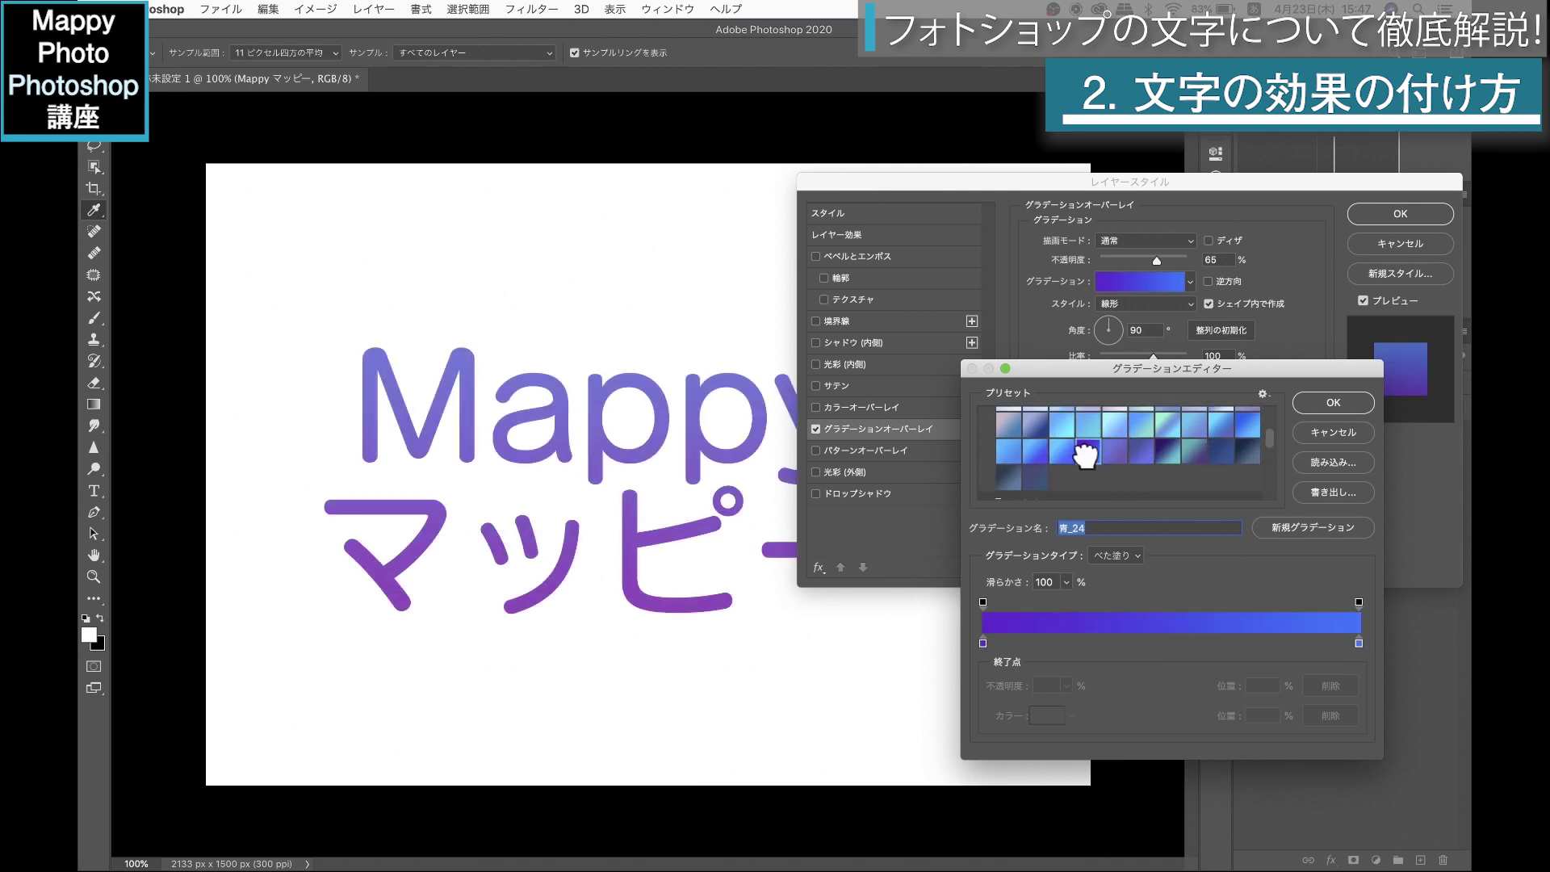
pyautogui.scroll(5, 1082, 450)
pyautogui.click(994, 425)
pyautogui.doubleClick(1029, 452)
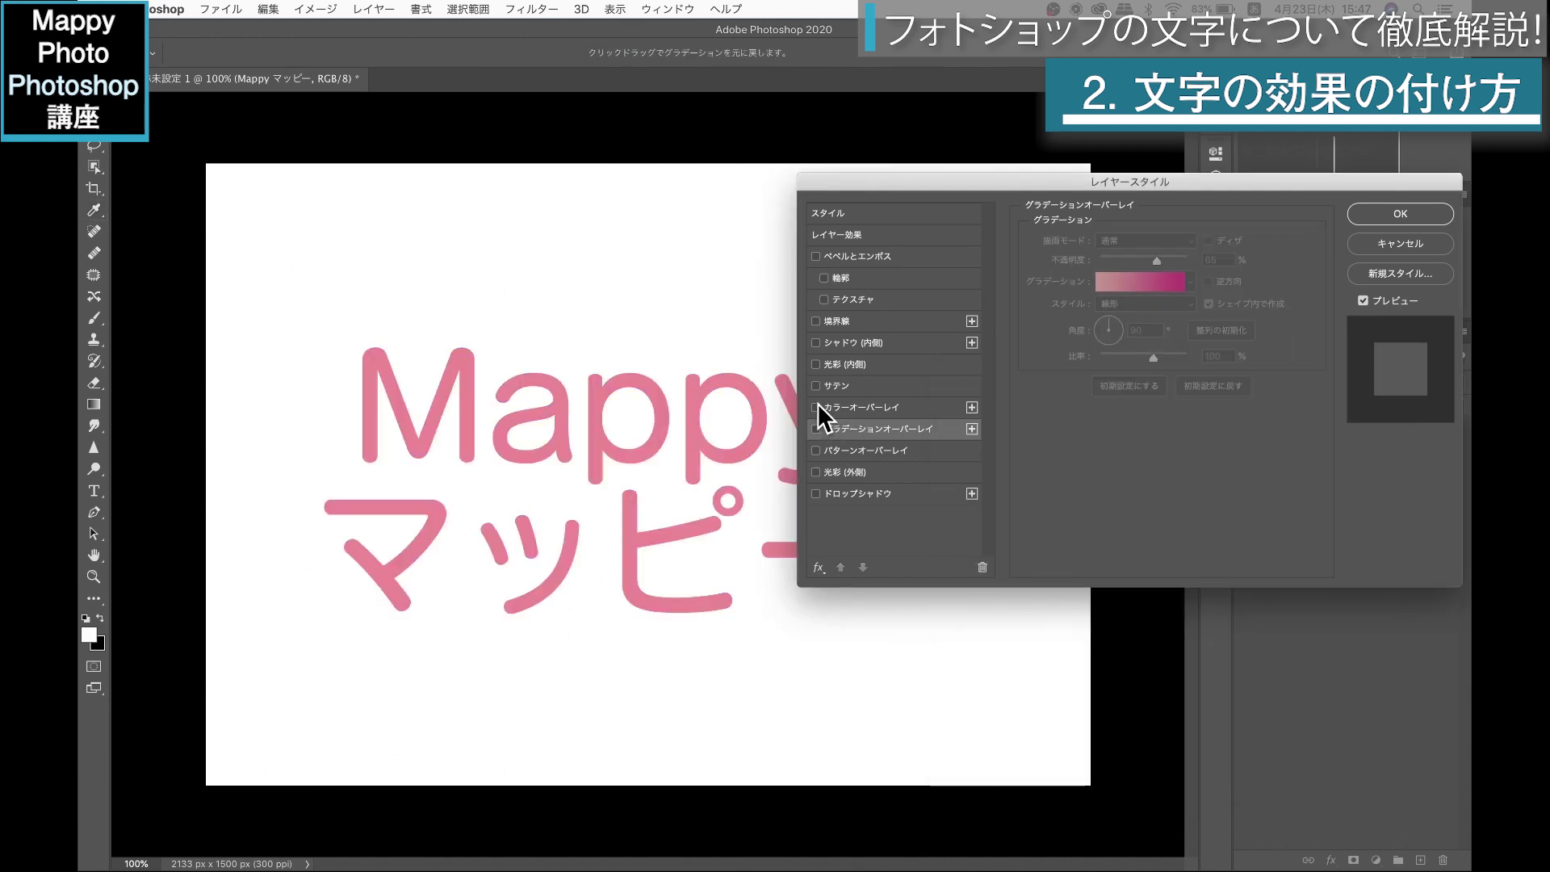
# Step: Turn off the gradient and add a Color Overlay, trying pink then white
pyautogui.click(815, 407)
pyautogui.click(839, 408)
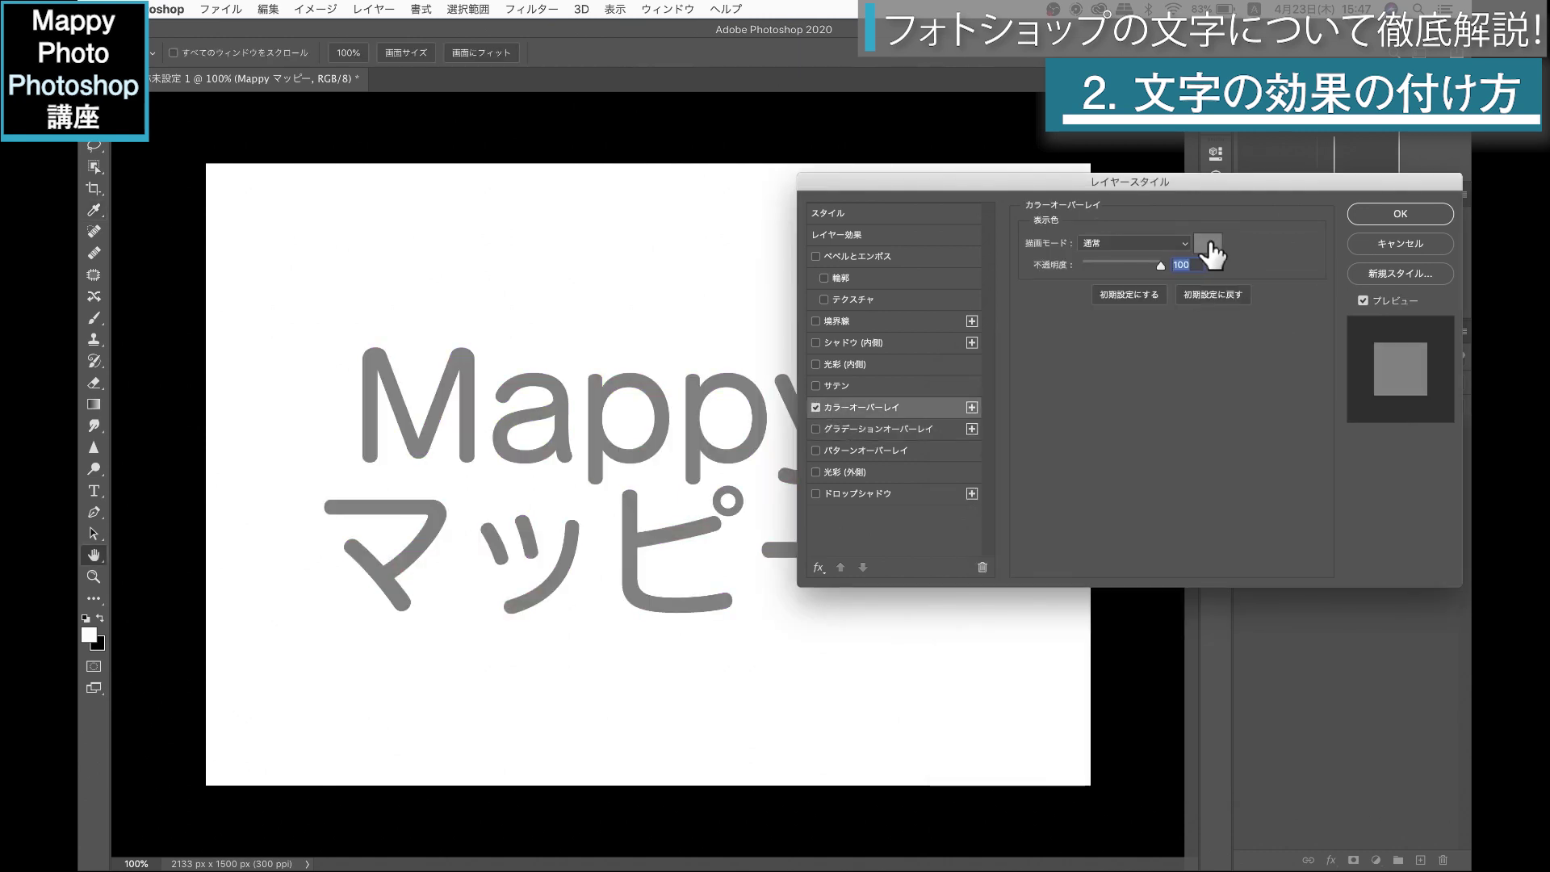
pyautogui.click(1208, 242)
pyautogui.click(937, 301)
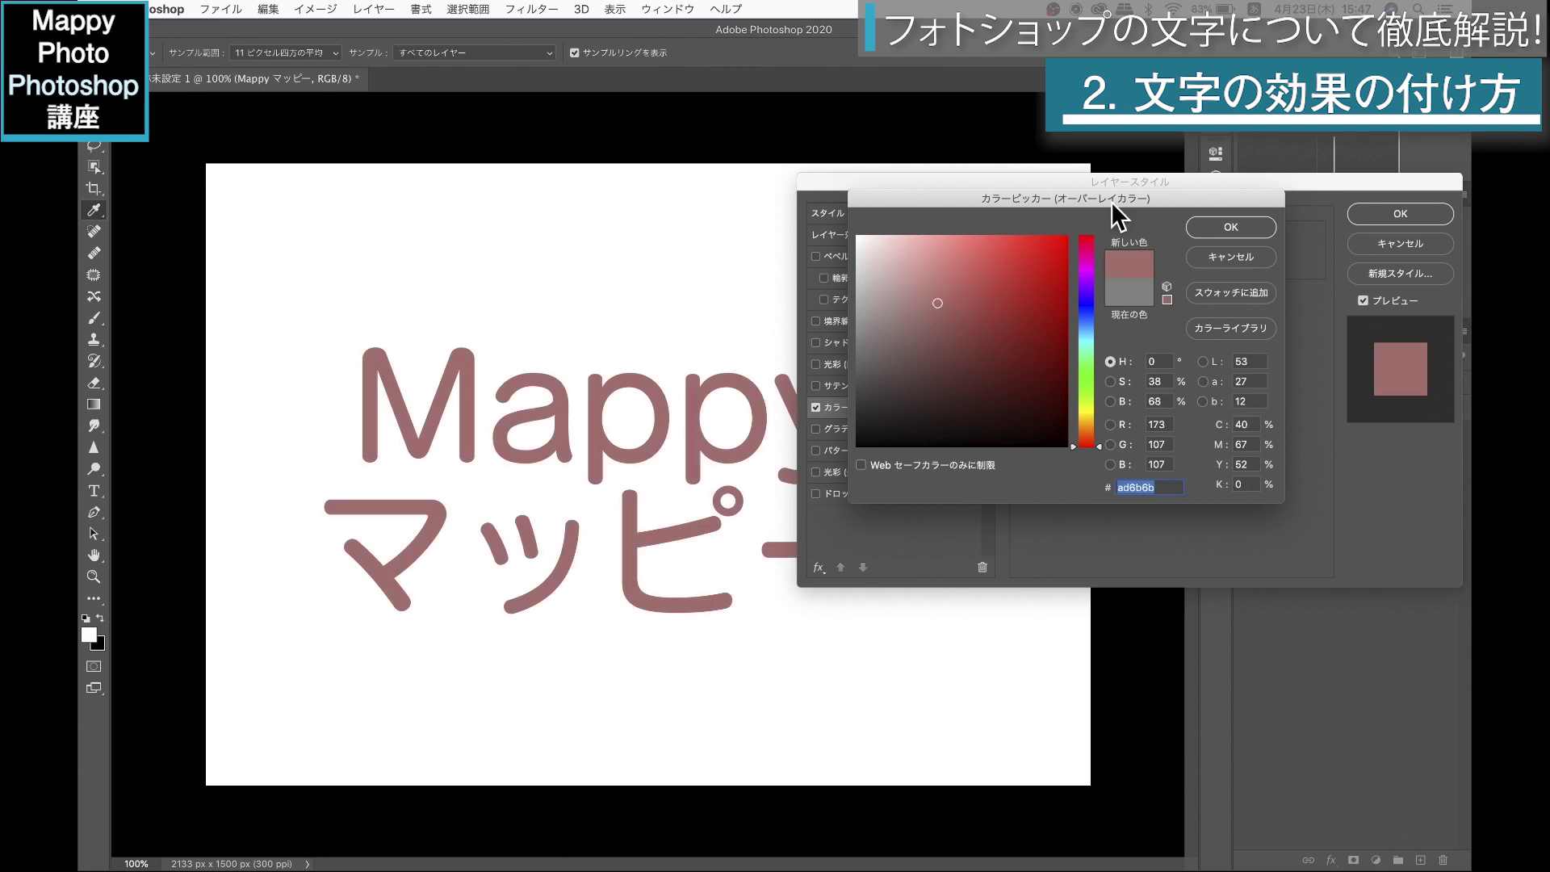
pyautogui.click(1231, 227)
pyautogui.click(1150, 295)
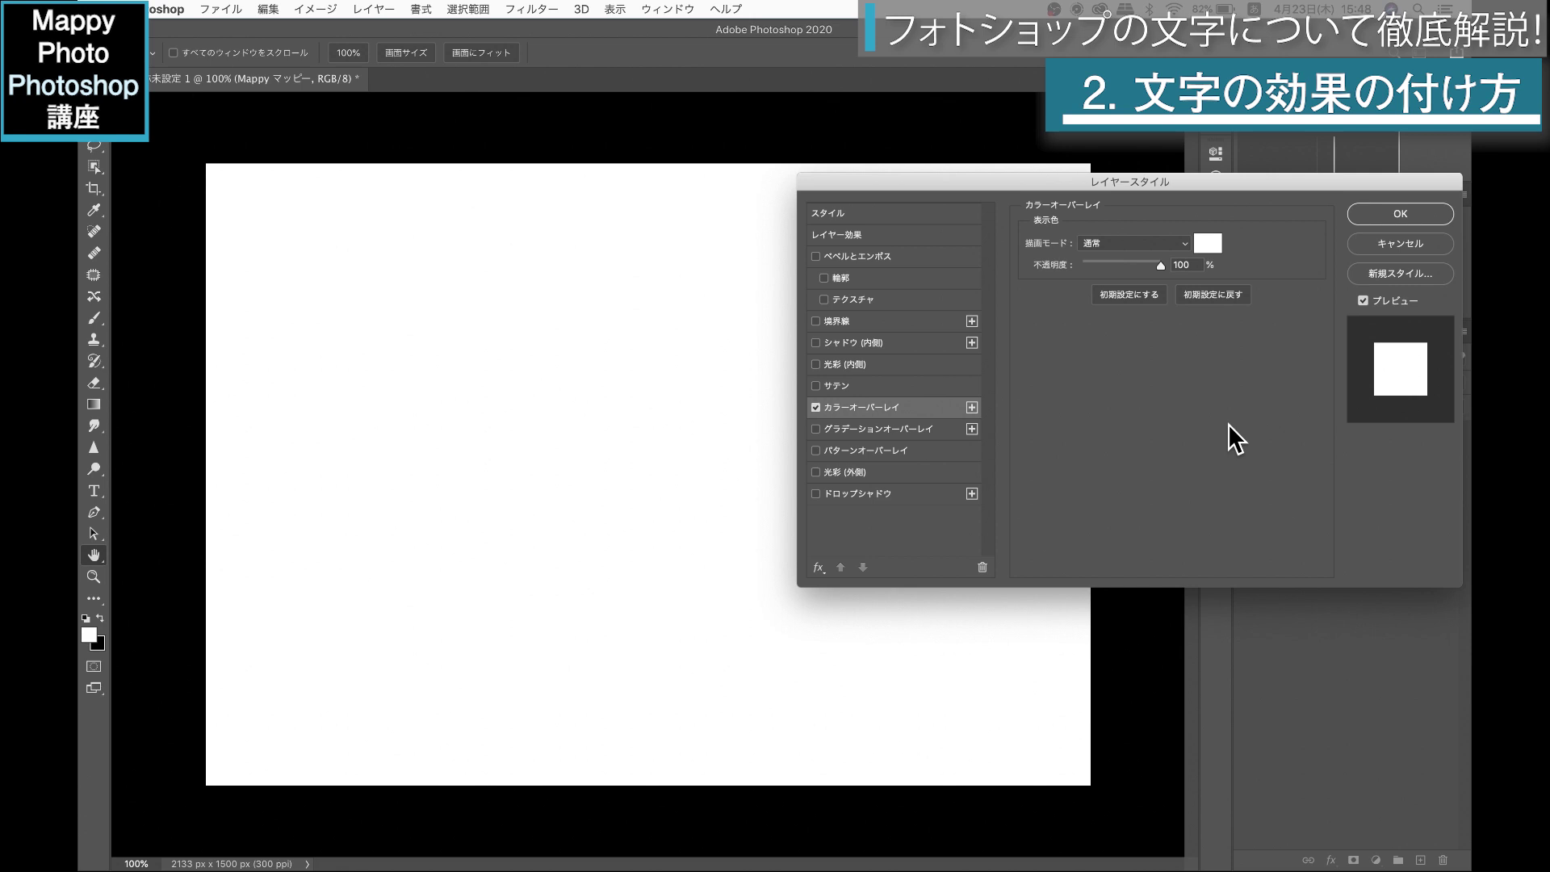
# Step: Lower the white overlay to 49% opacity, then drop it for a Satin effect
pyautogui.moveTo(1158, 264); pyautogui.dragTo(1121, 263)
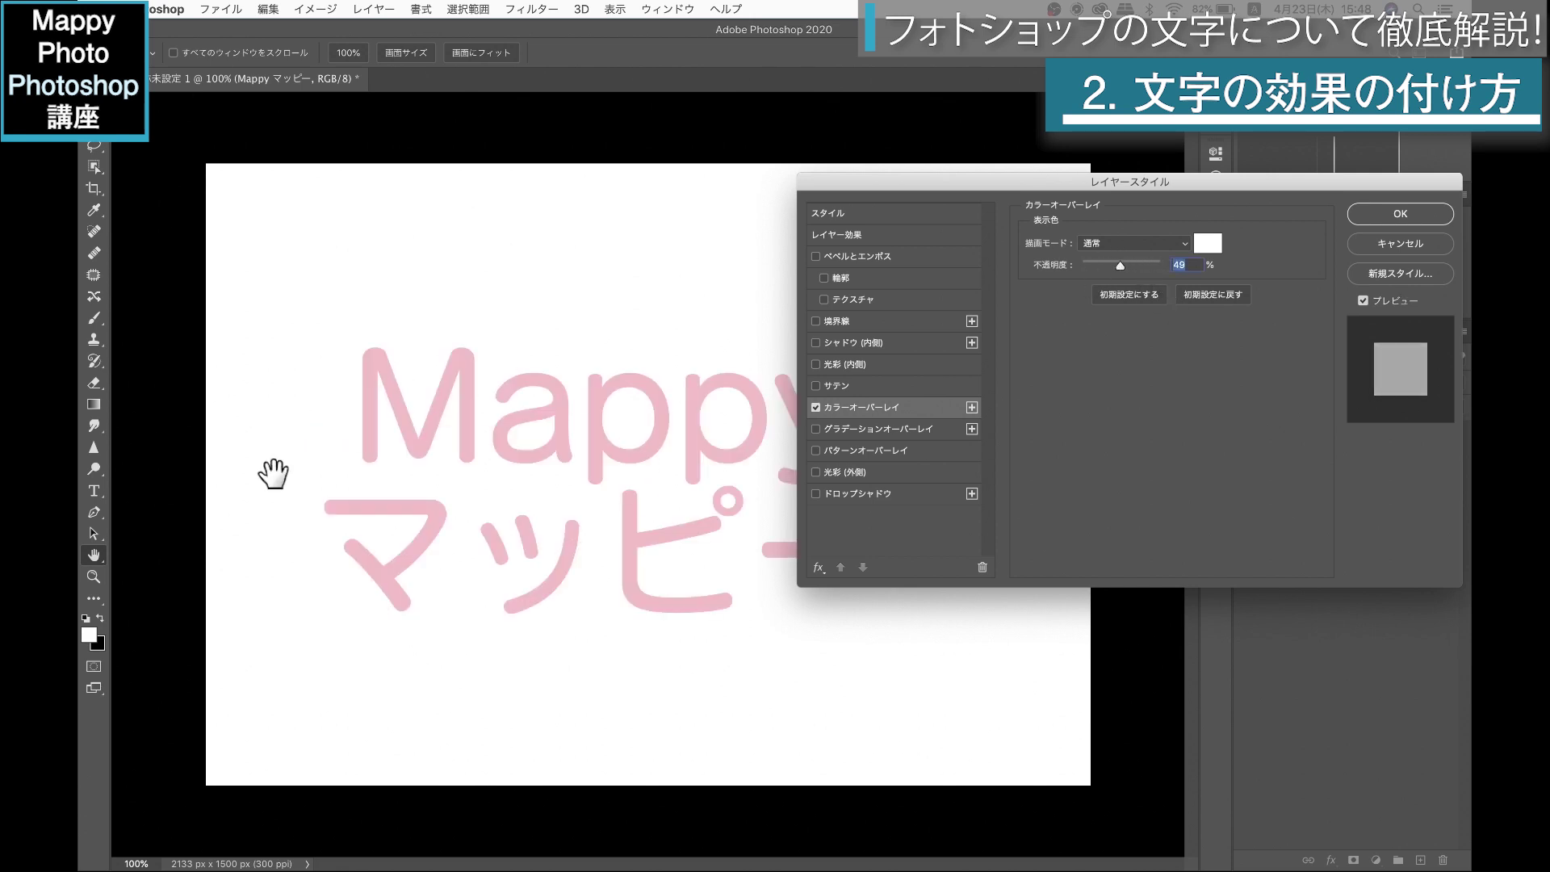
pyautogui.click(816, 407)
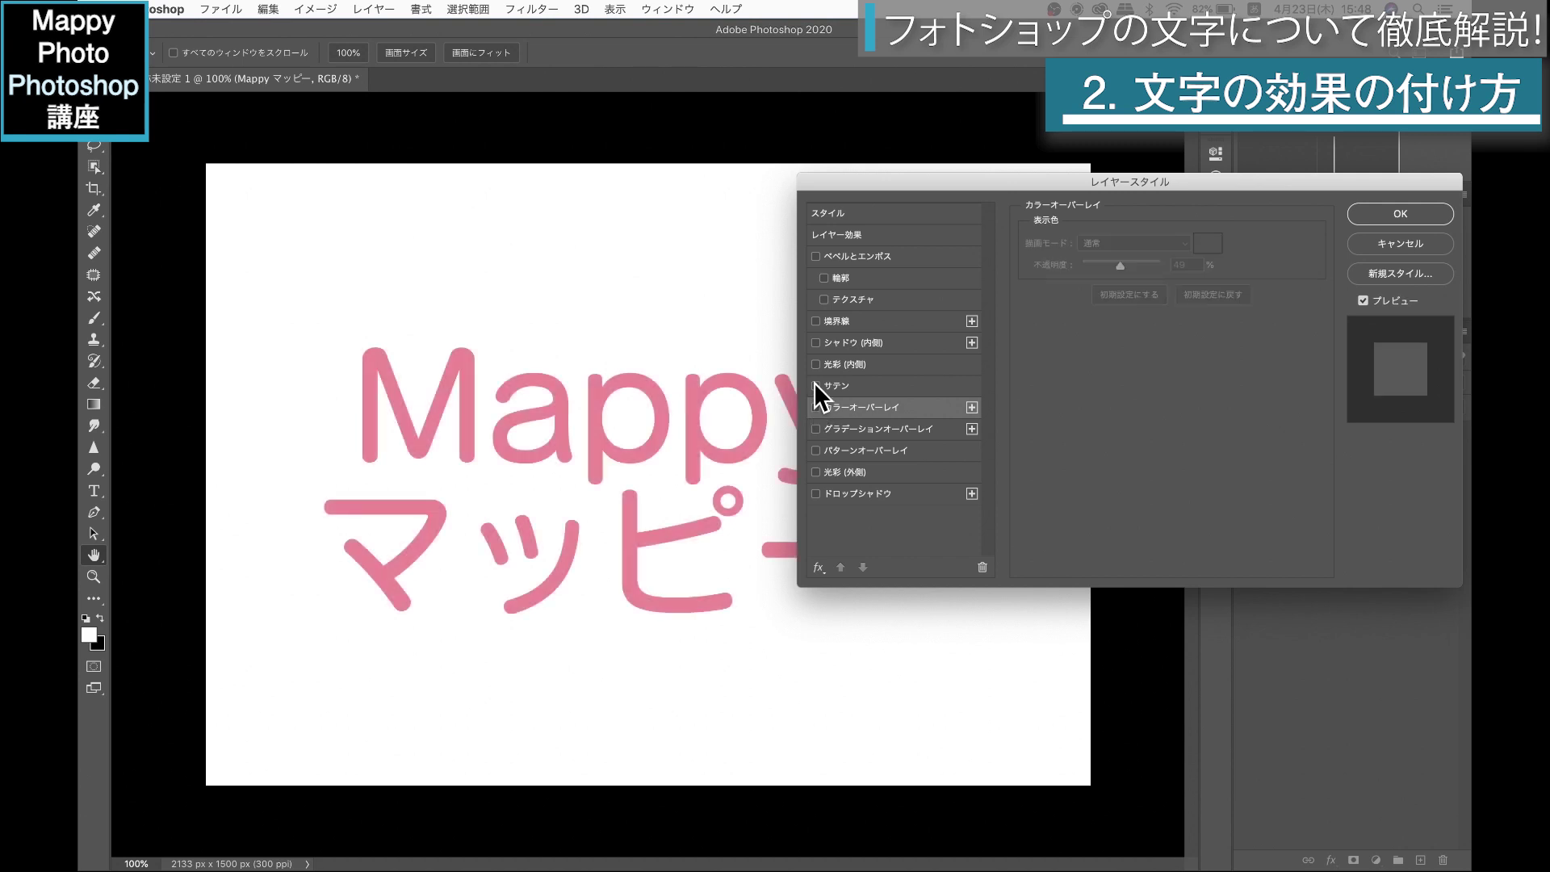
pyautogui.click(844, 385)
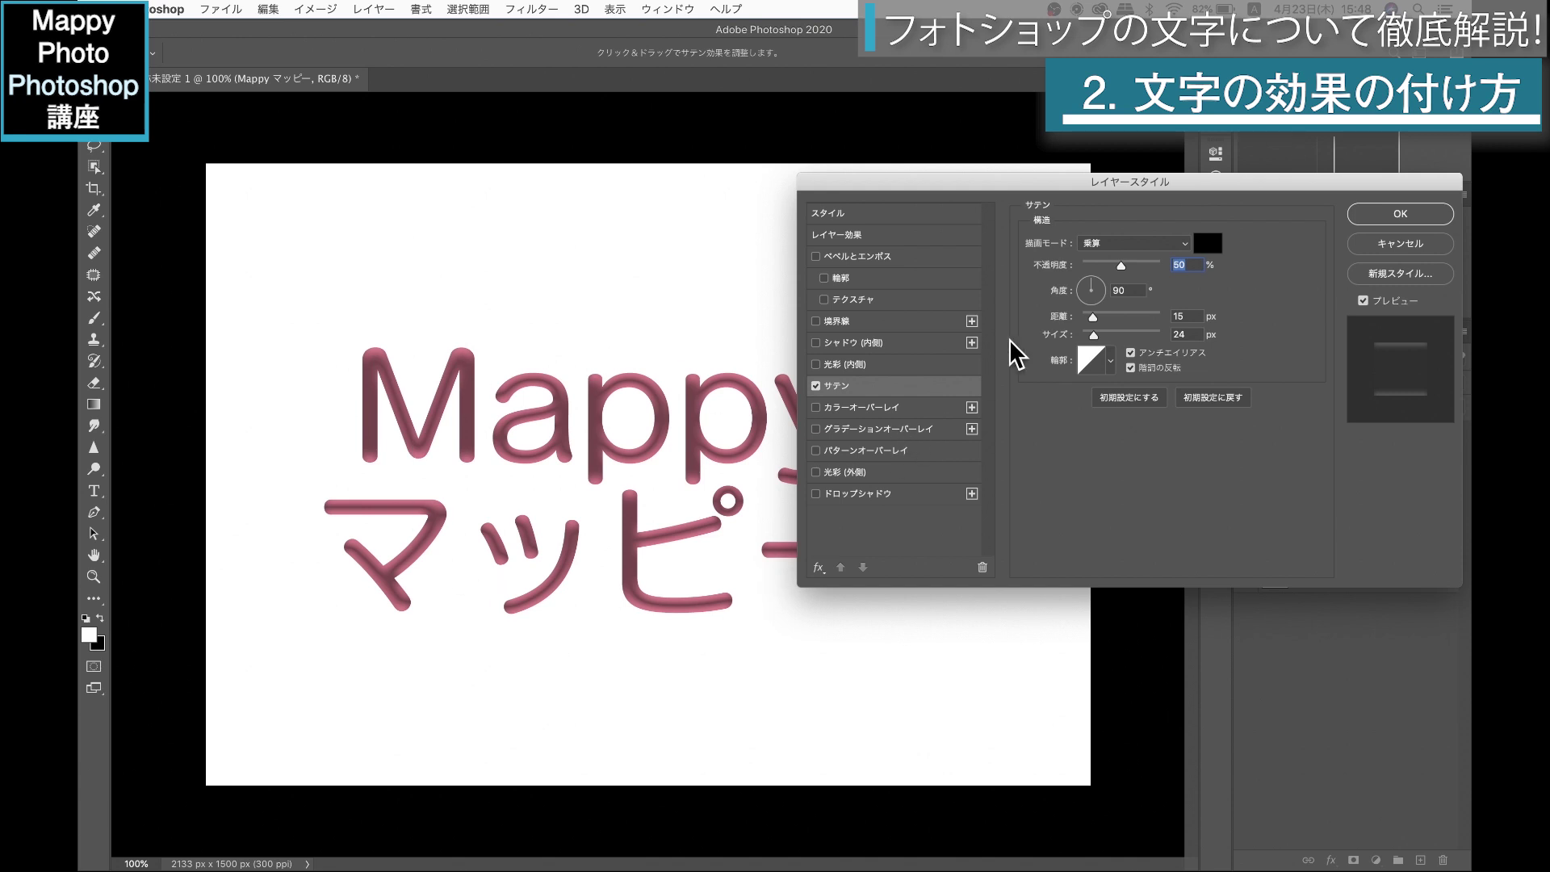
# Step: Enlarge the satin to 70 px with a light pink colour, then disable satin
pyautogui.moveTo(1094, 334); pyautogui.dragTo(1107, 334)
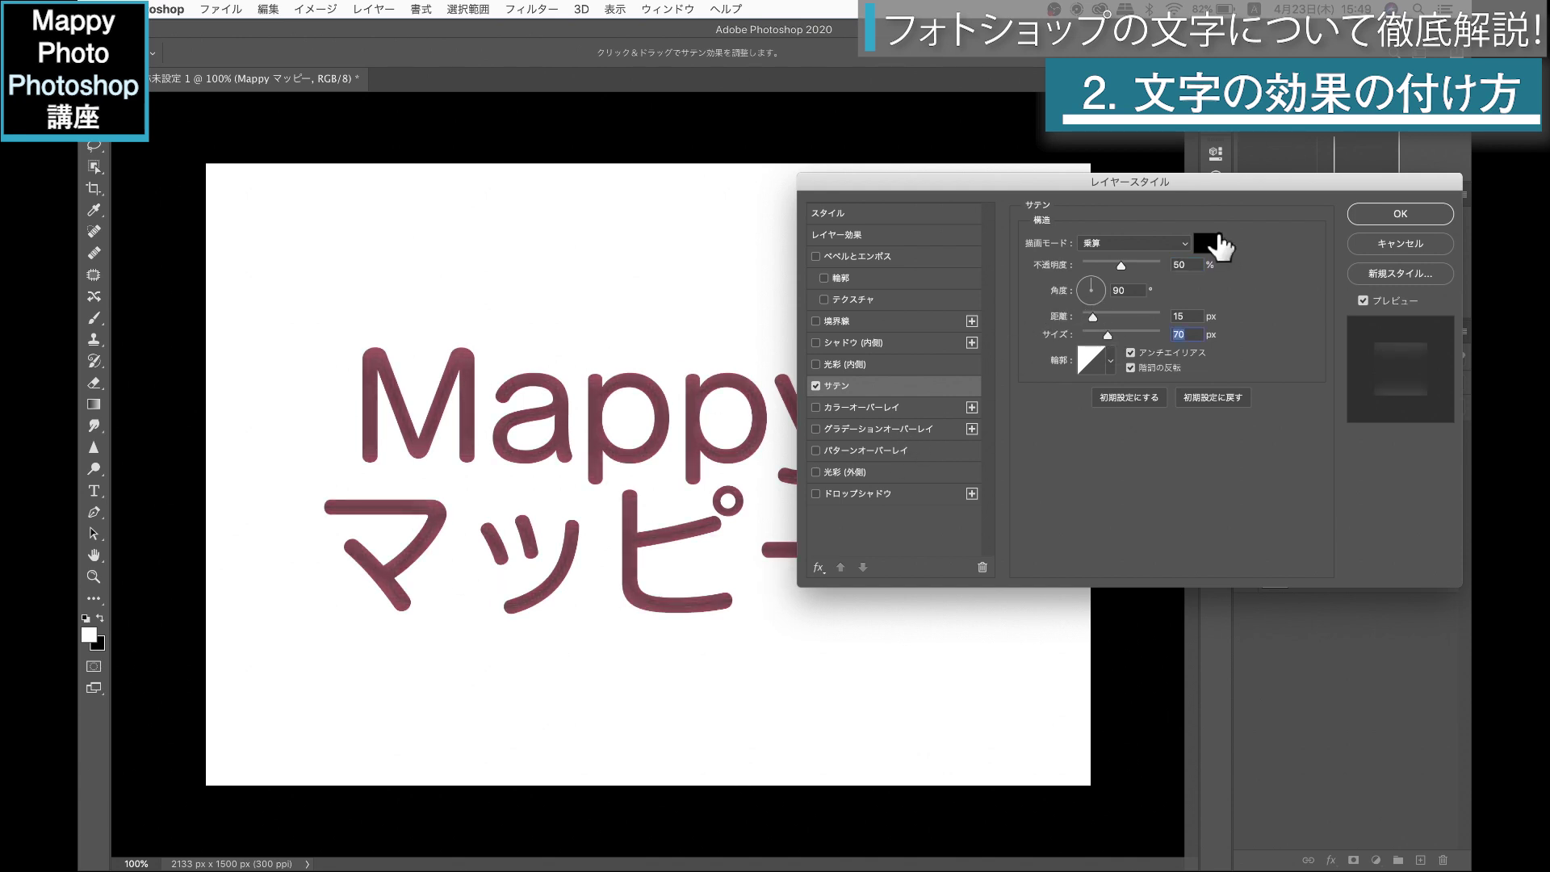
pyautogui.click(1203, 242)
pyautogui.click(894, 281)
pyautogui.click(1192, 235)
pyautogui.click(815, 385)
# Step: Preview a Normal, 100% opacity, dark red (4f1414) inner glow at 24 px, then disable it
pyautogui.click(842, 364)
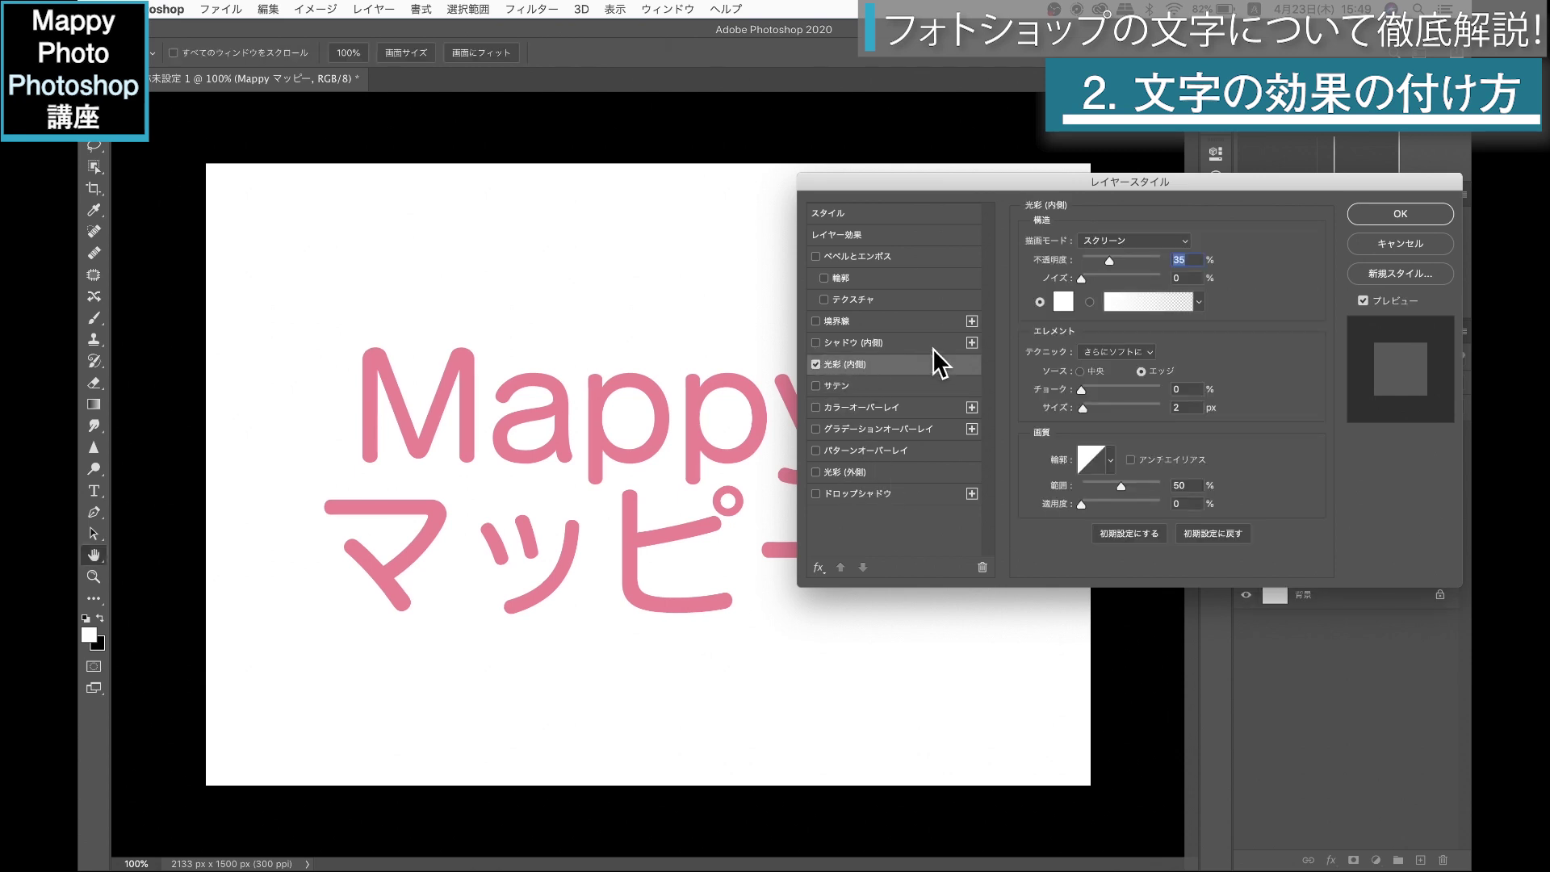
pyautogui.write('100')
pyautogui.press('Tab')
pyautogui.click(1150, 239)
pyautogui.click(1082, 134)
pyautogui.click(1063, 301)
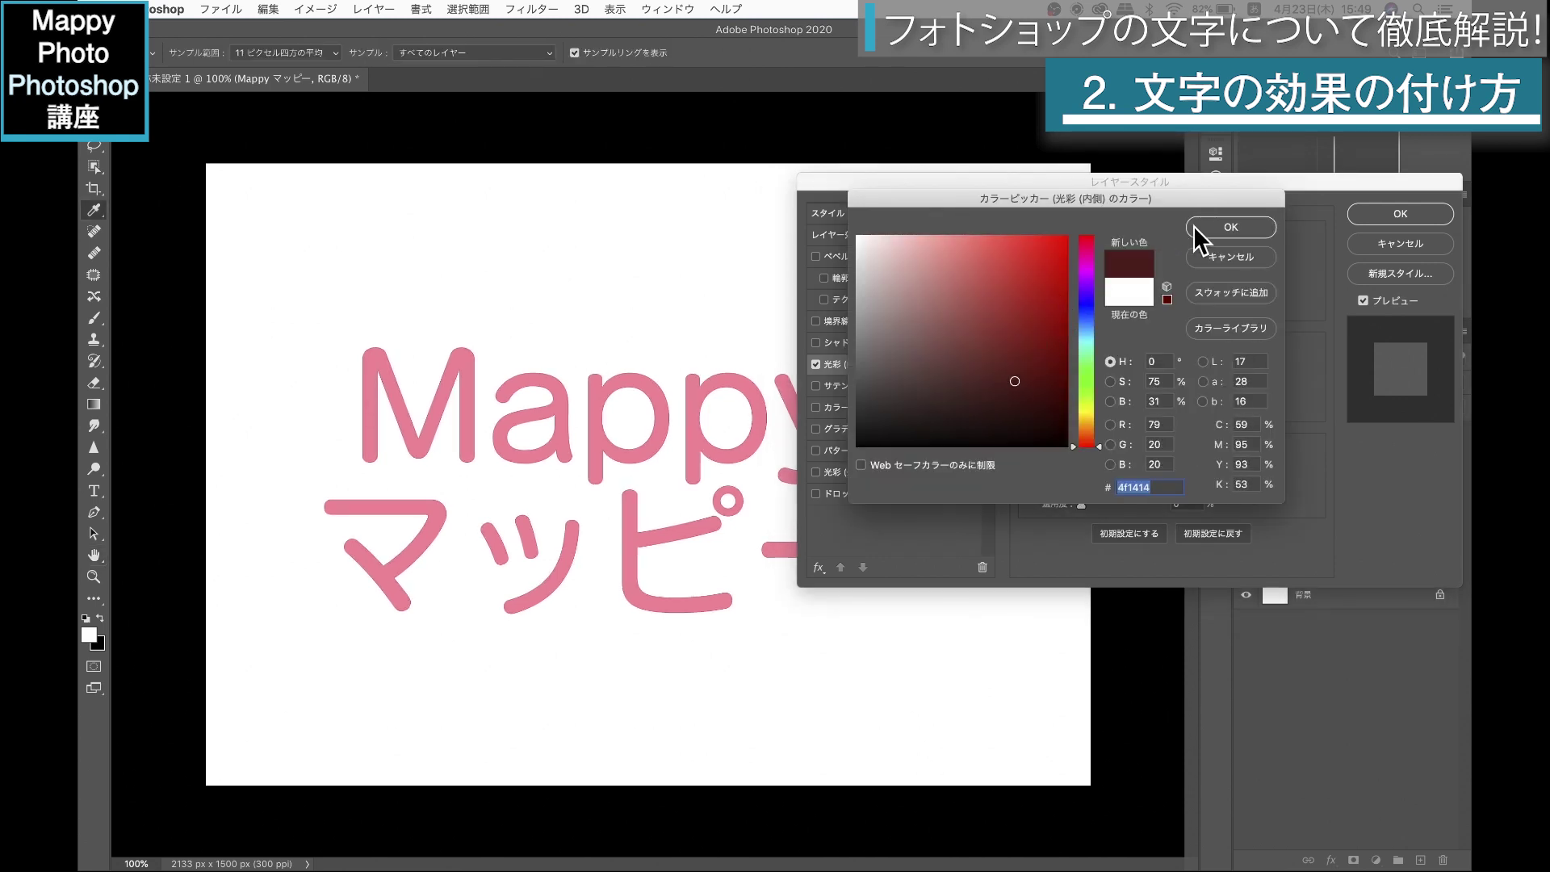
pyautogui.click(1228, 228)
pyautogui.moveTo(1096, 408); pyautogui.dragTo(1094, 408)
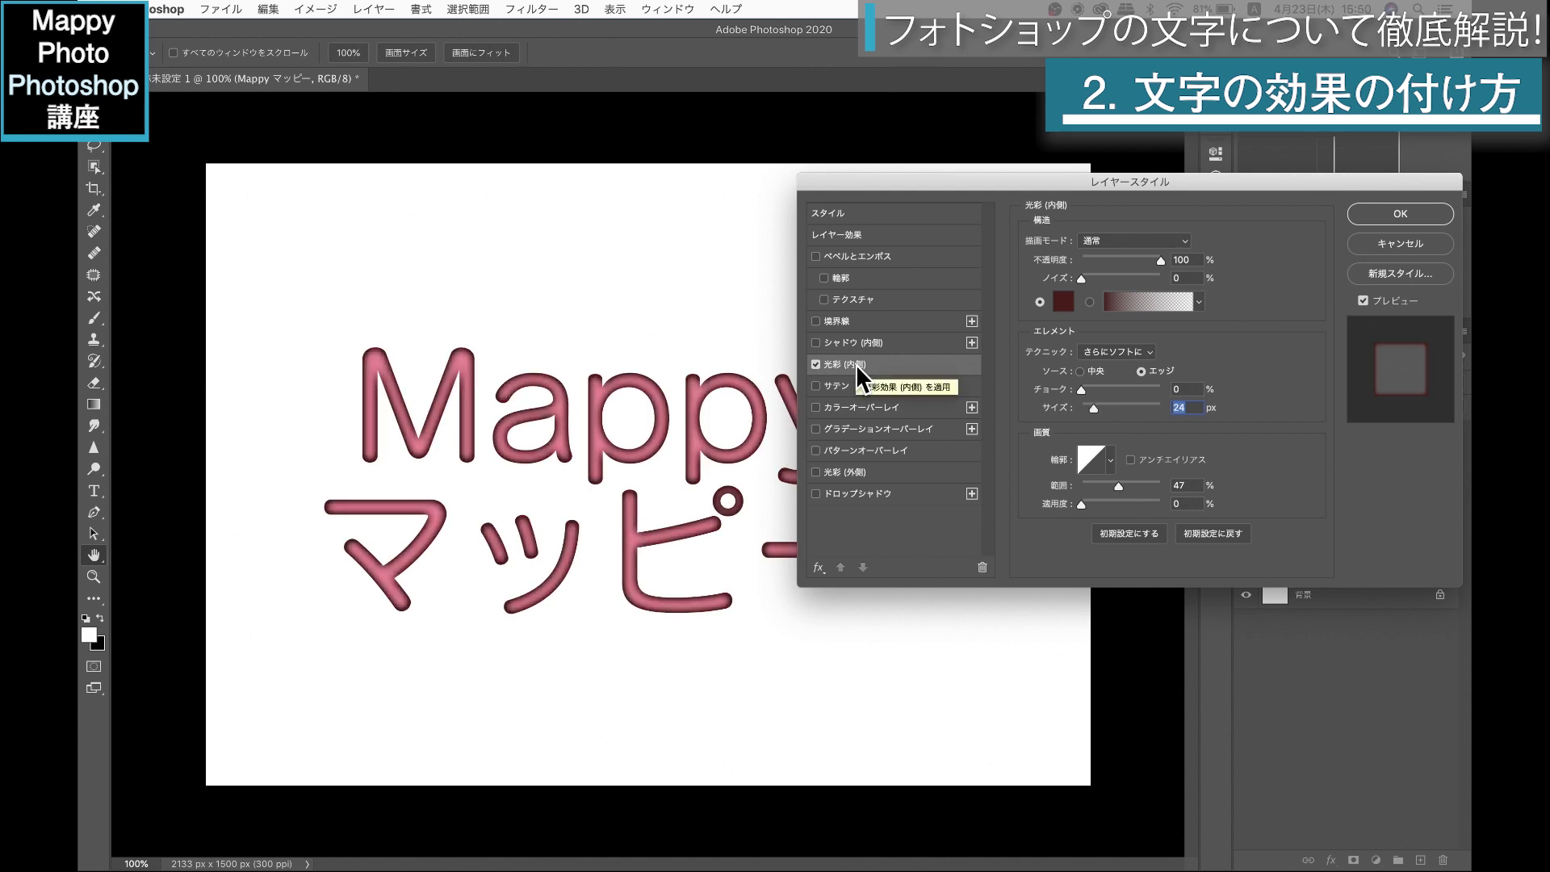
pyautogui.click(816, 365)
# Step: Try an inner shadow, then replace it with a 4 px black stroke outline
pyautogui.click(816, 343)
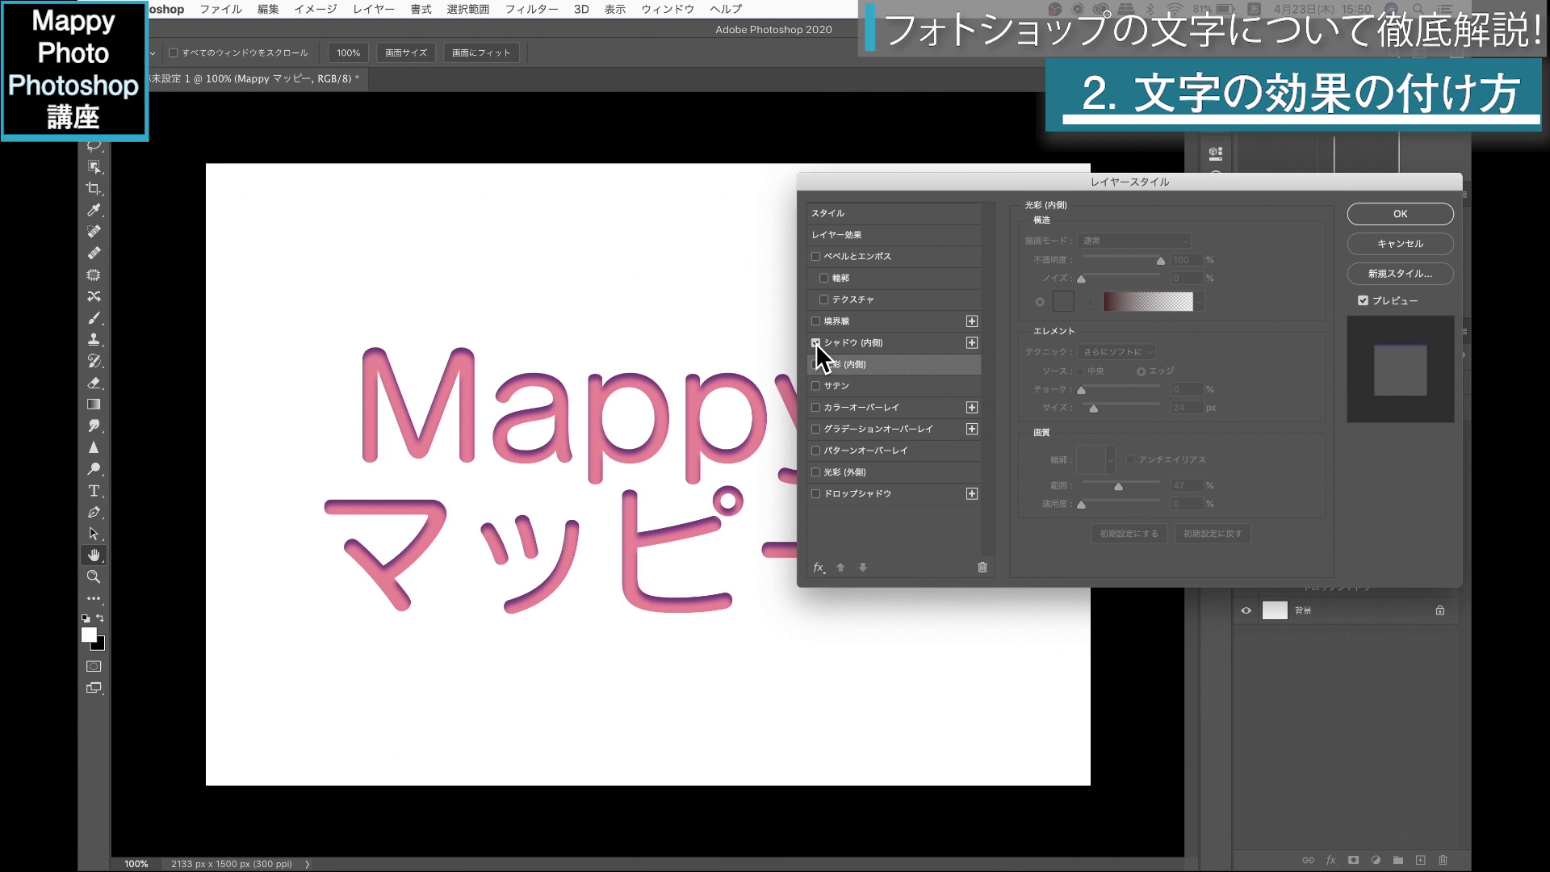
pyautogui.click(832, 346)
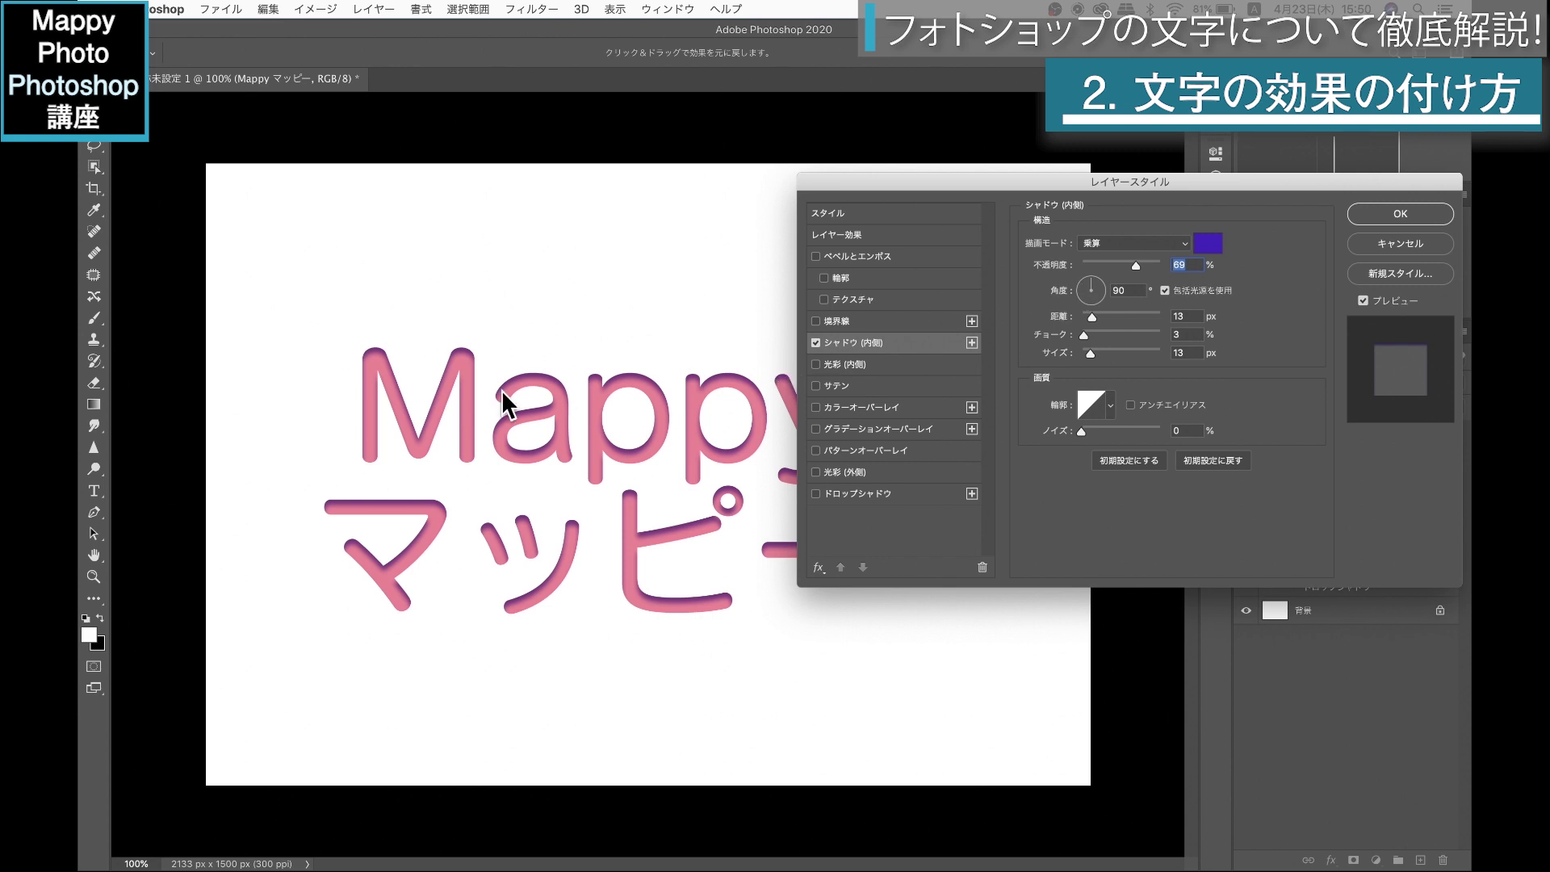
pyautogui.click(815, 342)
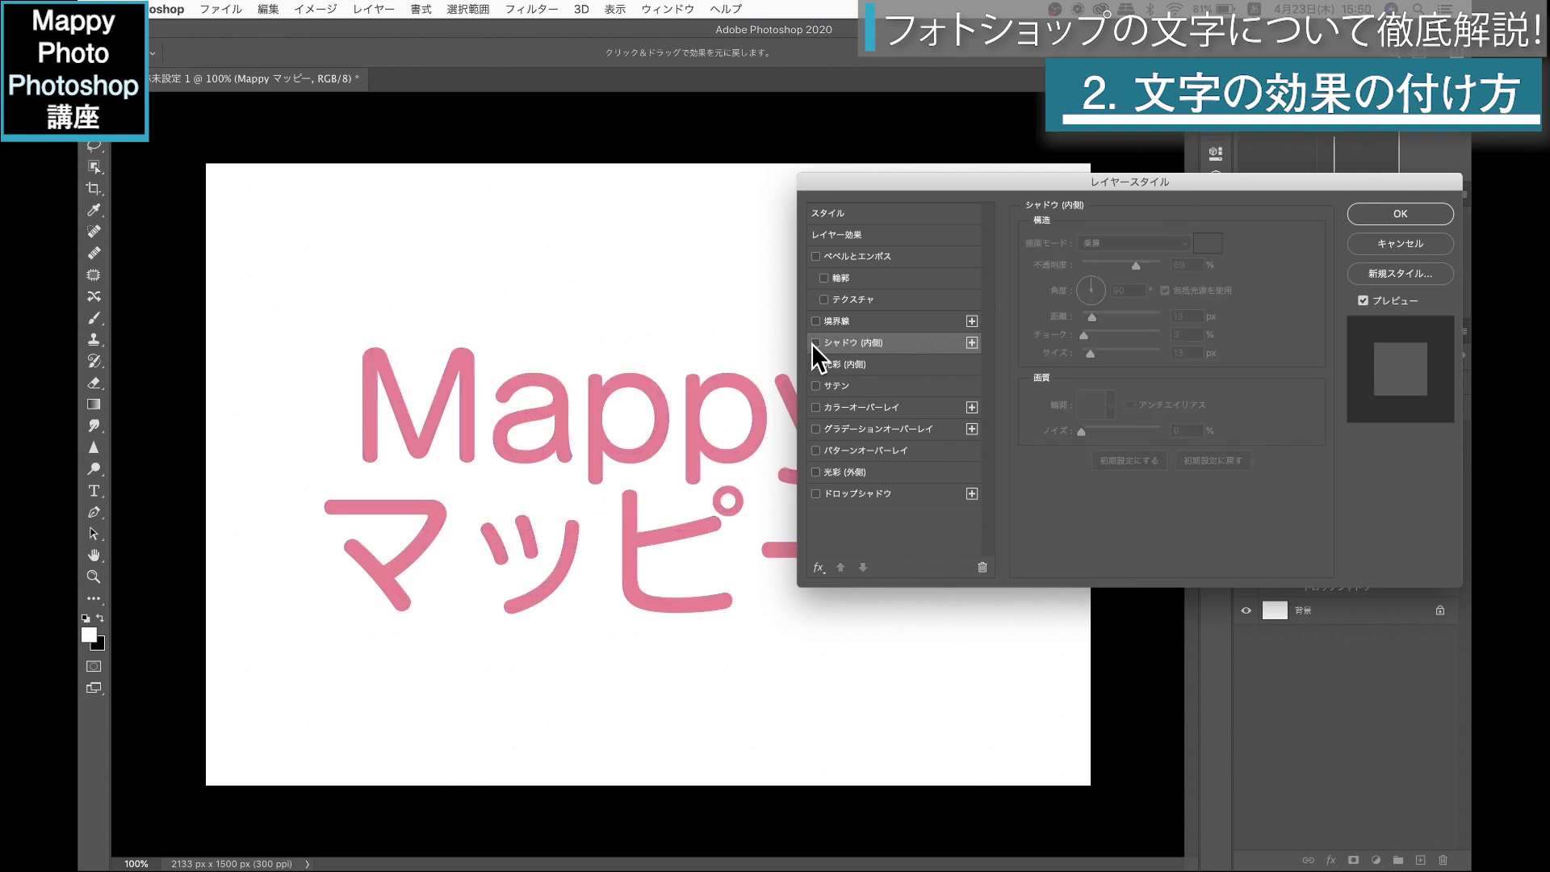
pyautogui.click(815, 321)
pyautogui.click(835, 321)
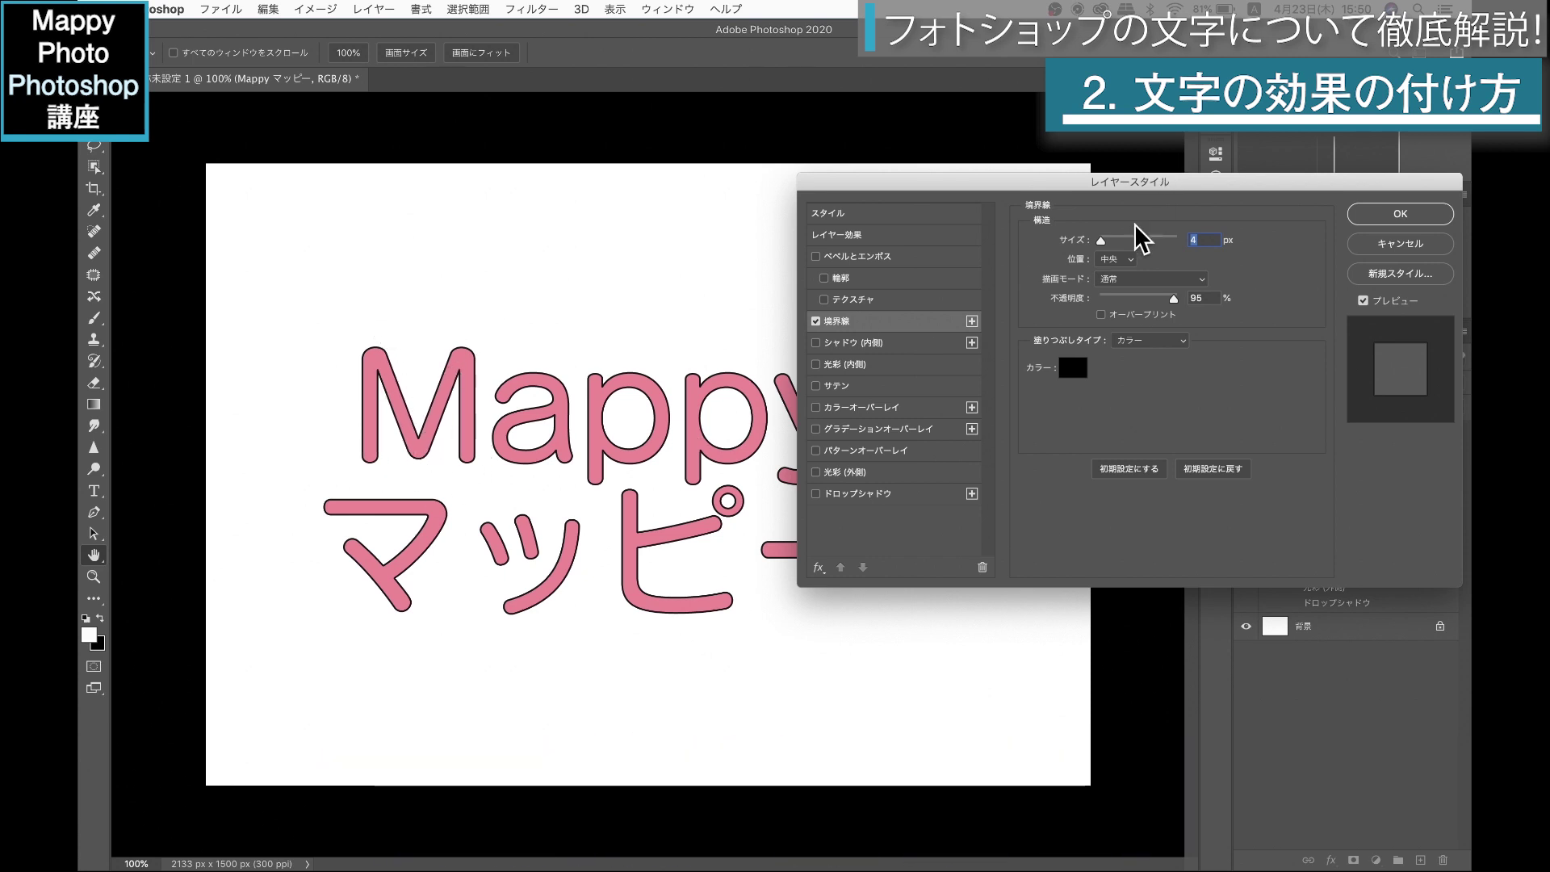
# Step: Thicken the stroke to 5 px and set the bevel highlight opacity to 25%
pyautogui.moveTo(1096, 240); pyautogui.dragTo(1102, 240)
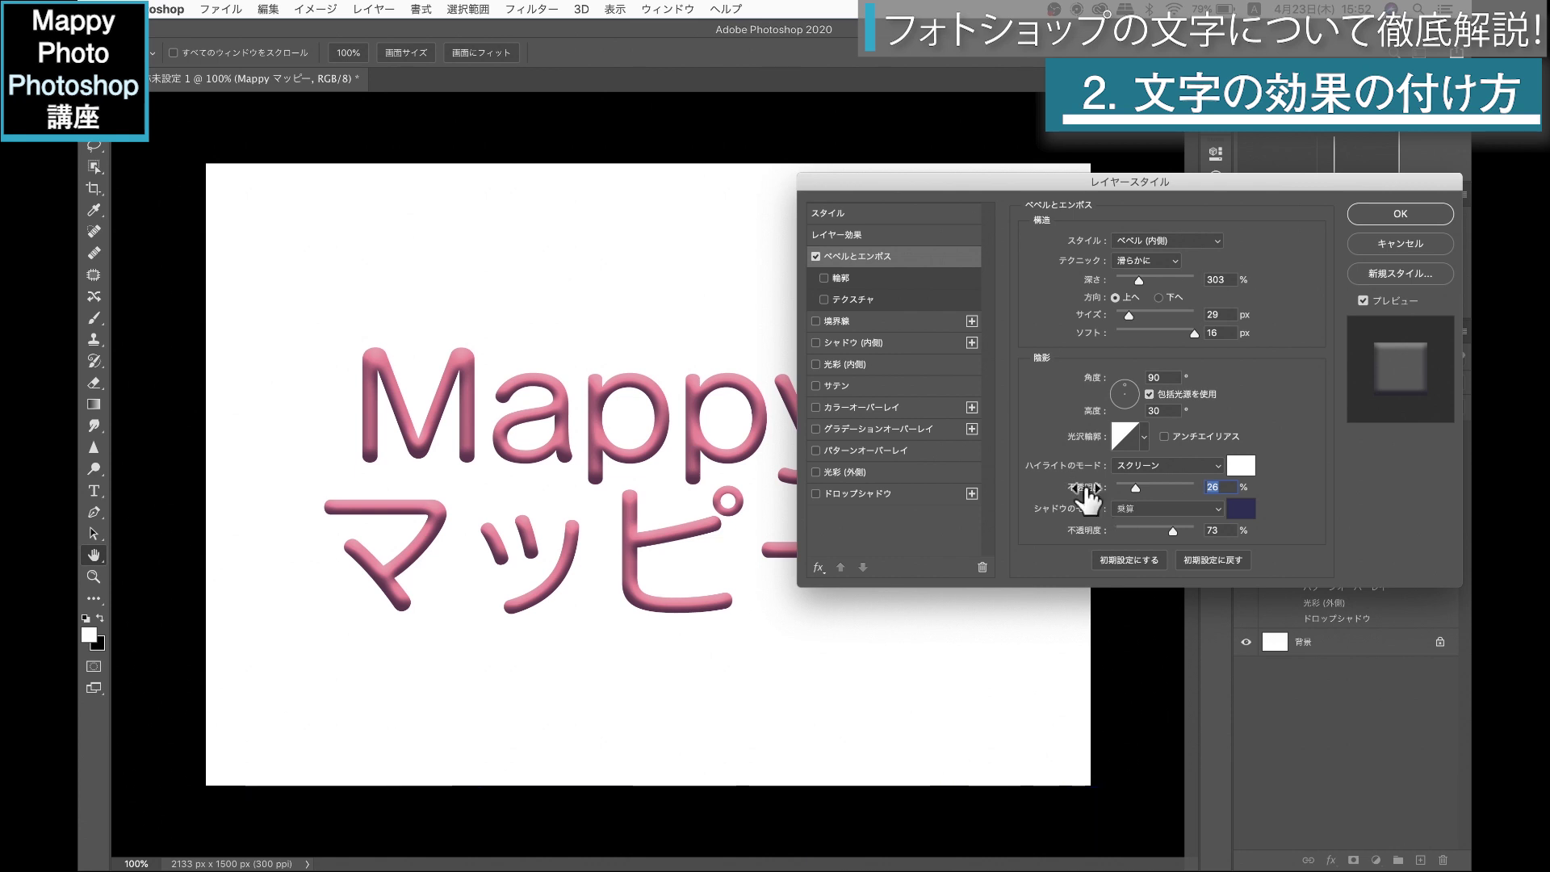
pyautogui.moveTo(1135, 483); pyautogui.dragTo(1135, 483)
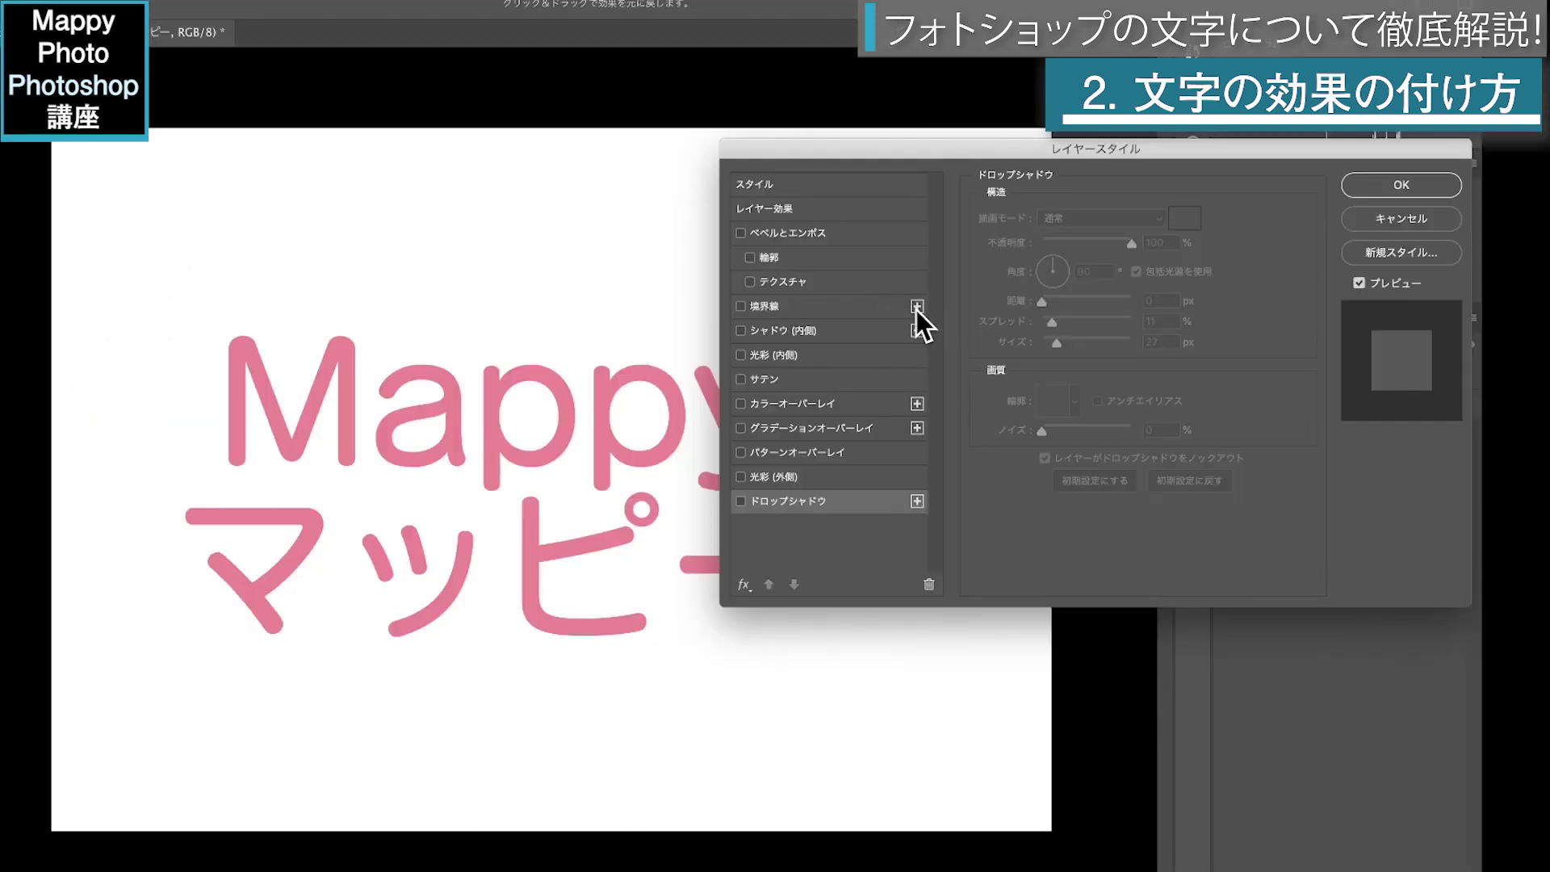
# Step: Add a second, thicker red (ef2020) stroke positioned outside the letters
pyautogui.click(918, 307)
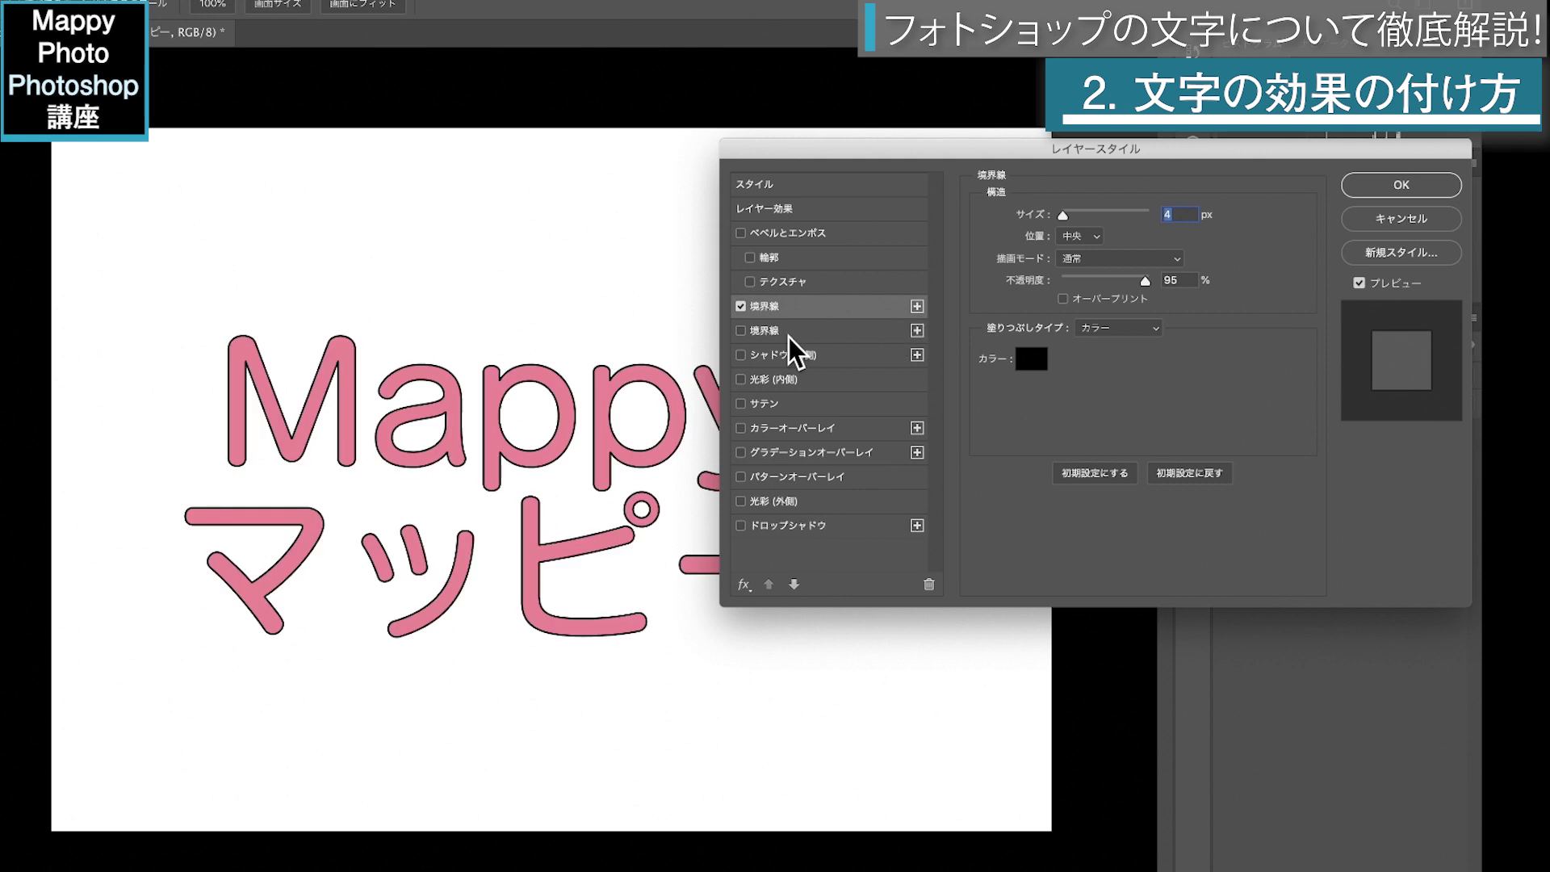
pyautogui.click(740, 331)
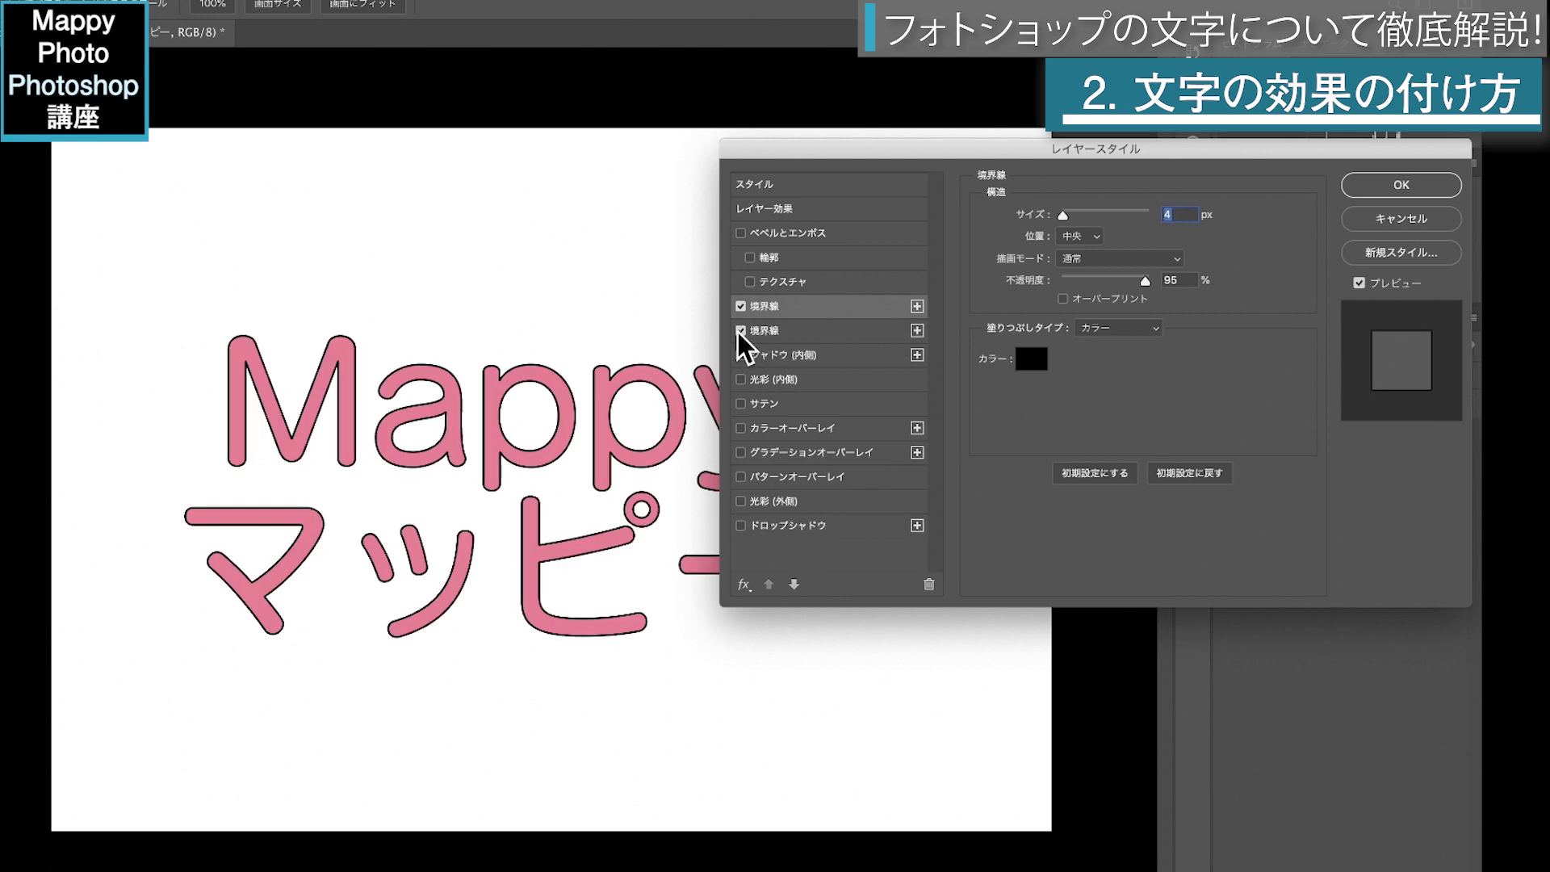
pyautogui.click(783, 331)
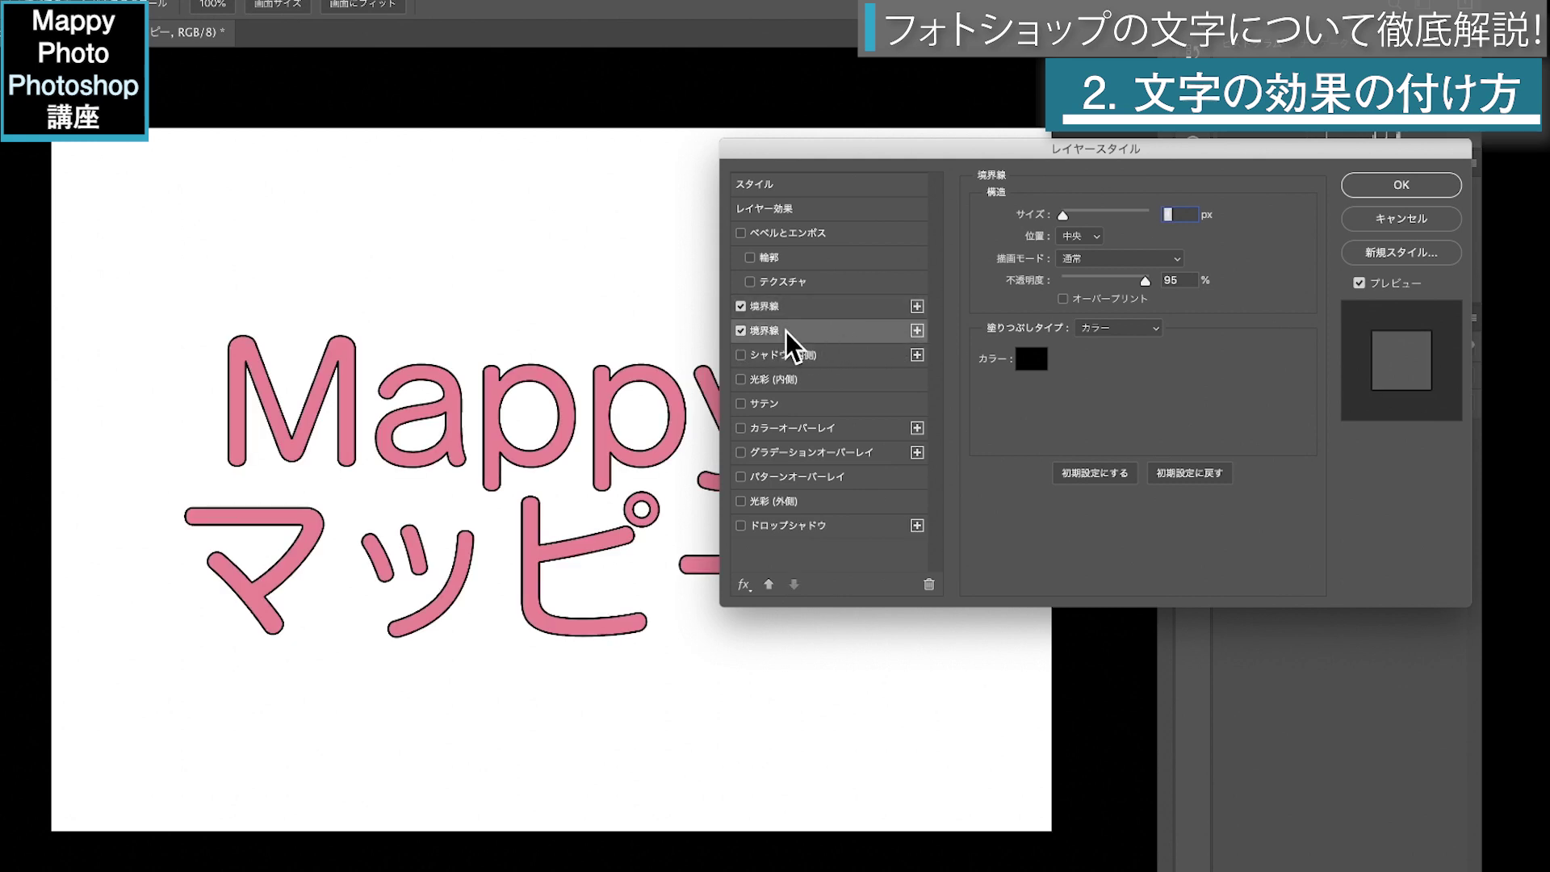
pyautogui.click(1095, 236)
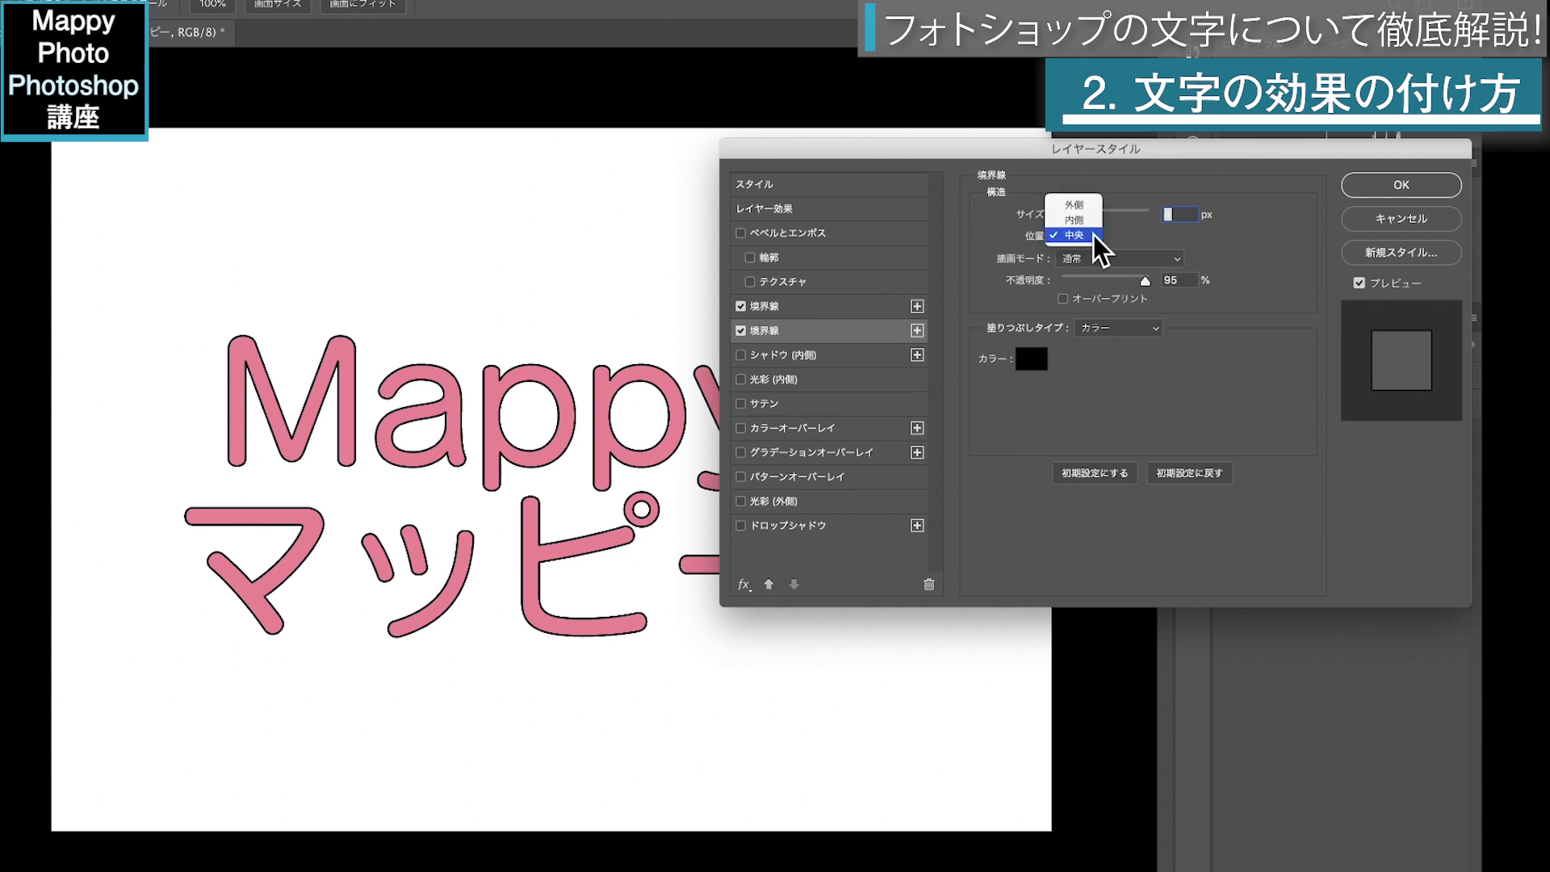
pyautogui.click(1073, 206)
pyautogui.moveTo(1062, 215); pyautogui.dragTo(1066, 215)
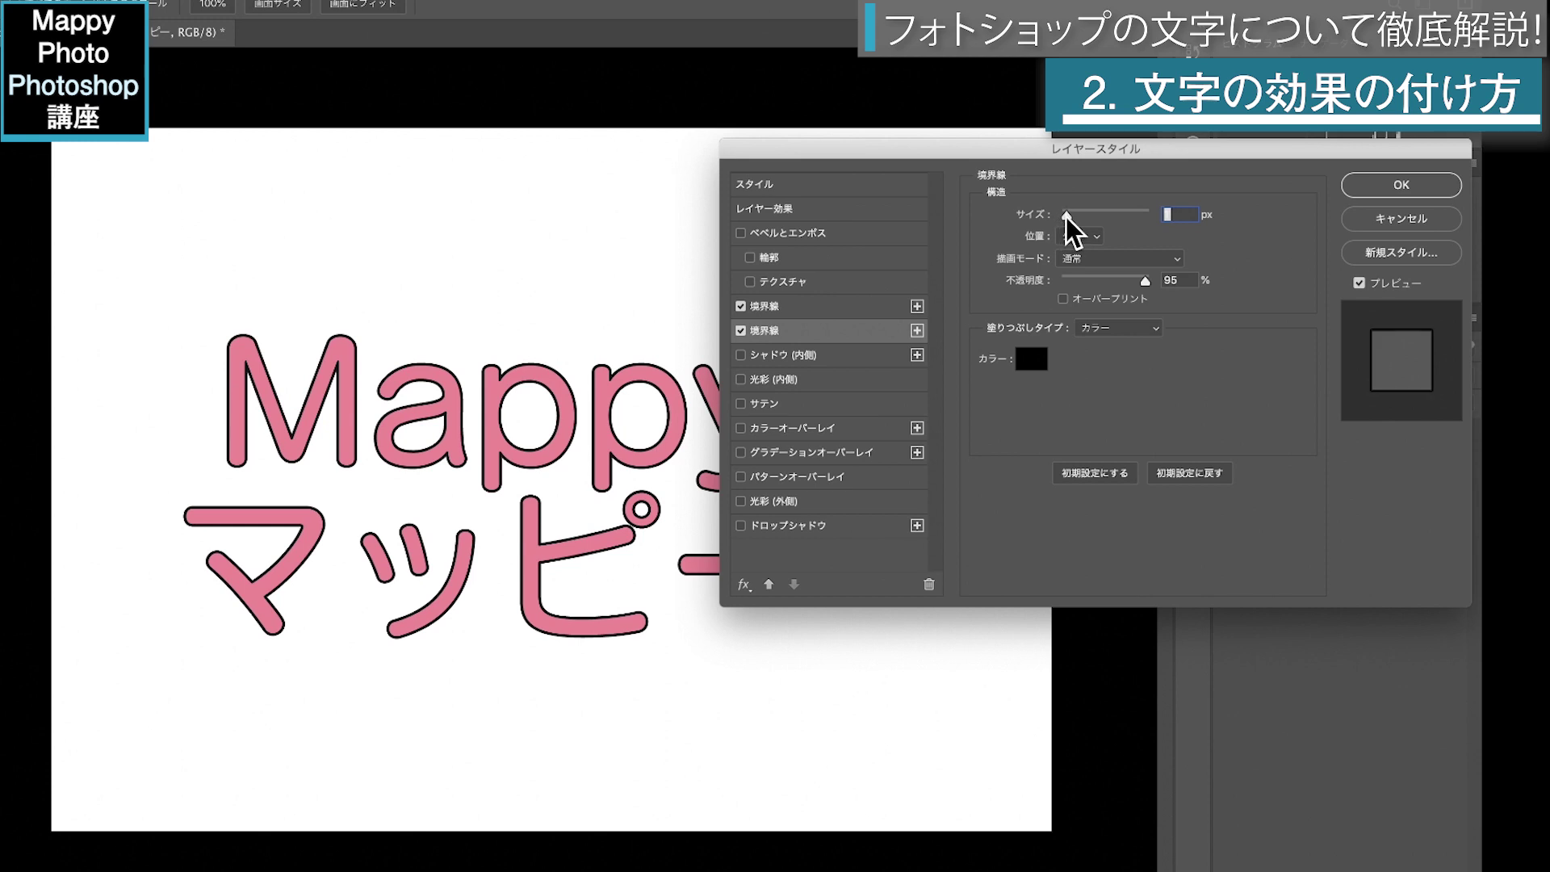
pyautogui.click(1031, 360)
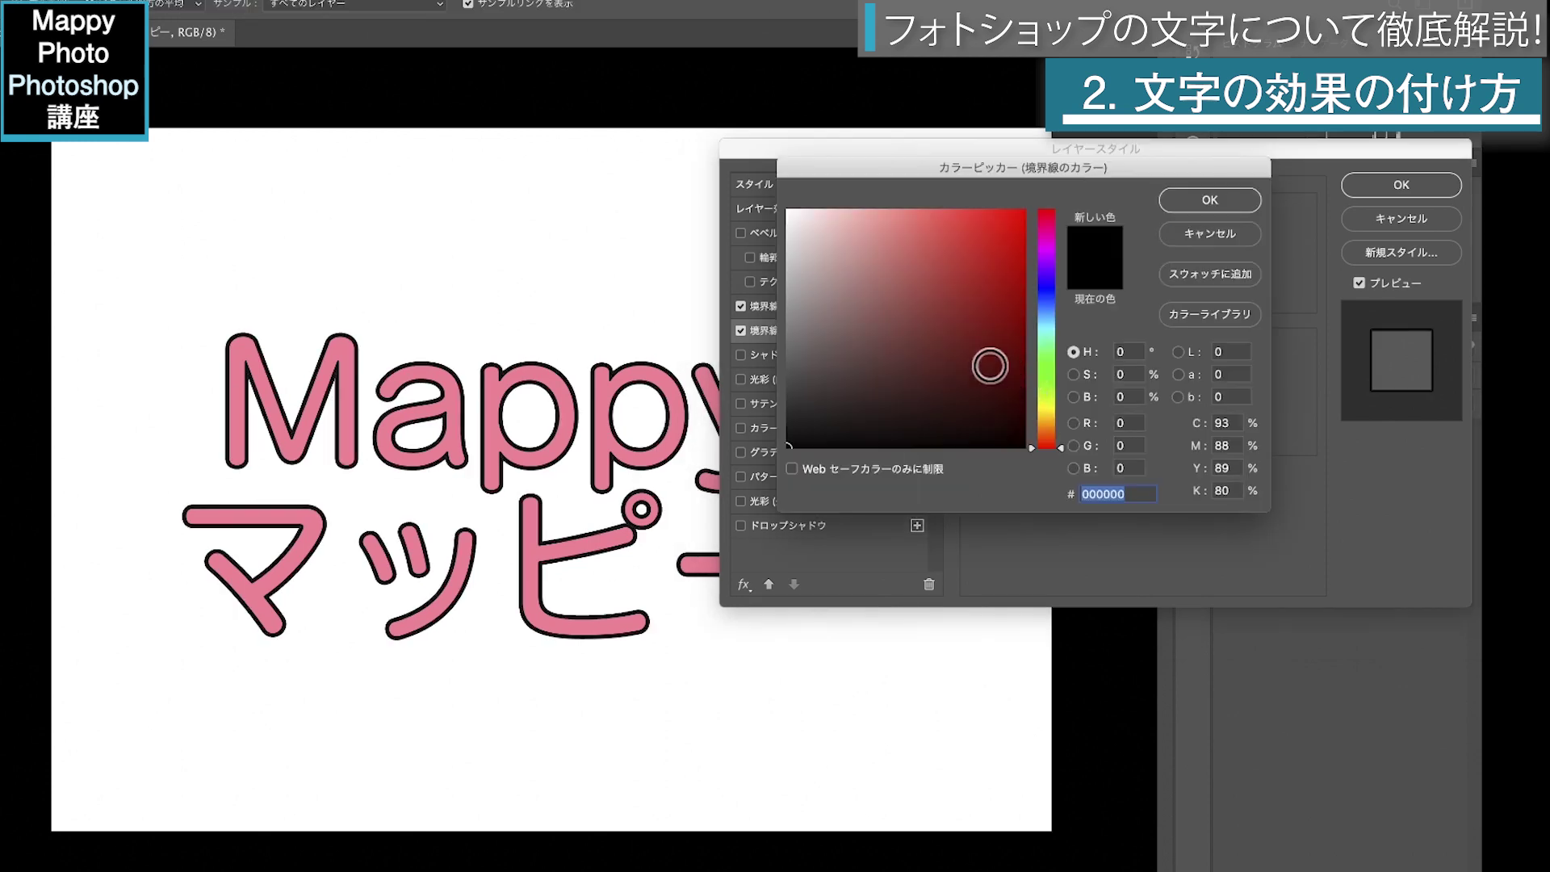
pyautogui.click(994, 224)
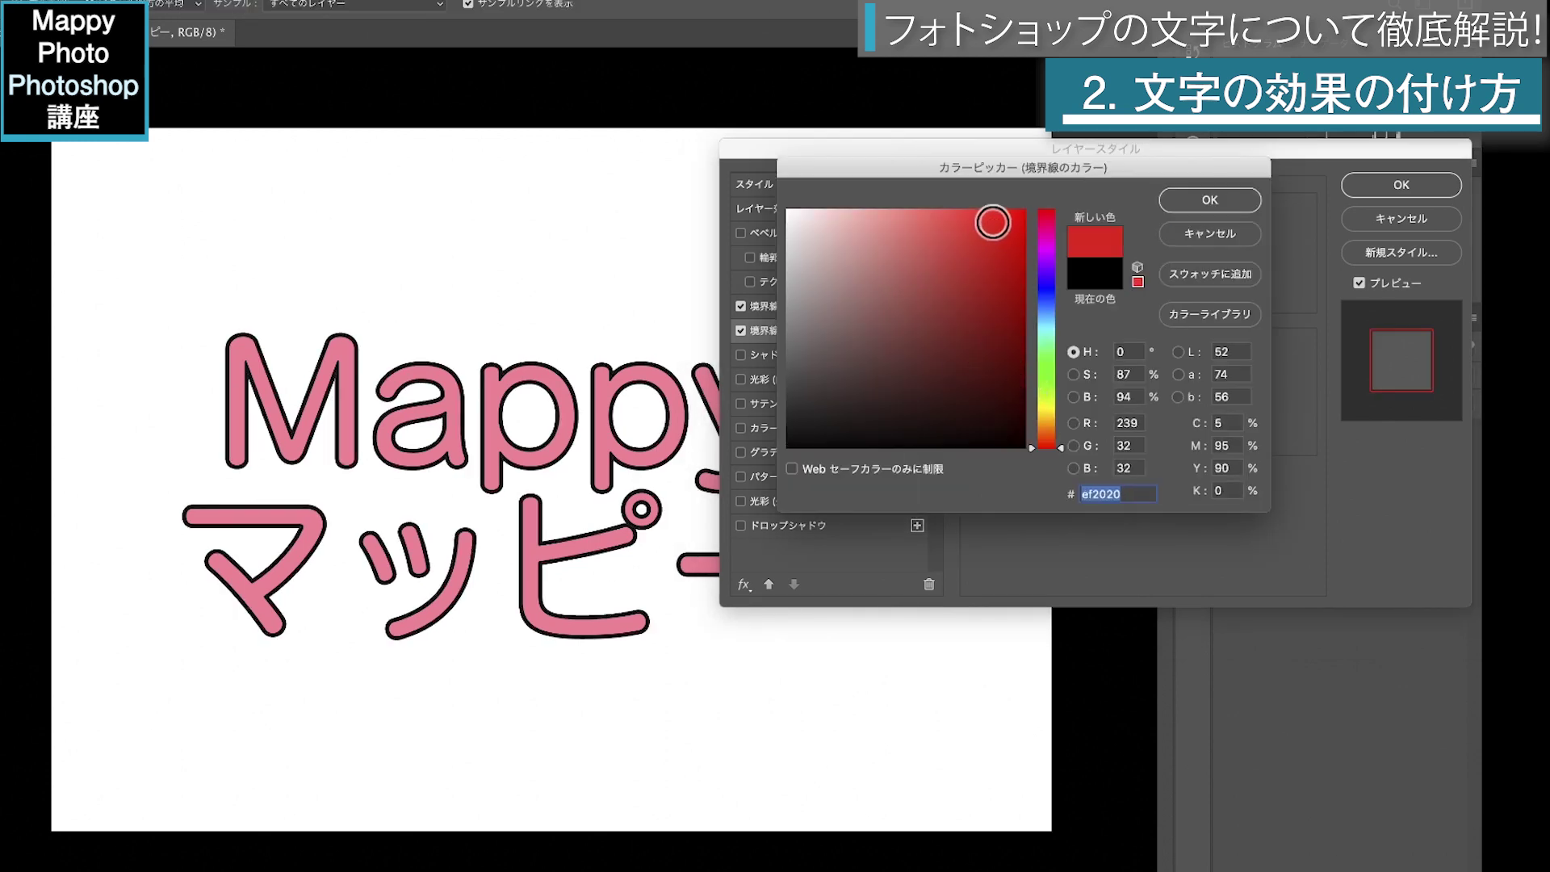
pyautogui.click(1190, 203)
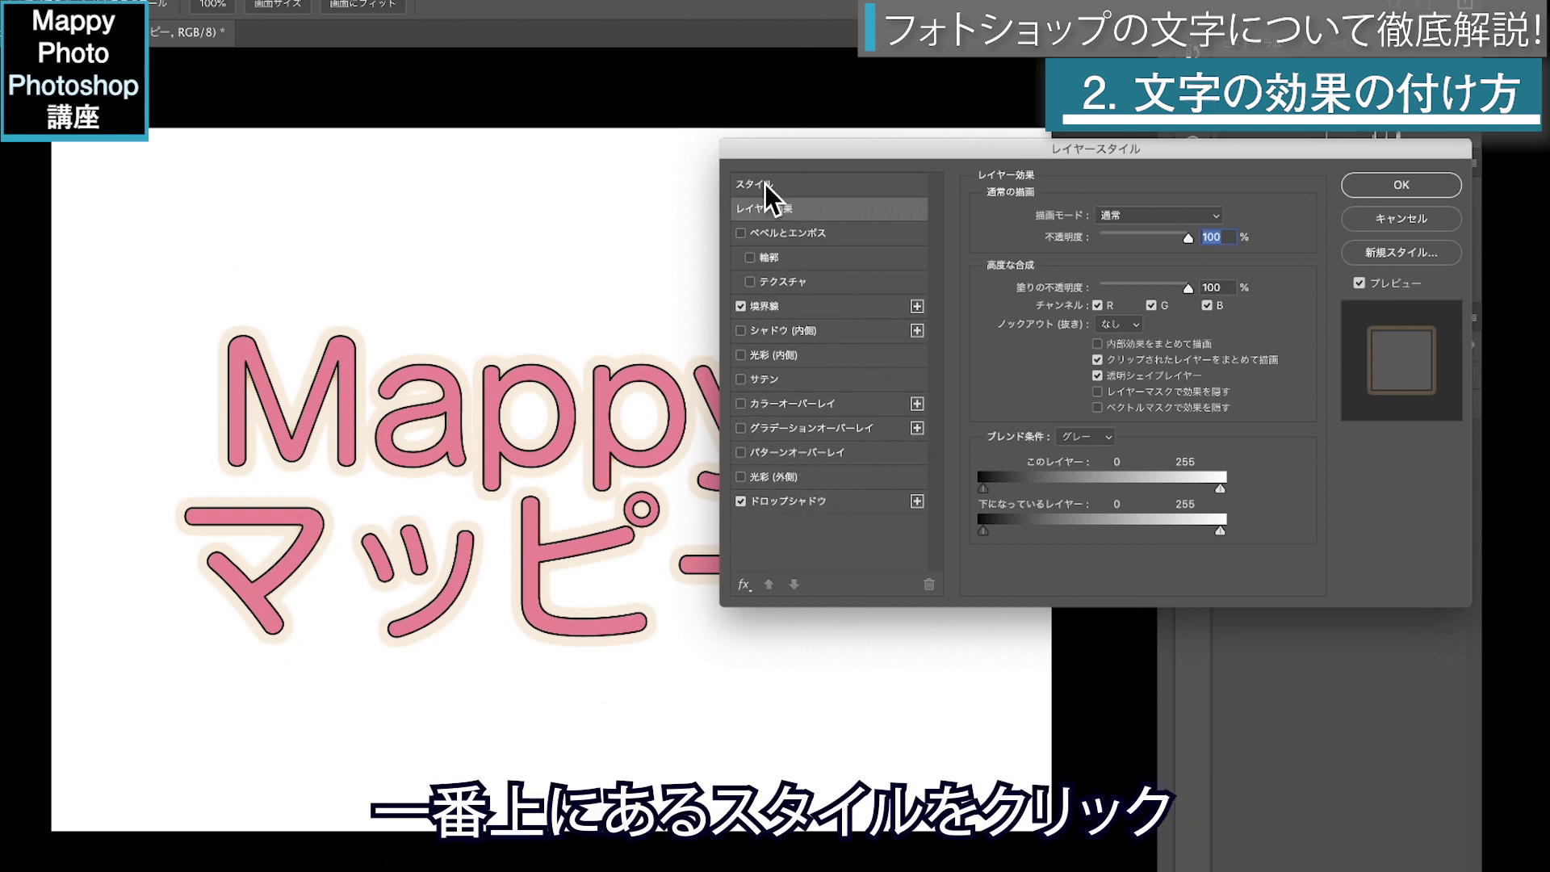
# Step: Browse the 基本, Nature, Fur and Fabric style presets and apply the rust texture to Mappy
pyautogui.click(763, 184)
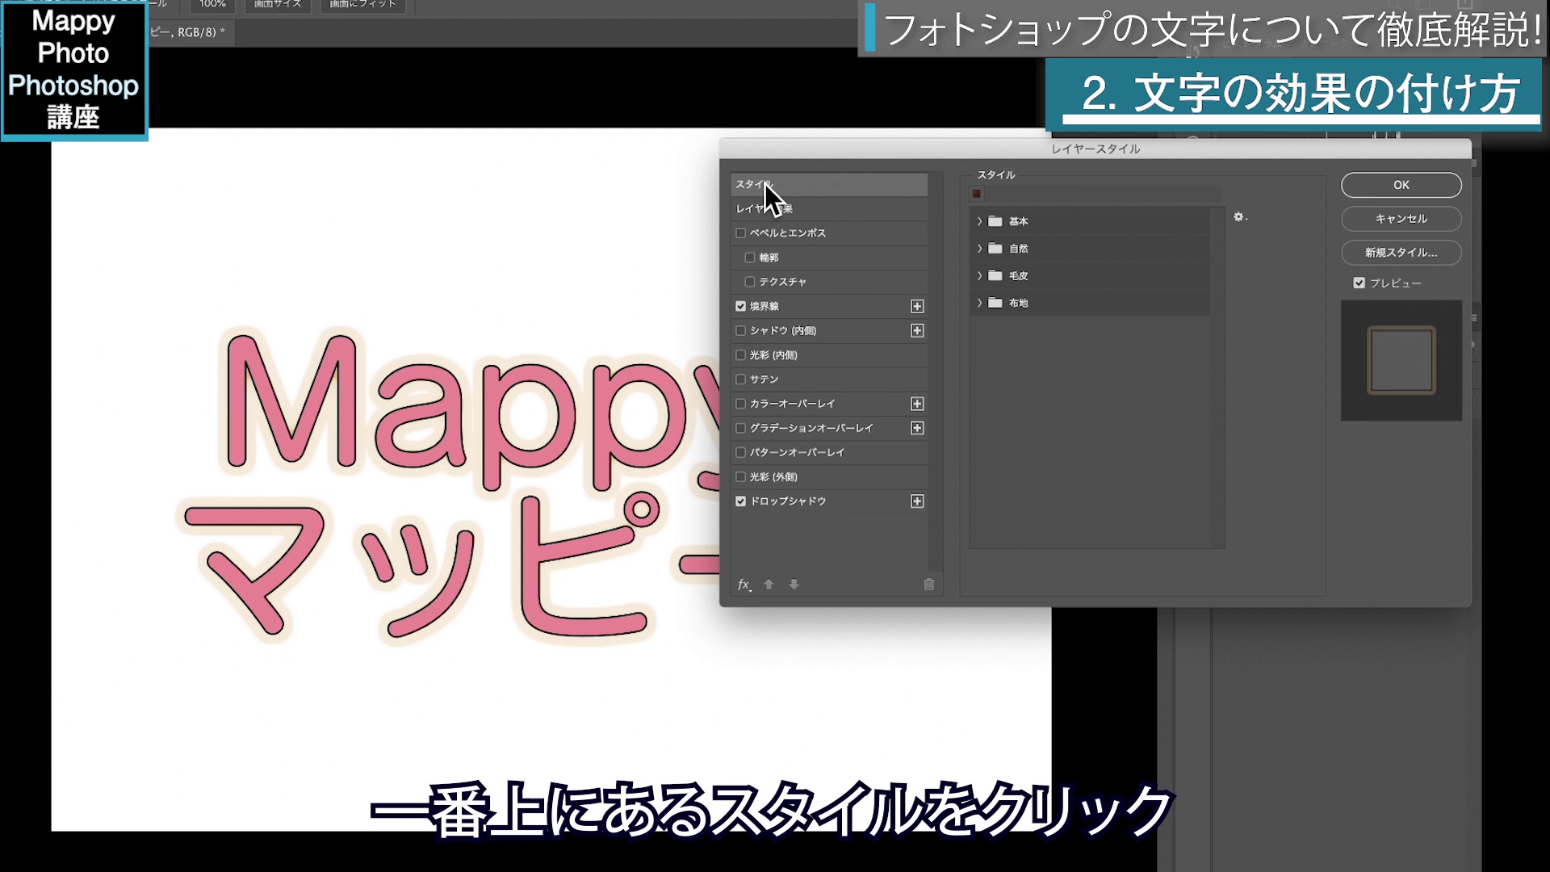
pyautogui.click(980, 221)
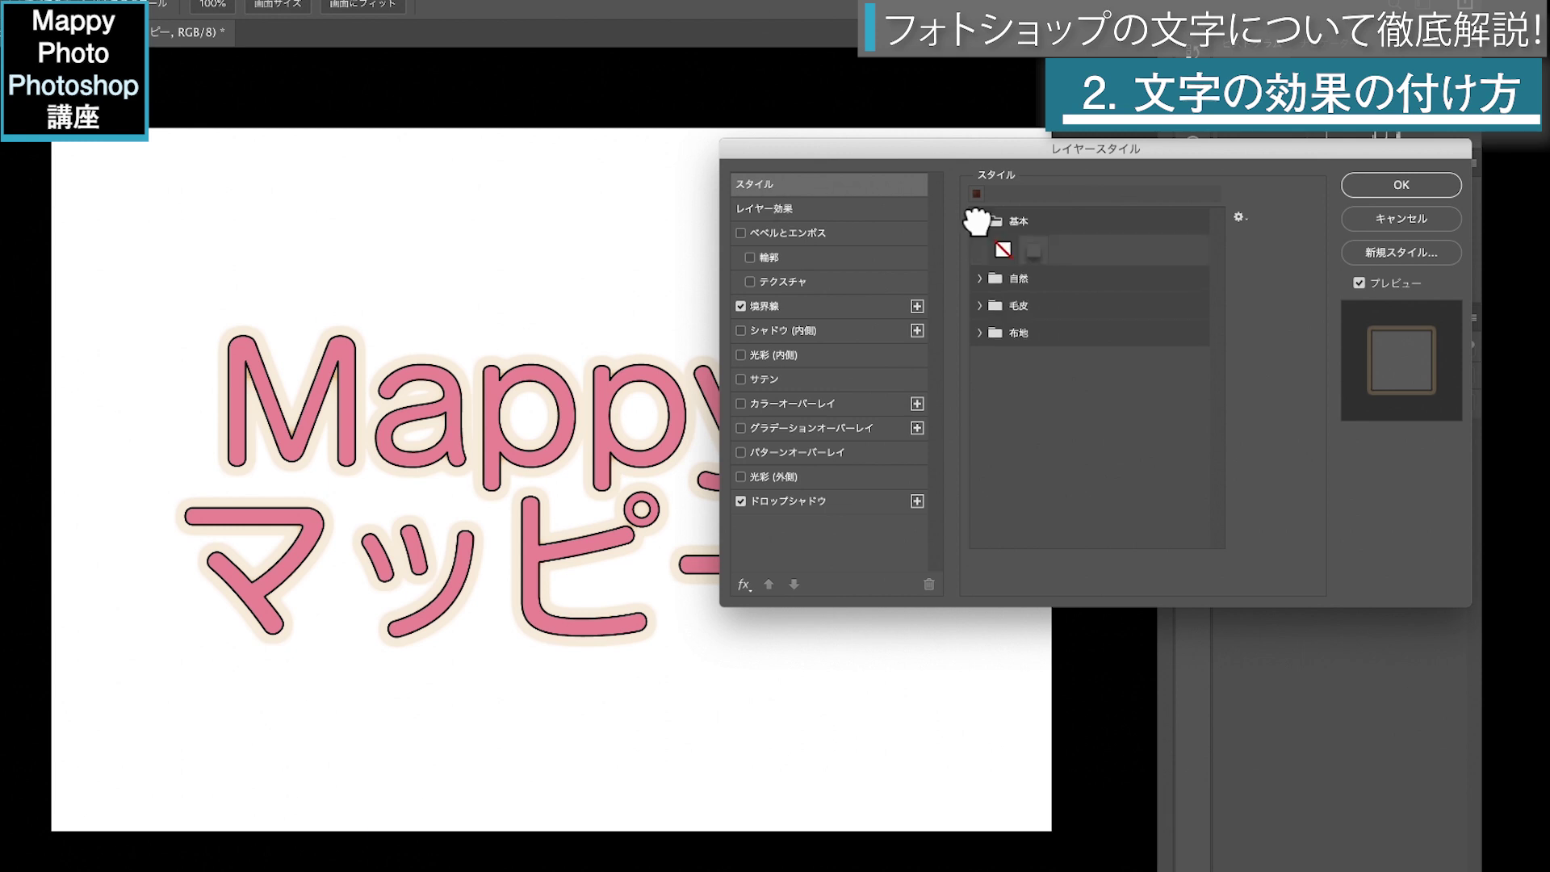
pyautogui.click(975, 278)
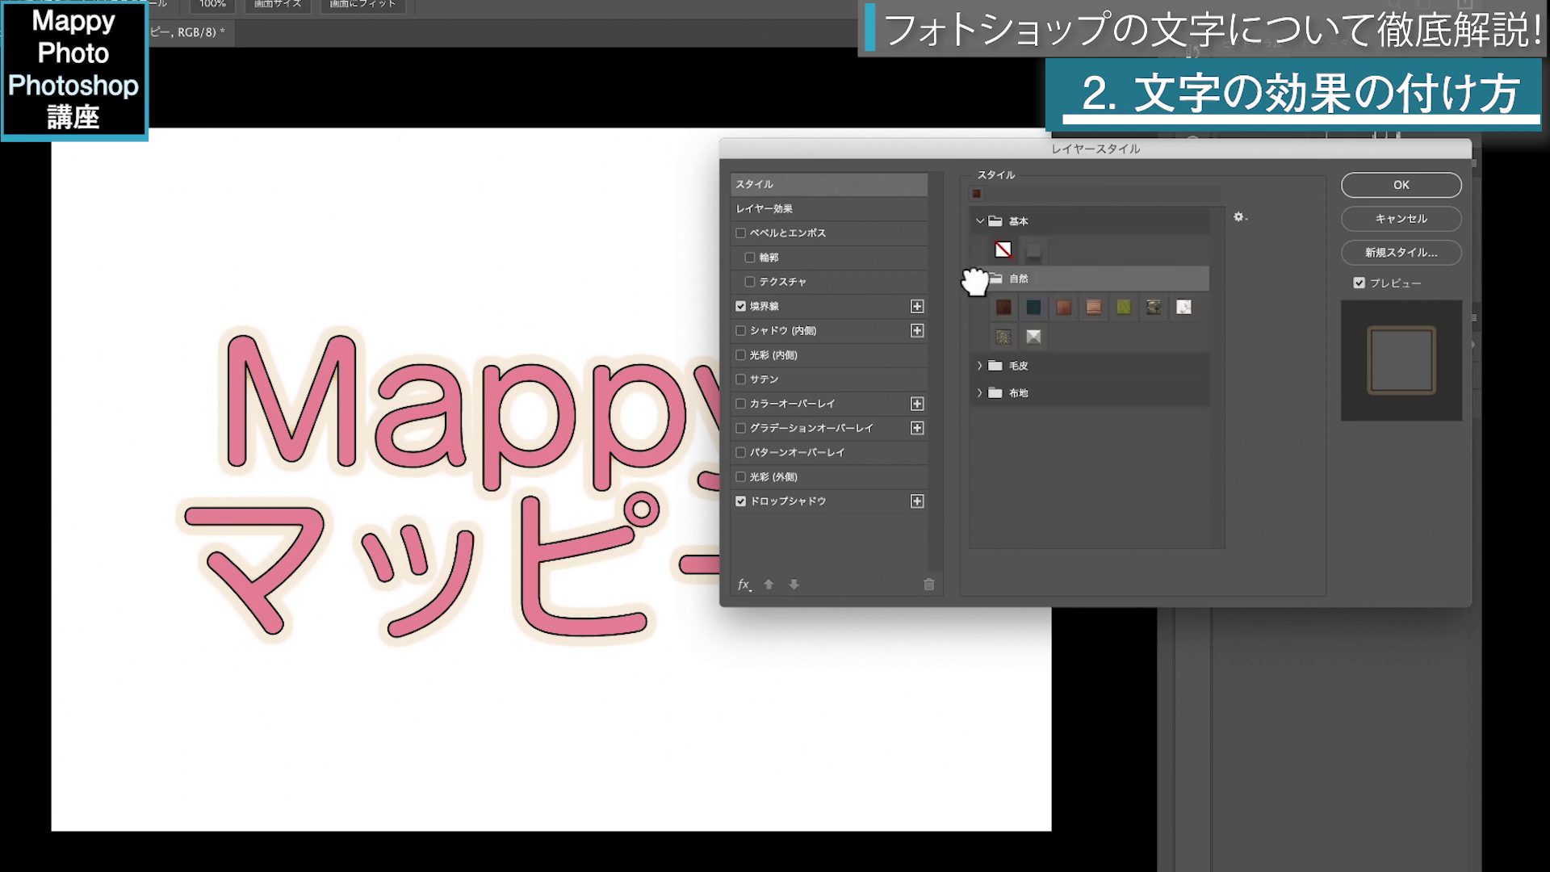
pyautogui.click(978, 366)
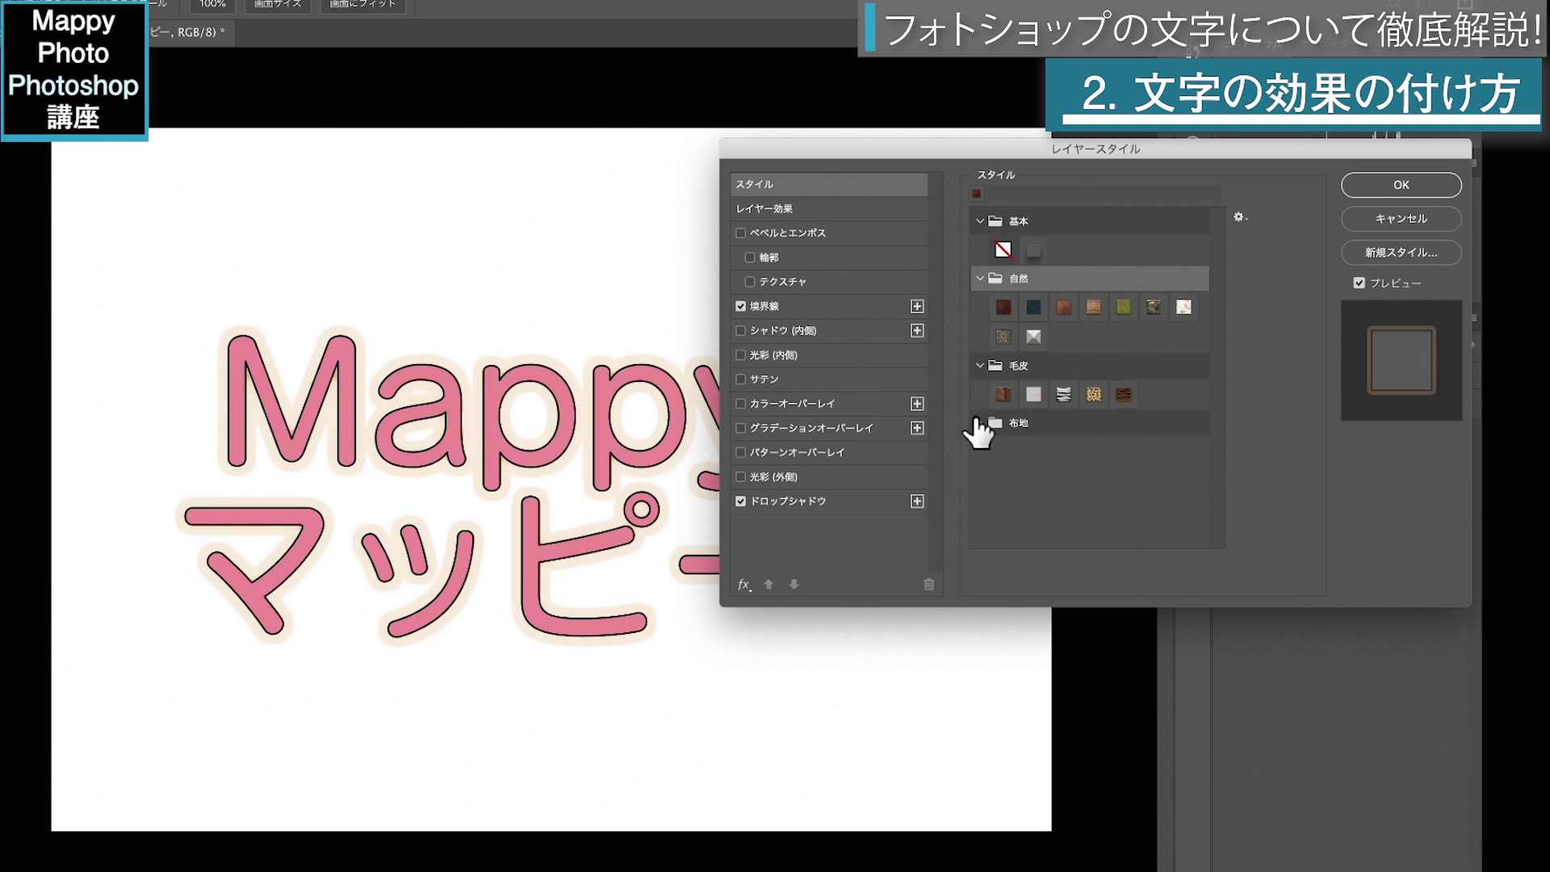
pyautogui.click(979, 422)
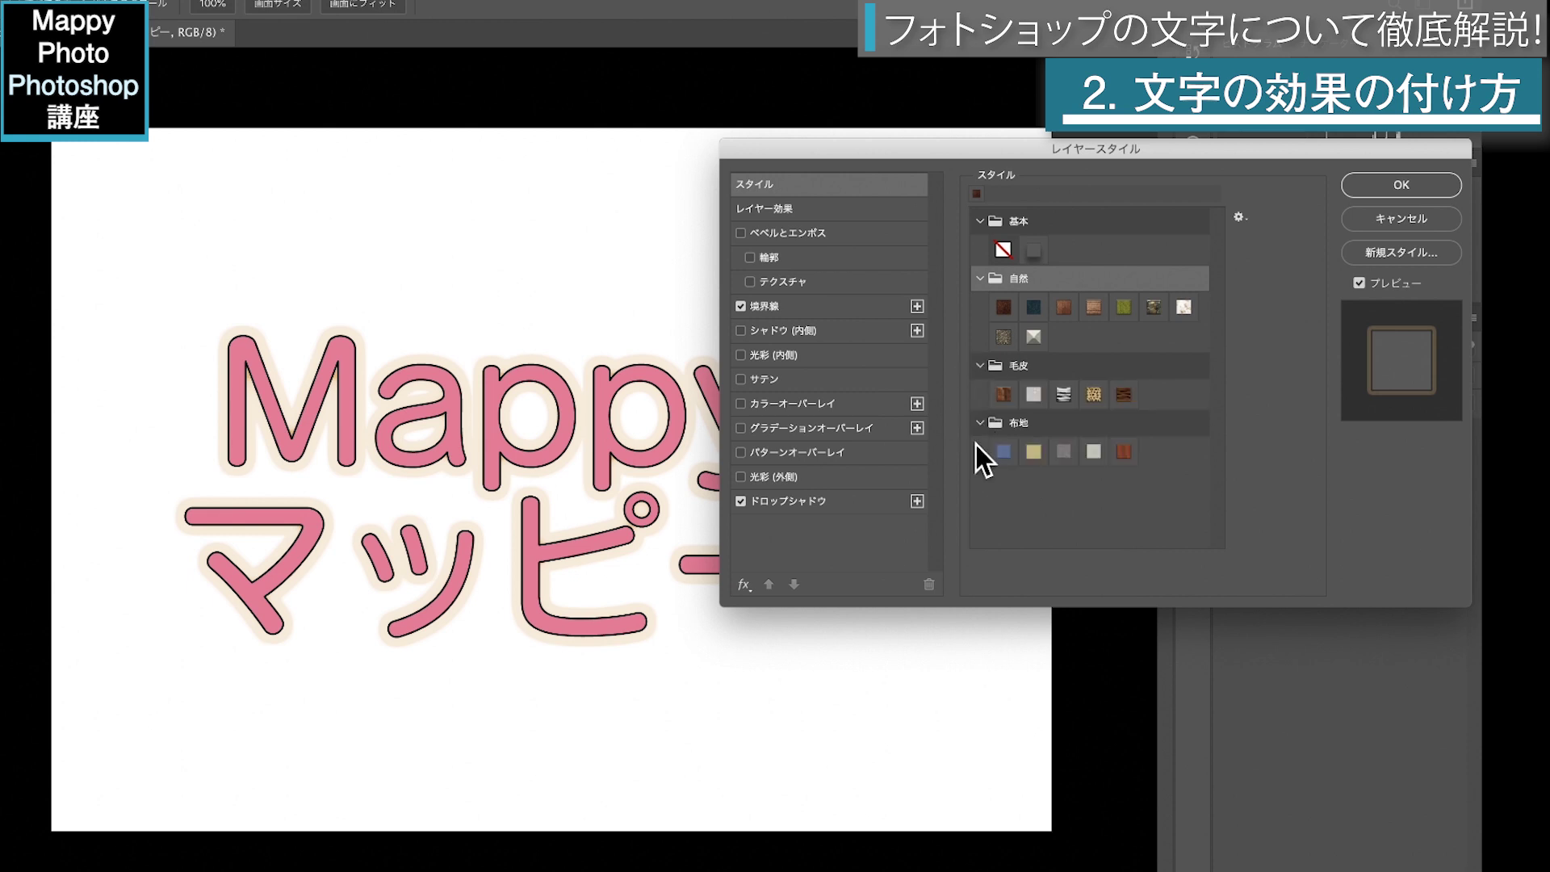
pyautogui.click(1003, 311)
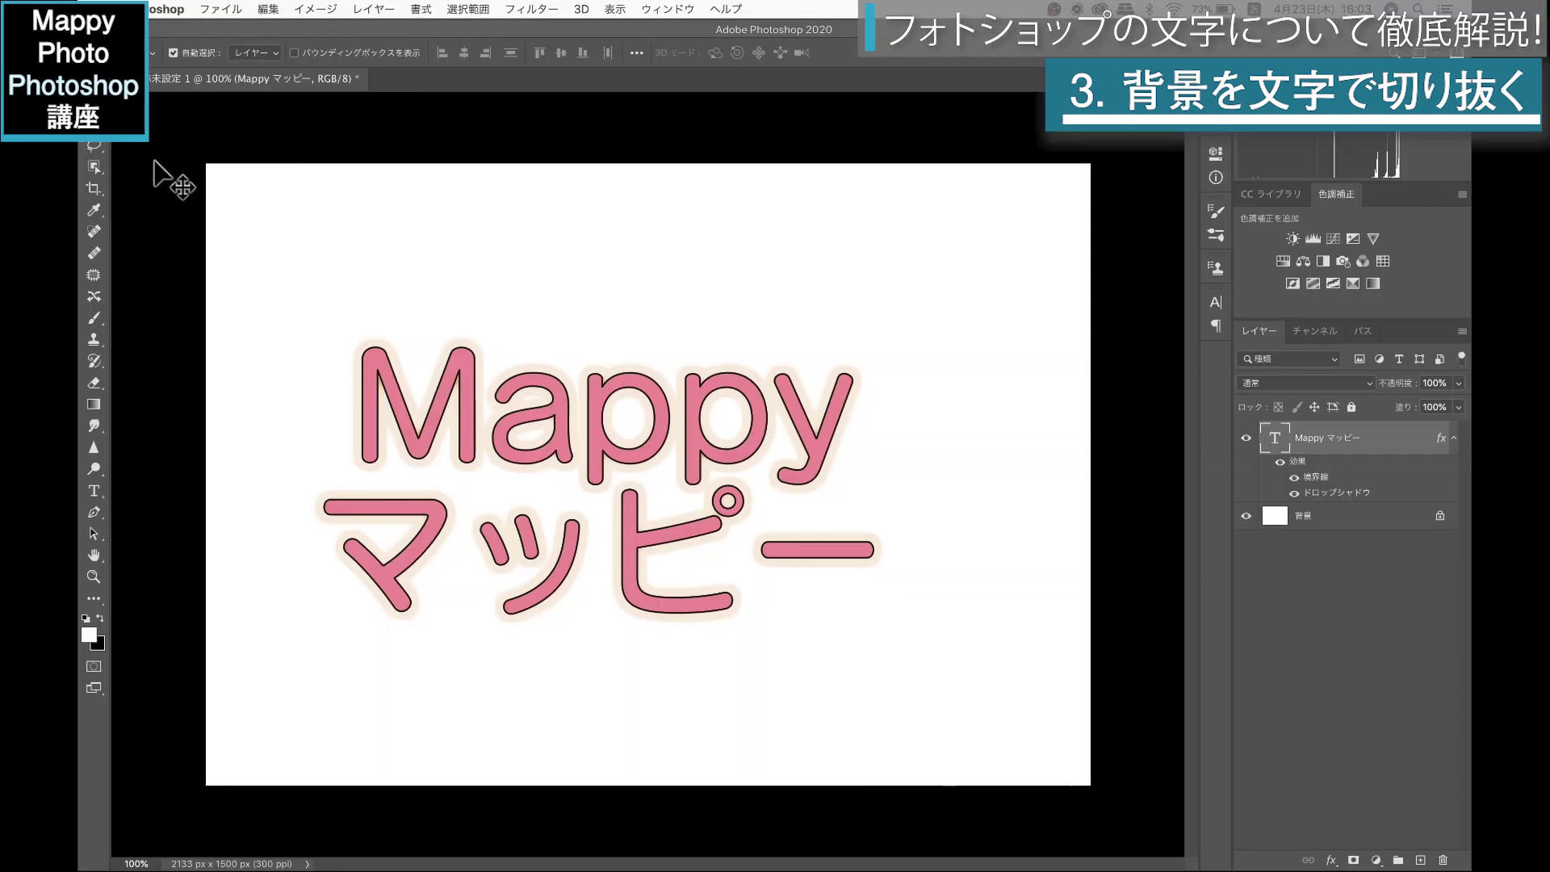
# Step: Open sibazakura.jpg from the desktop by dropping it on the Photoshop Dock icon
pyautogui.click(104, 29)
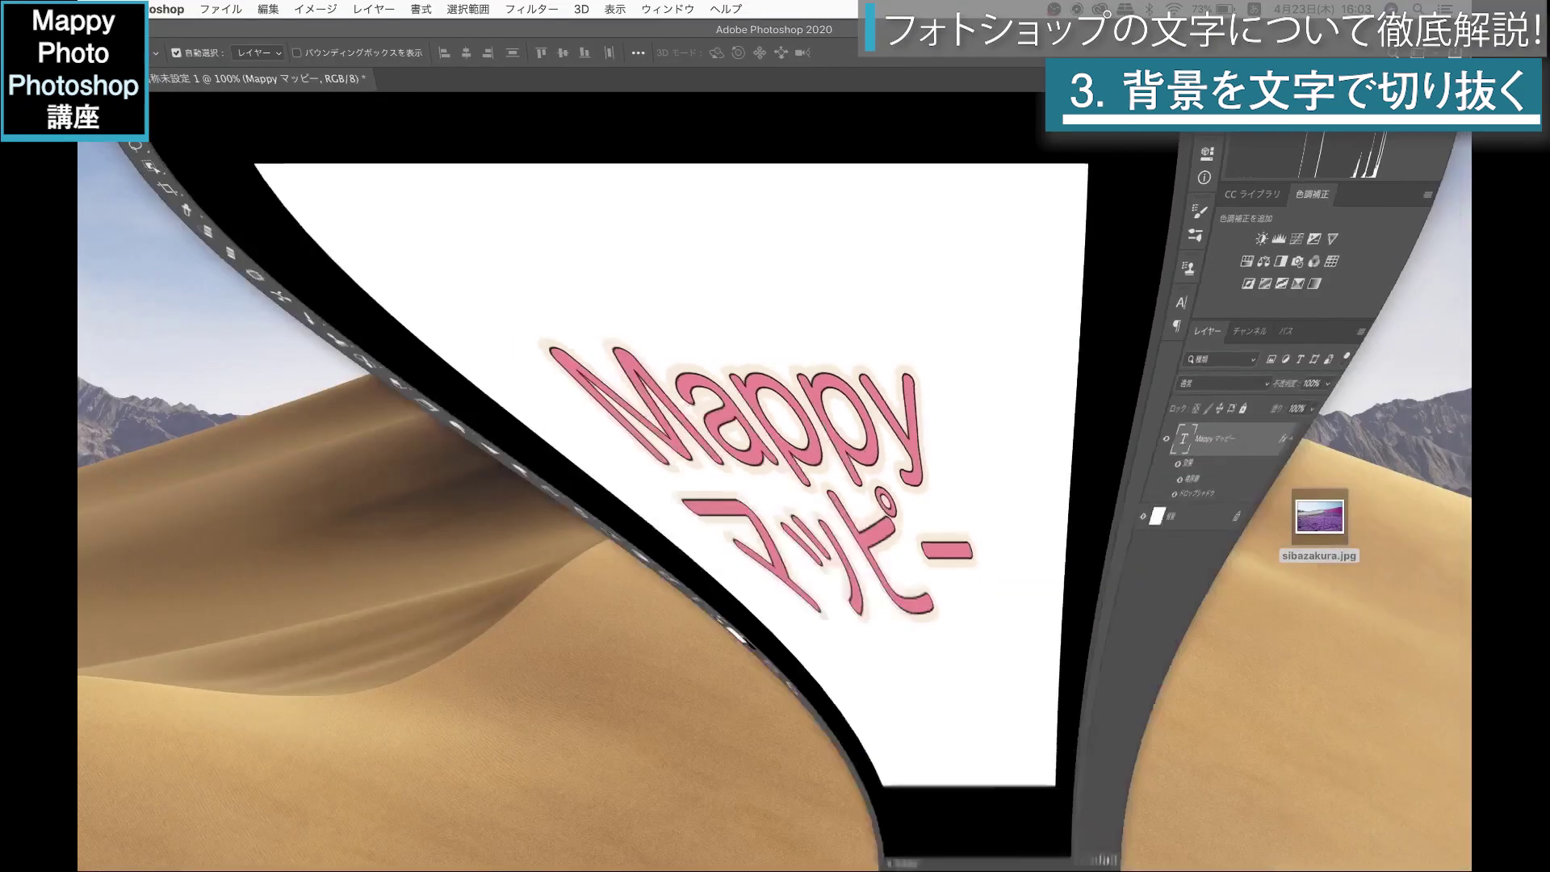
pyautogui.moveTo(1329, 520); pyautogui.dragTo(1313, 530)
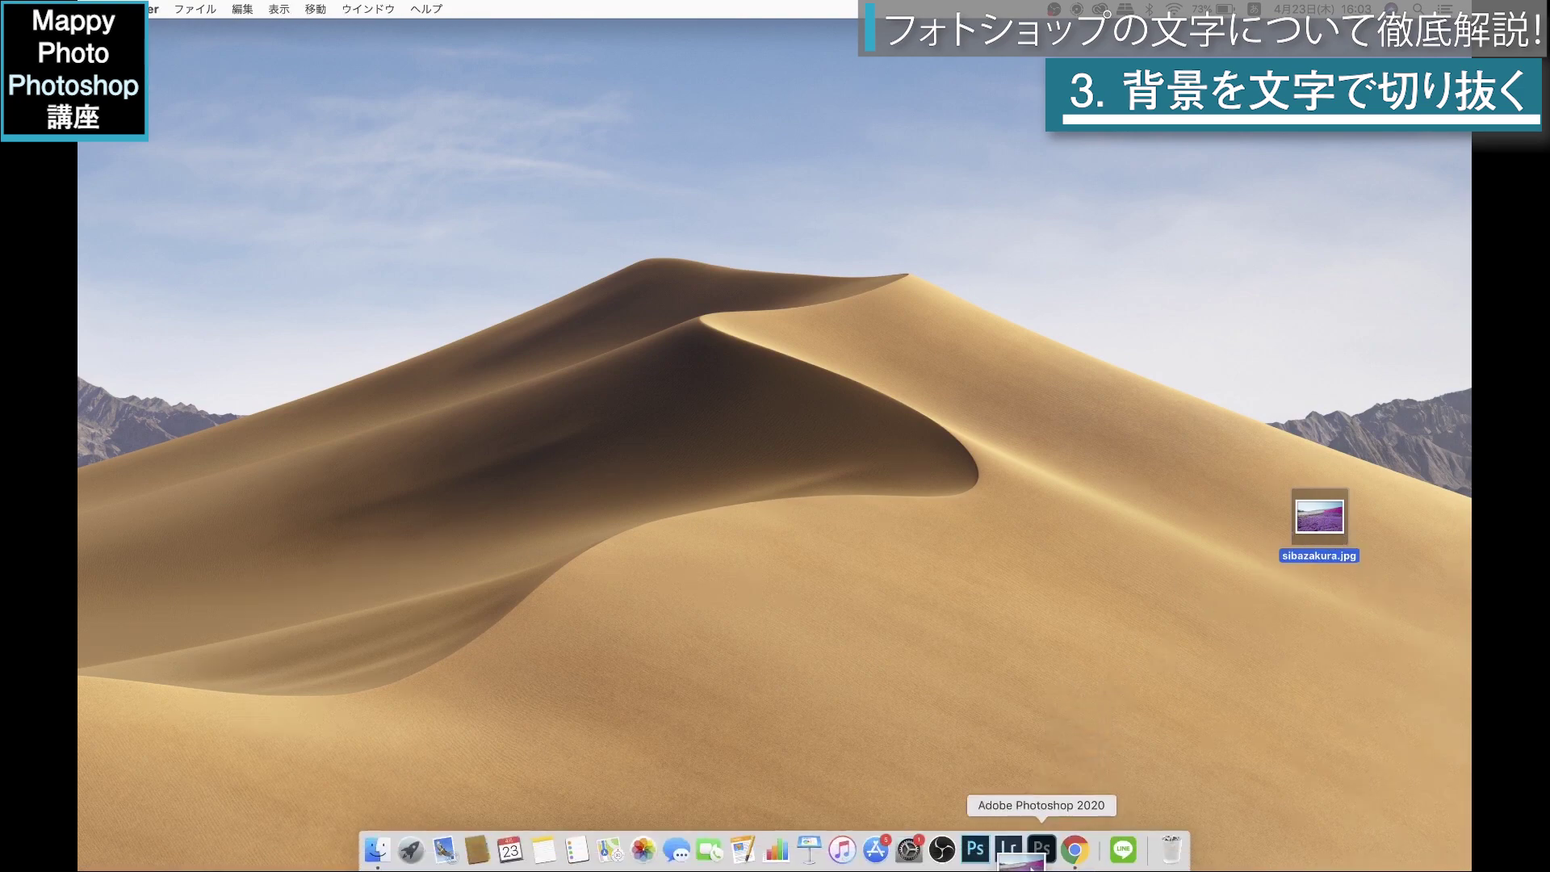
pyautogui.moveTo(1069, 812); pyautogui.dragTo(1041, 866)
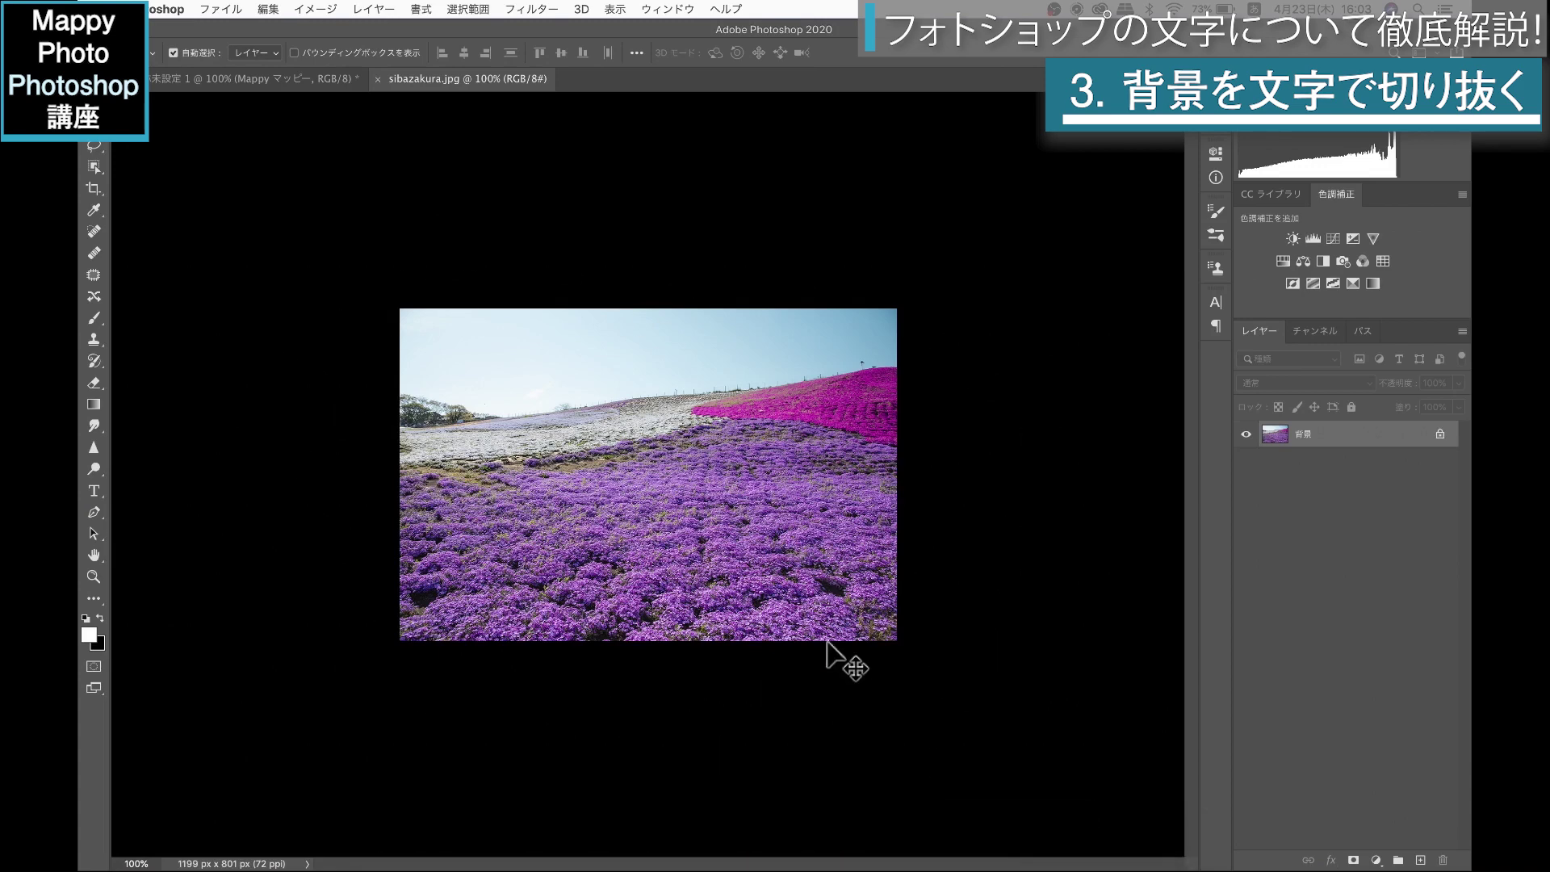
# Step: Zoom in and start Horizontal Type Mask text on the flower photo
pyautogui.scroll(3, 768, 480)
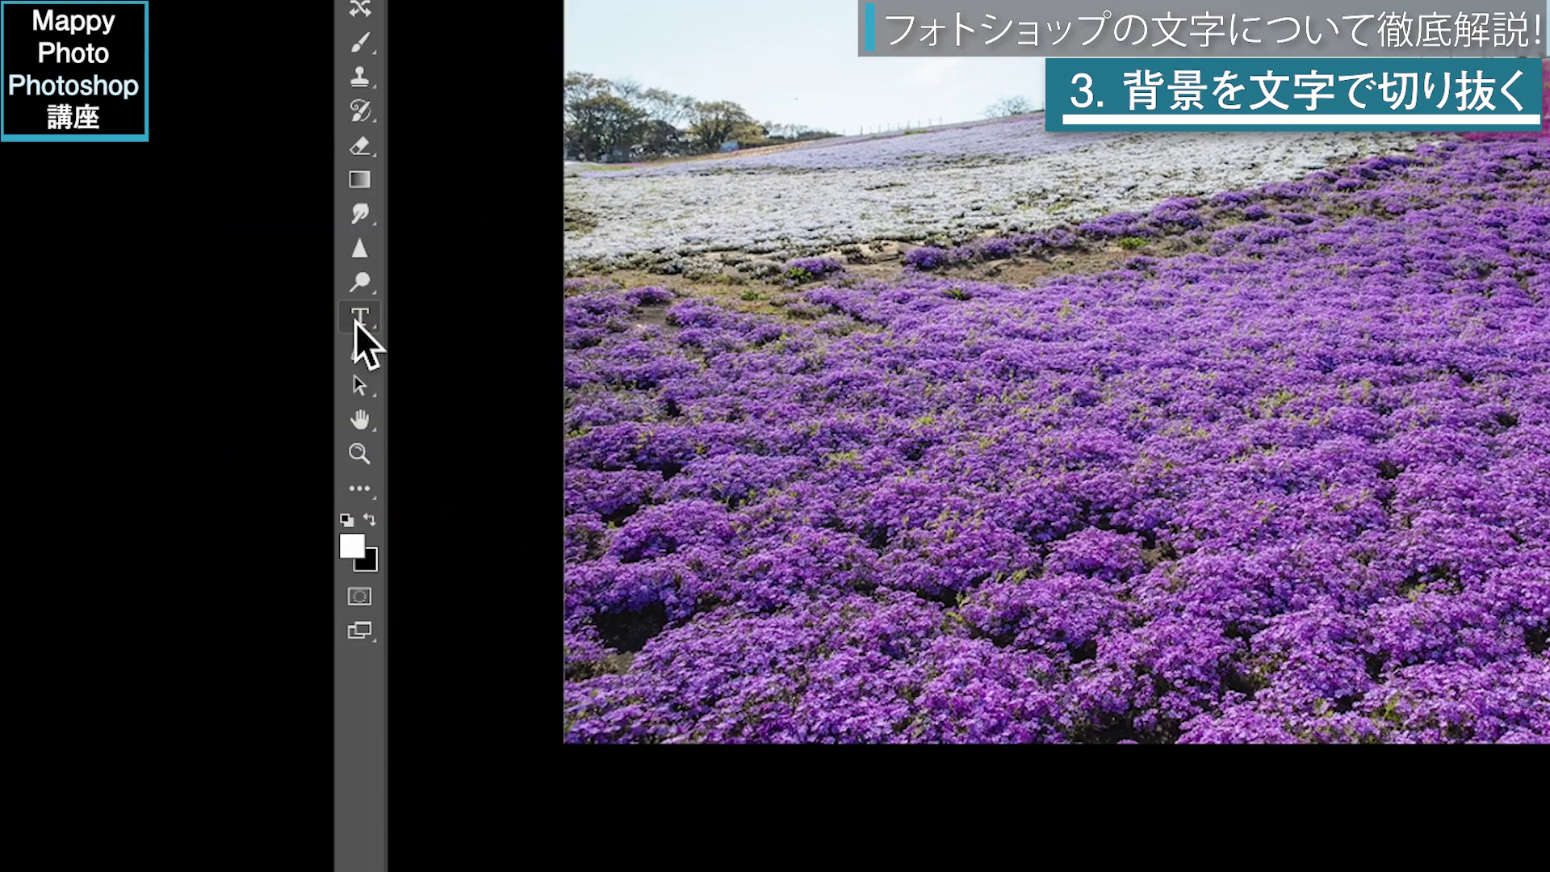
pyautogui.click(361, 490)
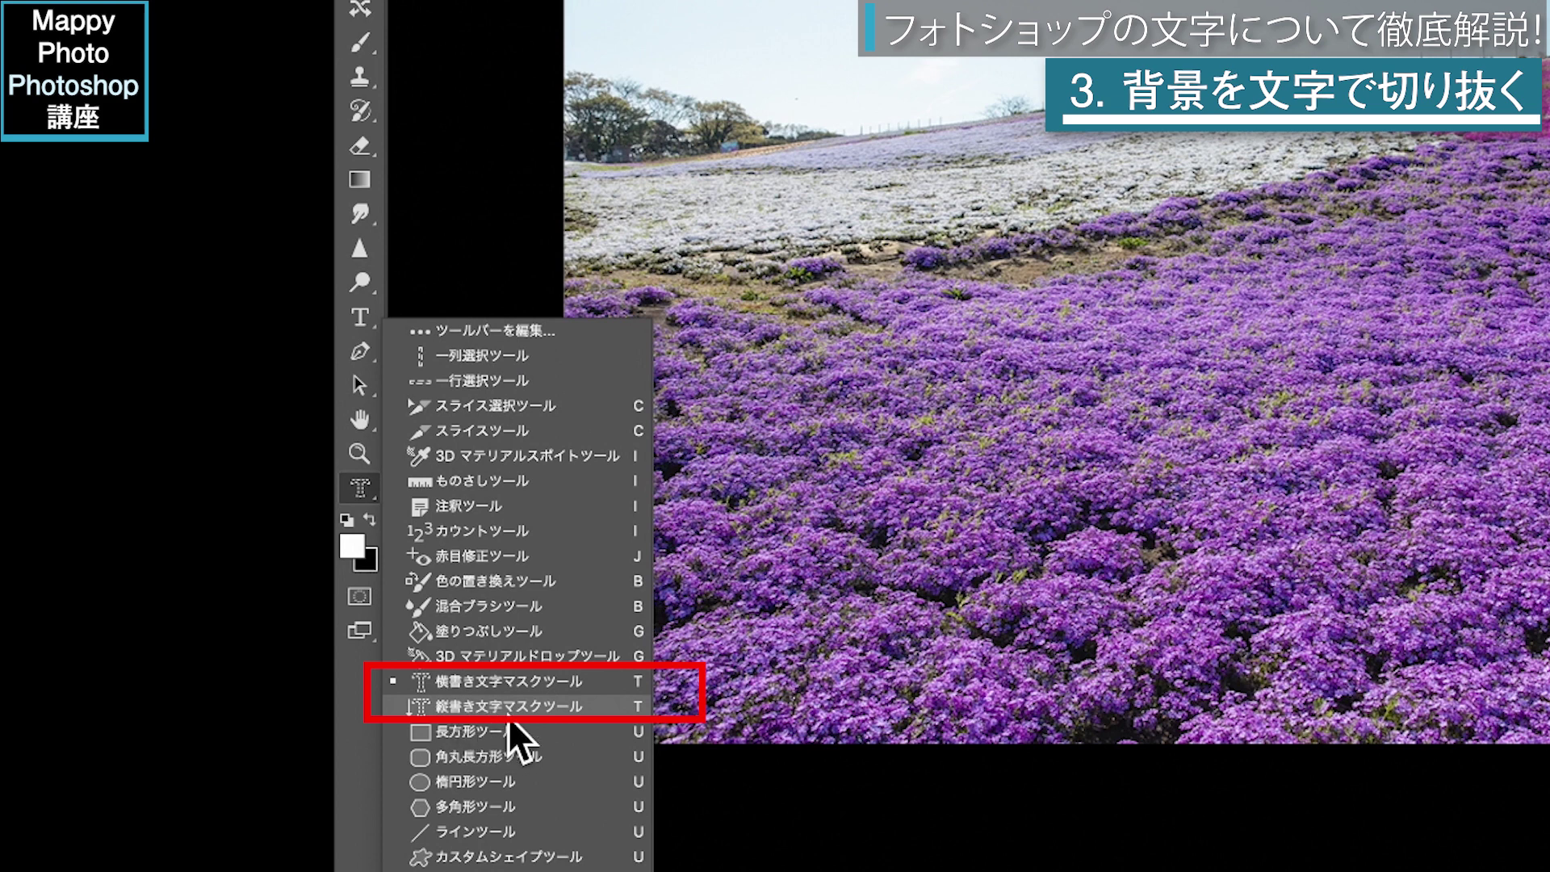
pyautogui.click(437, 684)
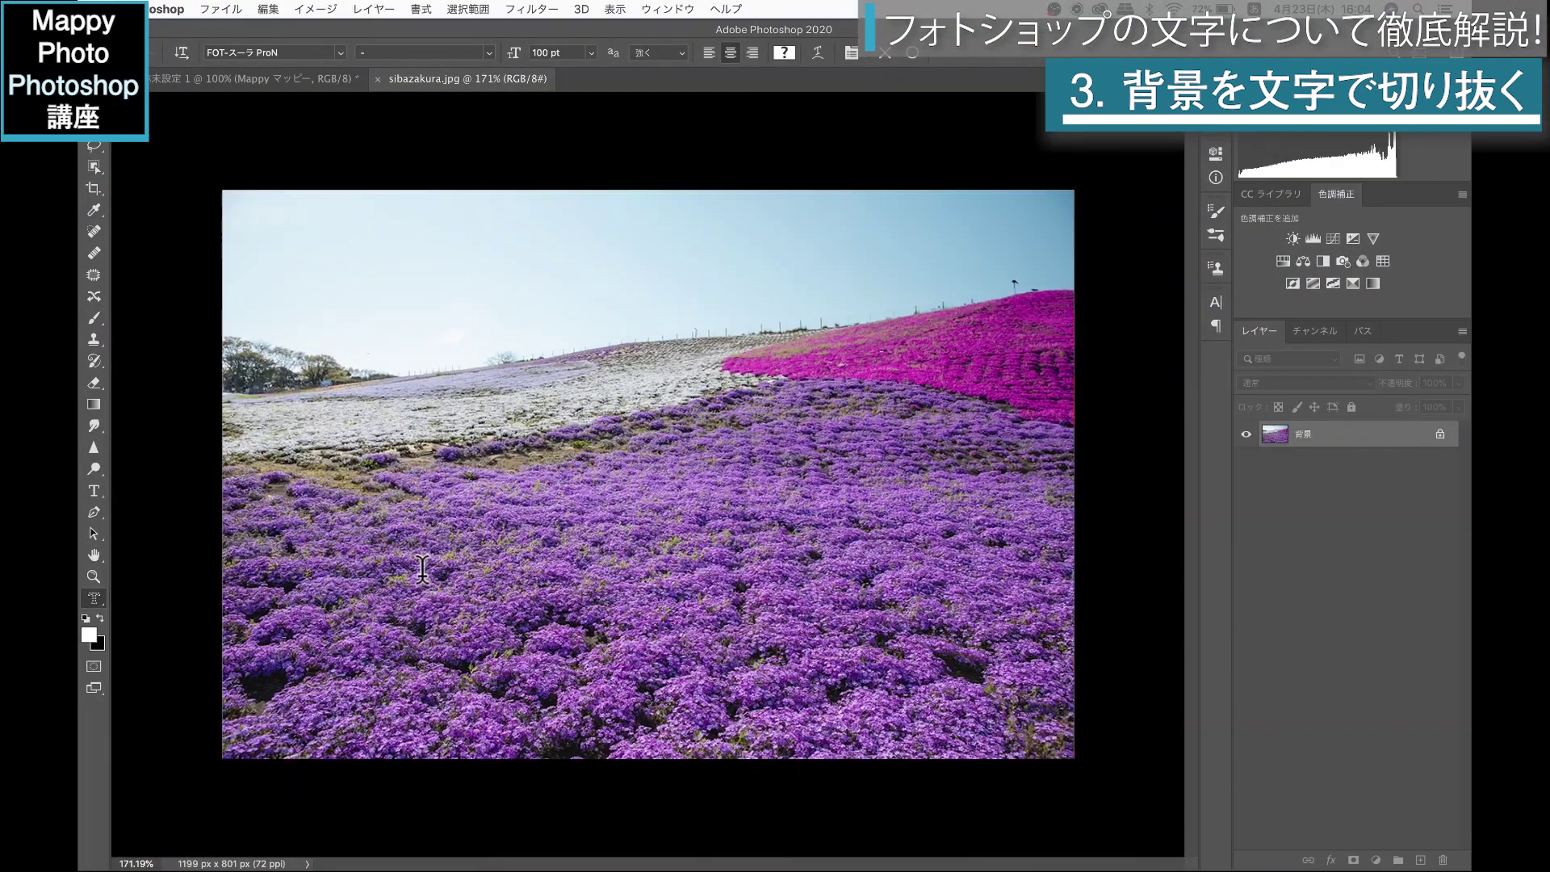
pyautogui.click(422, 569)
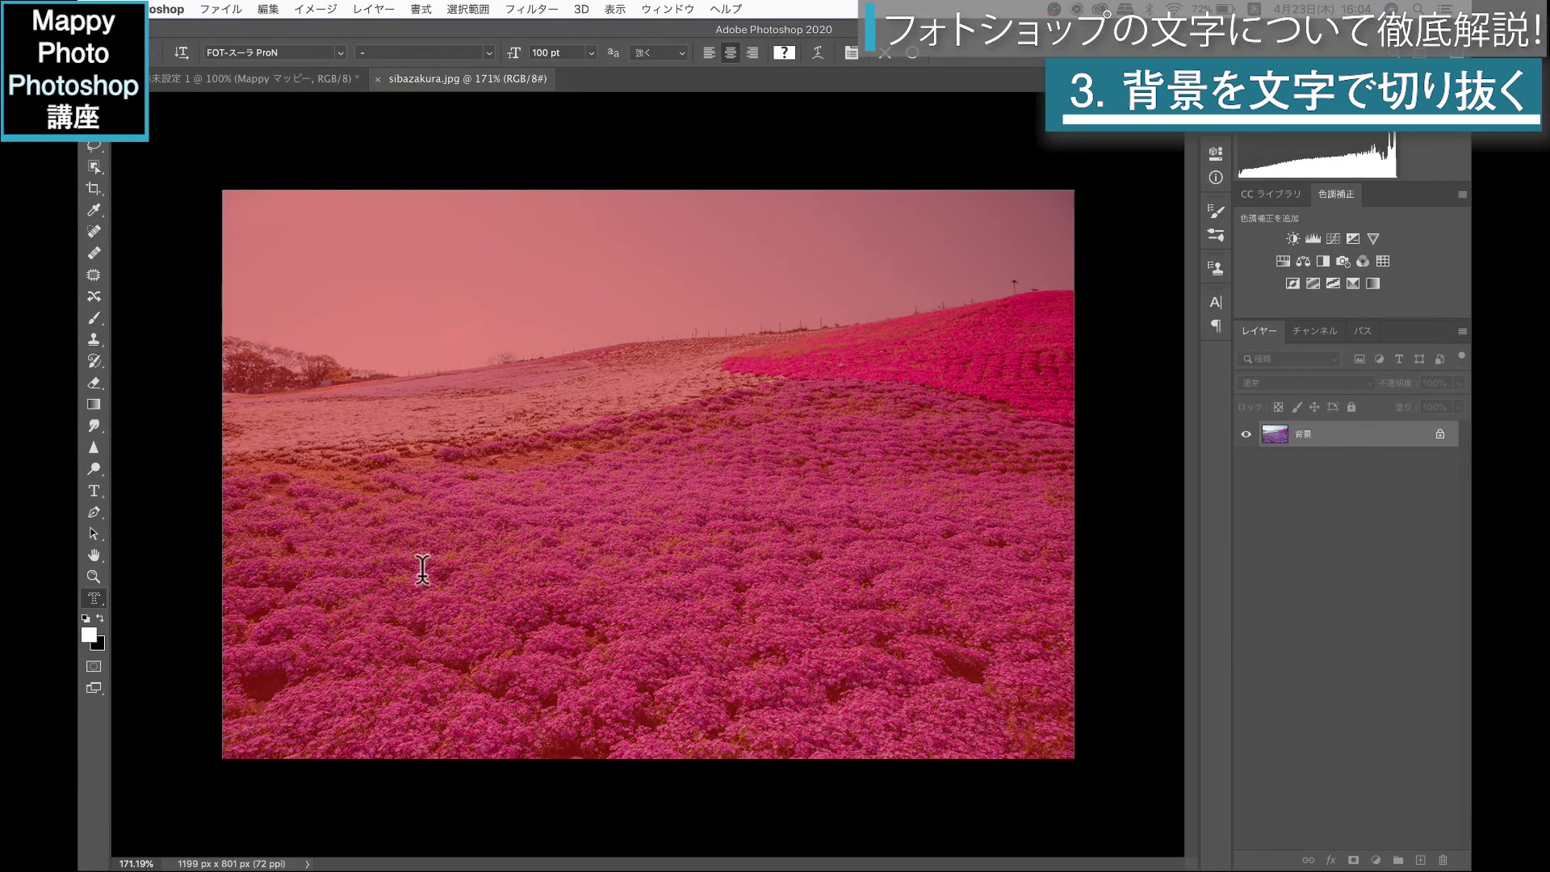
# Step: Type 'Mappy' as mask text, reposition and commit it, then copy the selection to a new layer
pyautogui.write('Mappy')
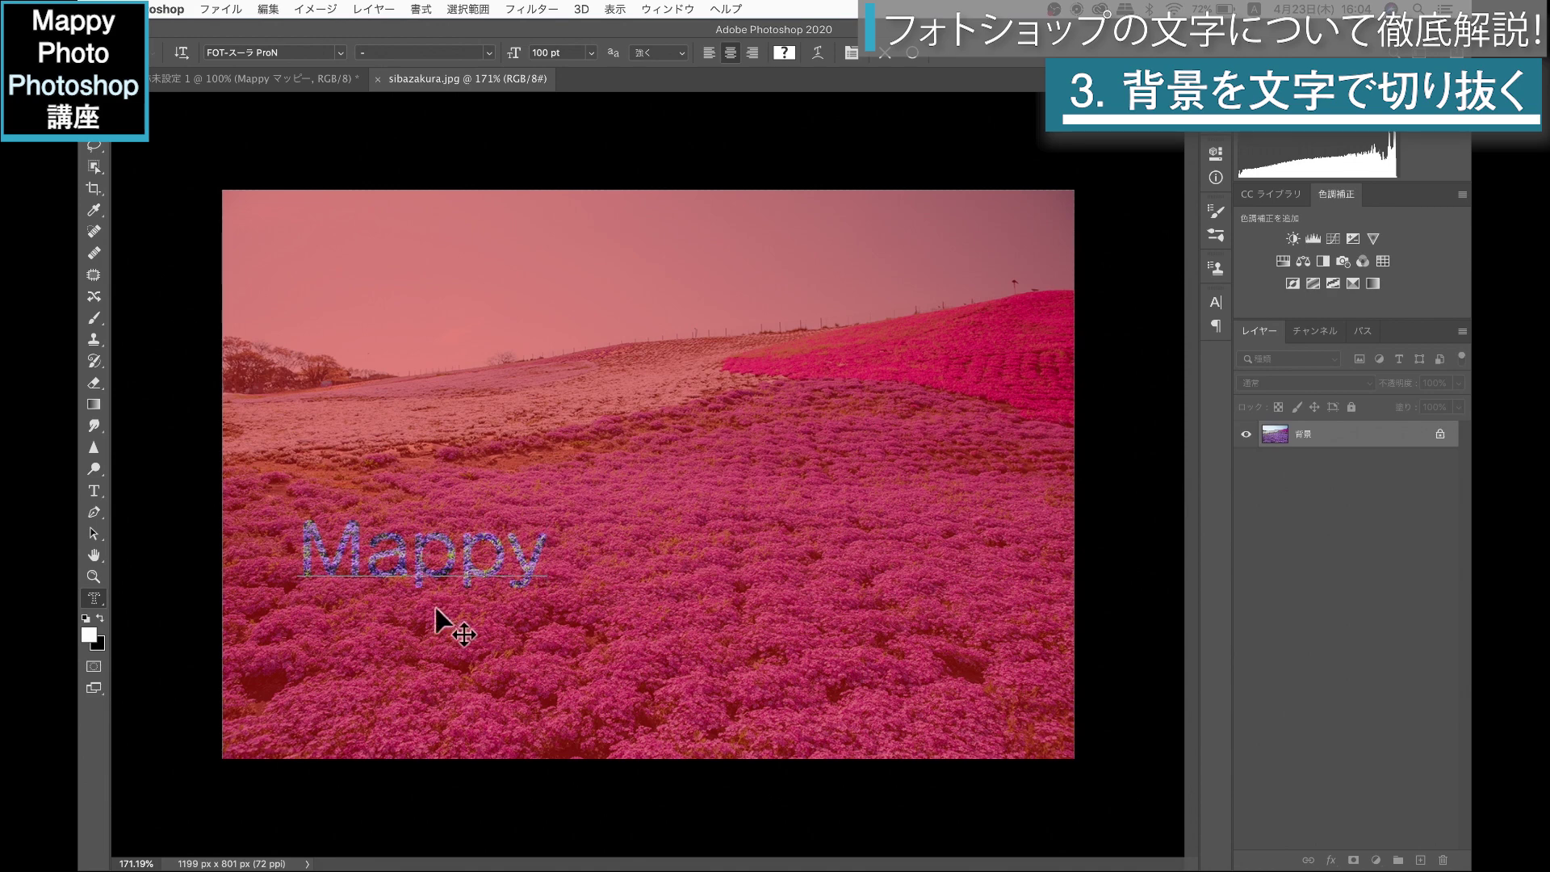
pyautogui.moveTo(612, 597); pyautogui.dragTo(692, 582)
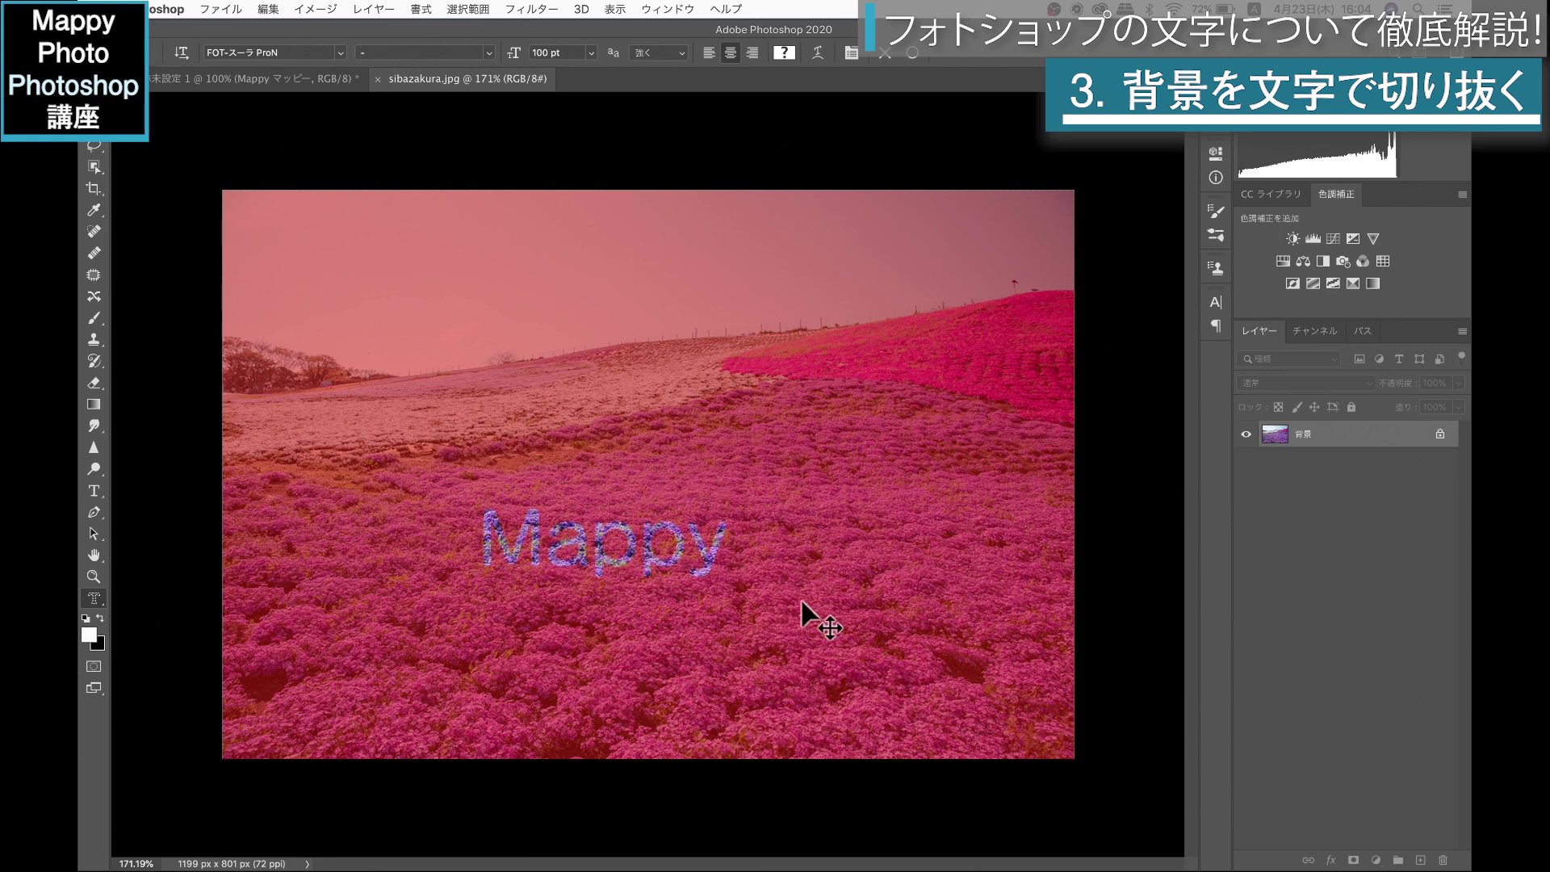
pyautogui.click(627, 773)
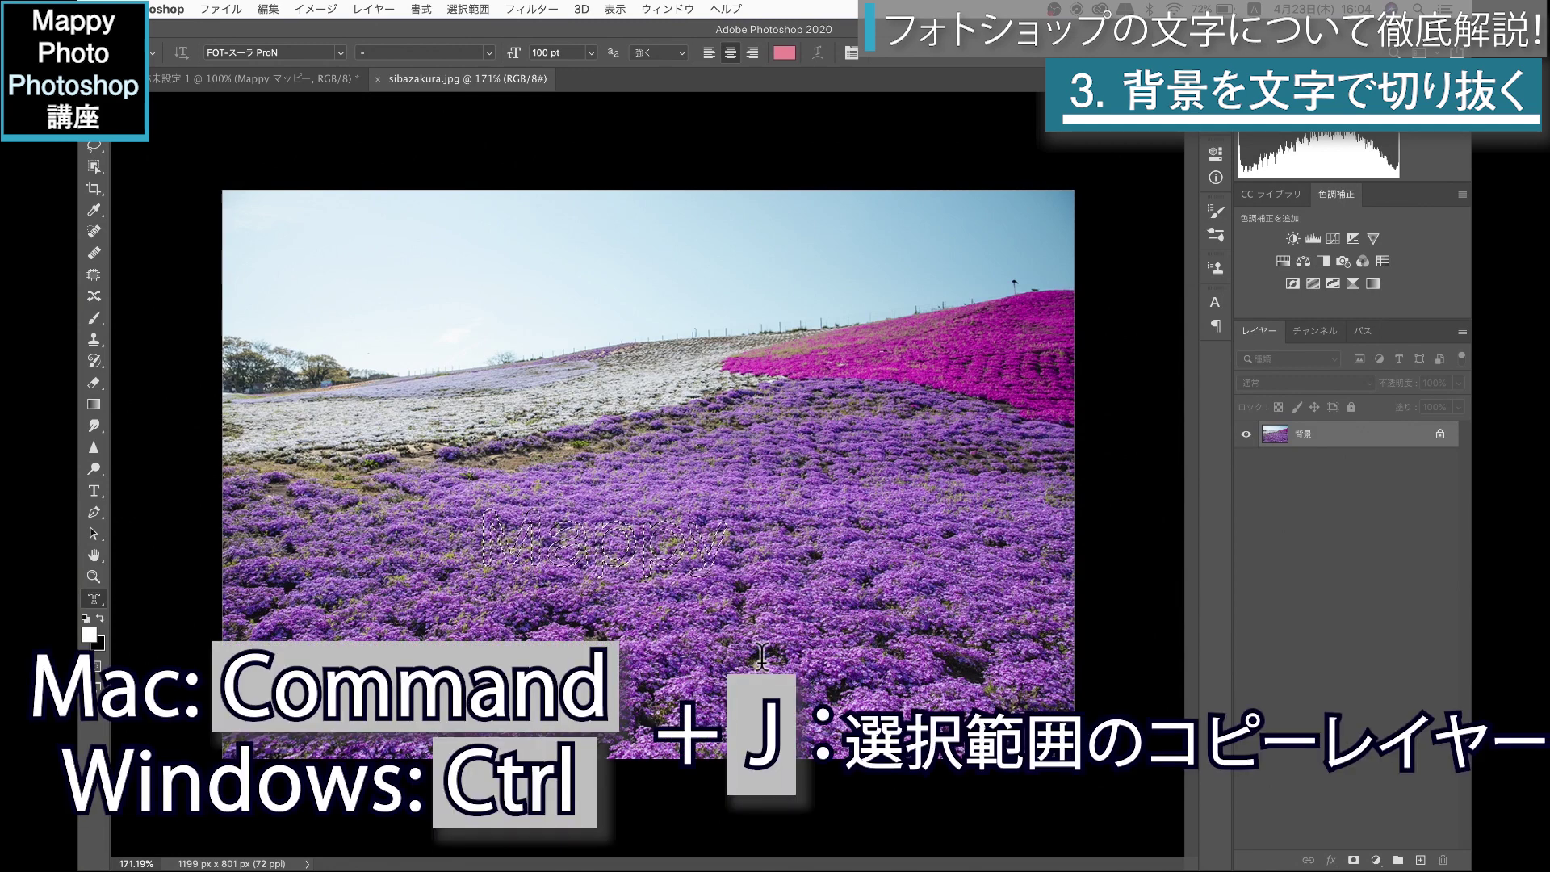
pyautogui.hotkey('ctrl', 'j')
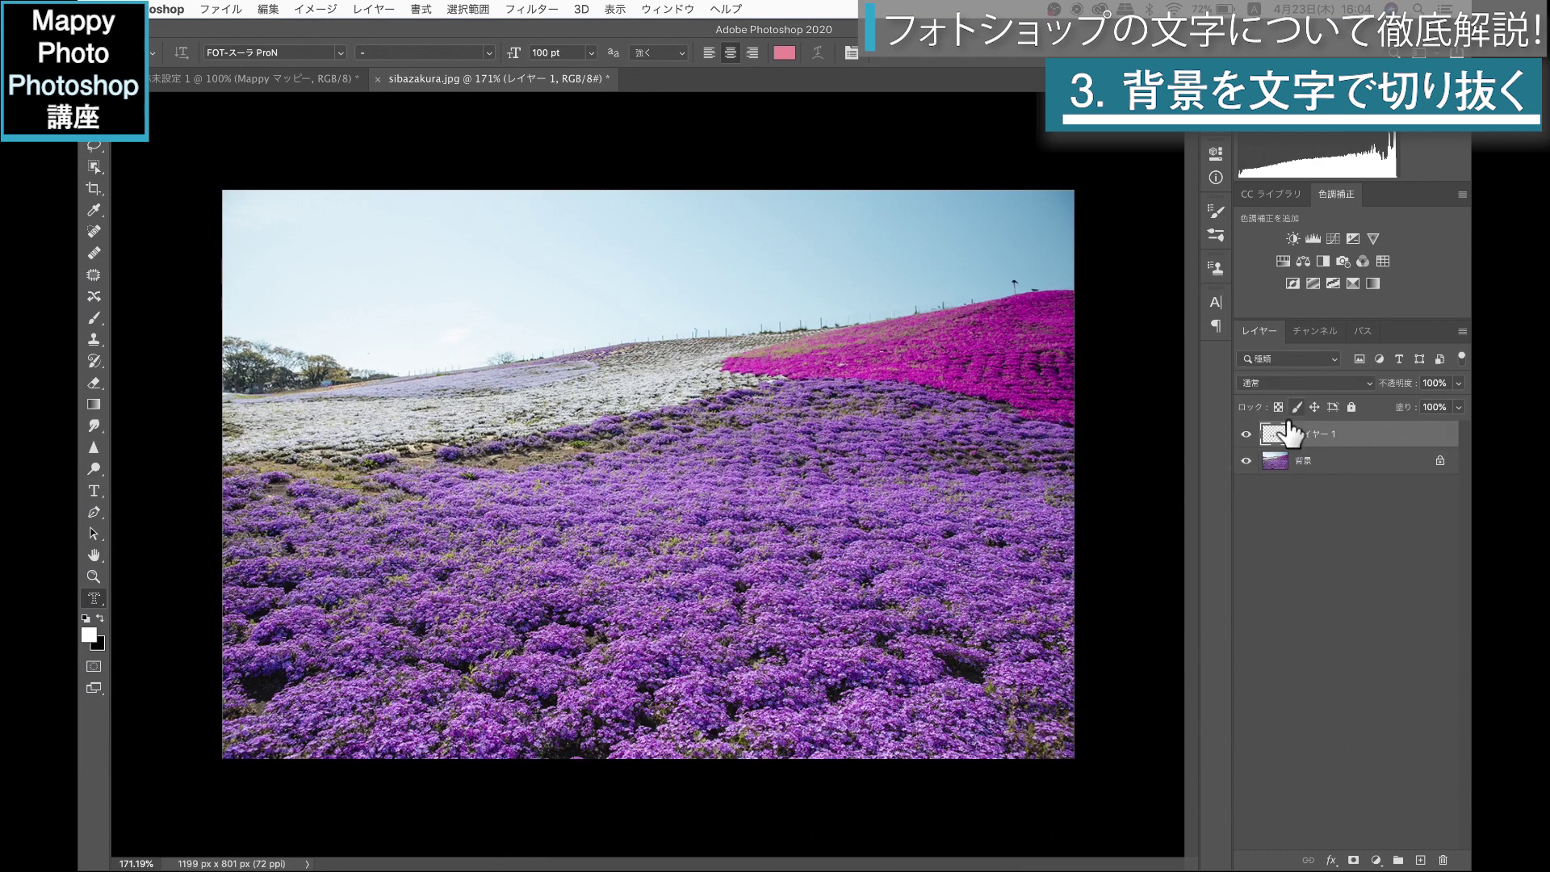
# Step: Hide the Background to view the Mappy cutout alone, then delete Layer 1
pyautogui.click(1248, 459)
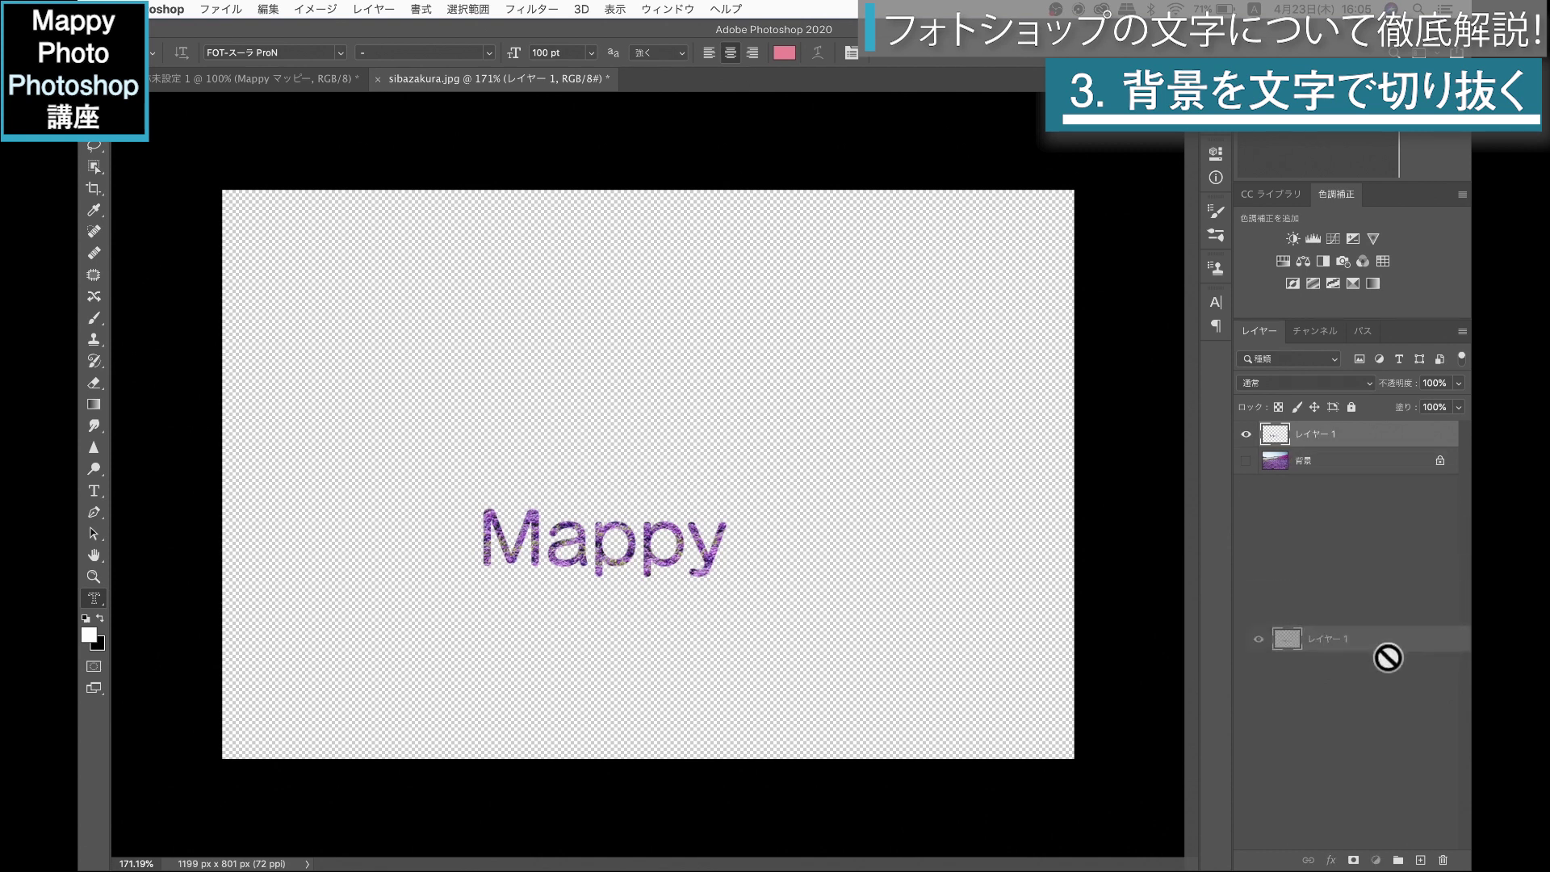
pyautogui.moveTo(1317, 440); pyautogui.dragTo(1443, 860)
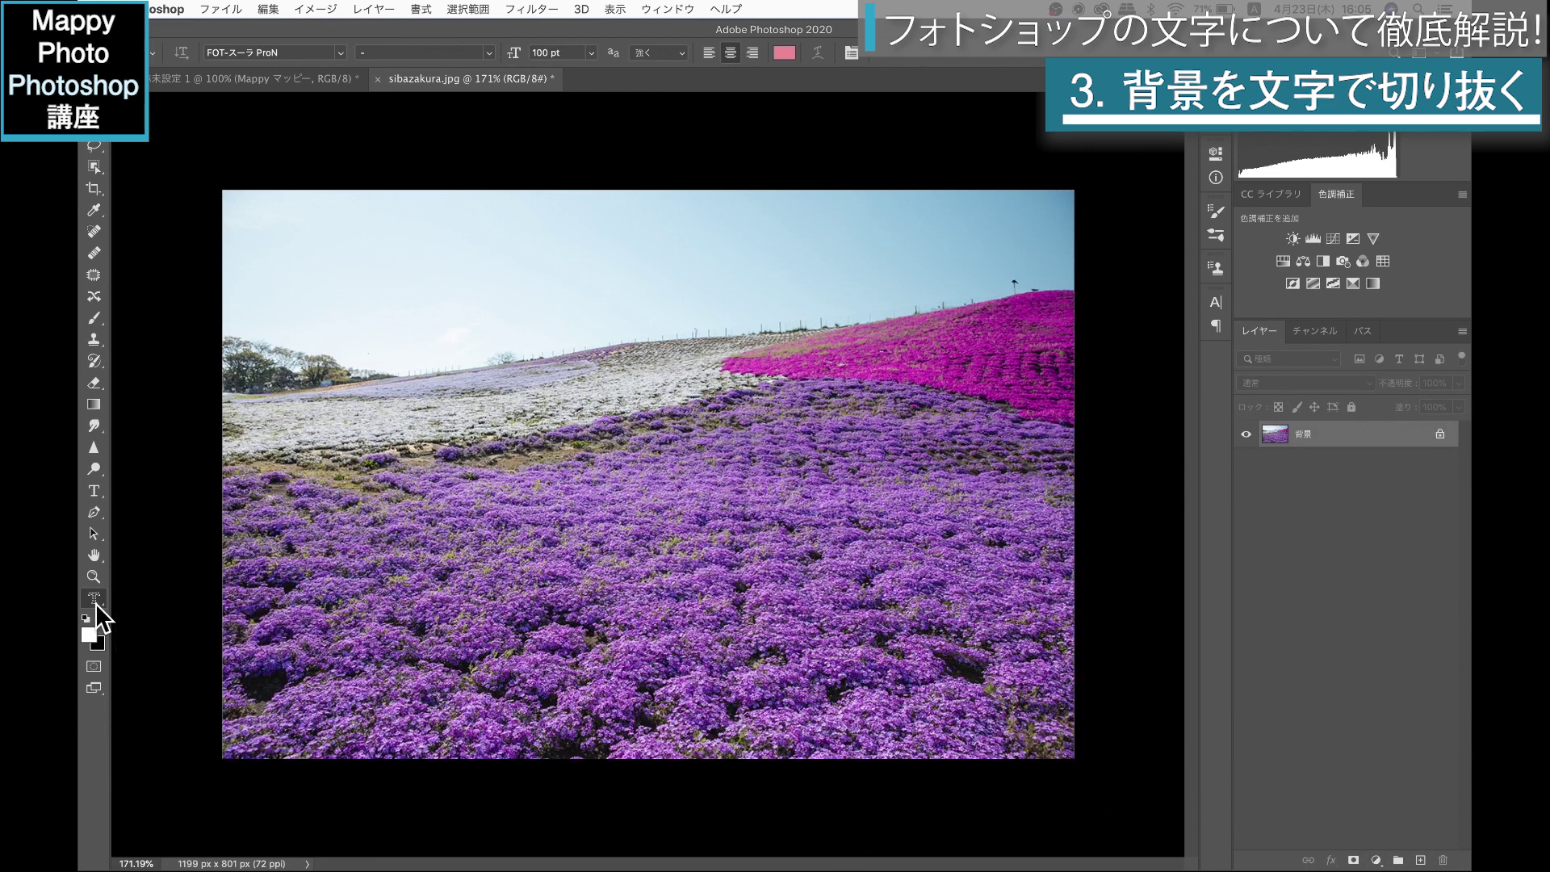
# Step: Type and commit 'Mappy' as a type mask, add a layer mask, and unlink it from the photo
pyautogui.click(492, 567)
pyautogui.write('Mappy')
pyautogui.moveTo(526, 602); pyautogui.dragTo(606, 604)
pyautogui.click(565, 827)
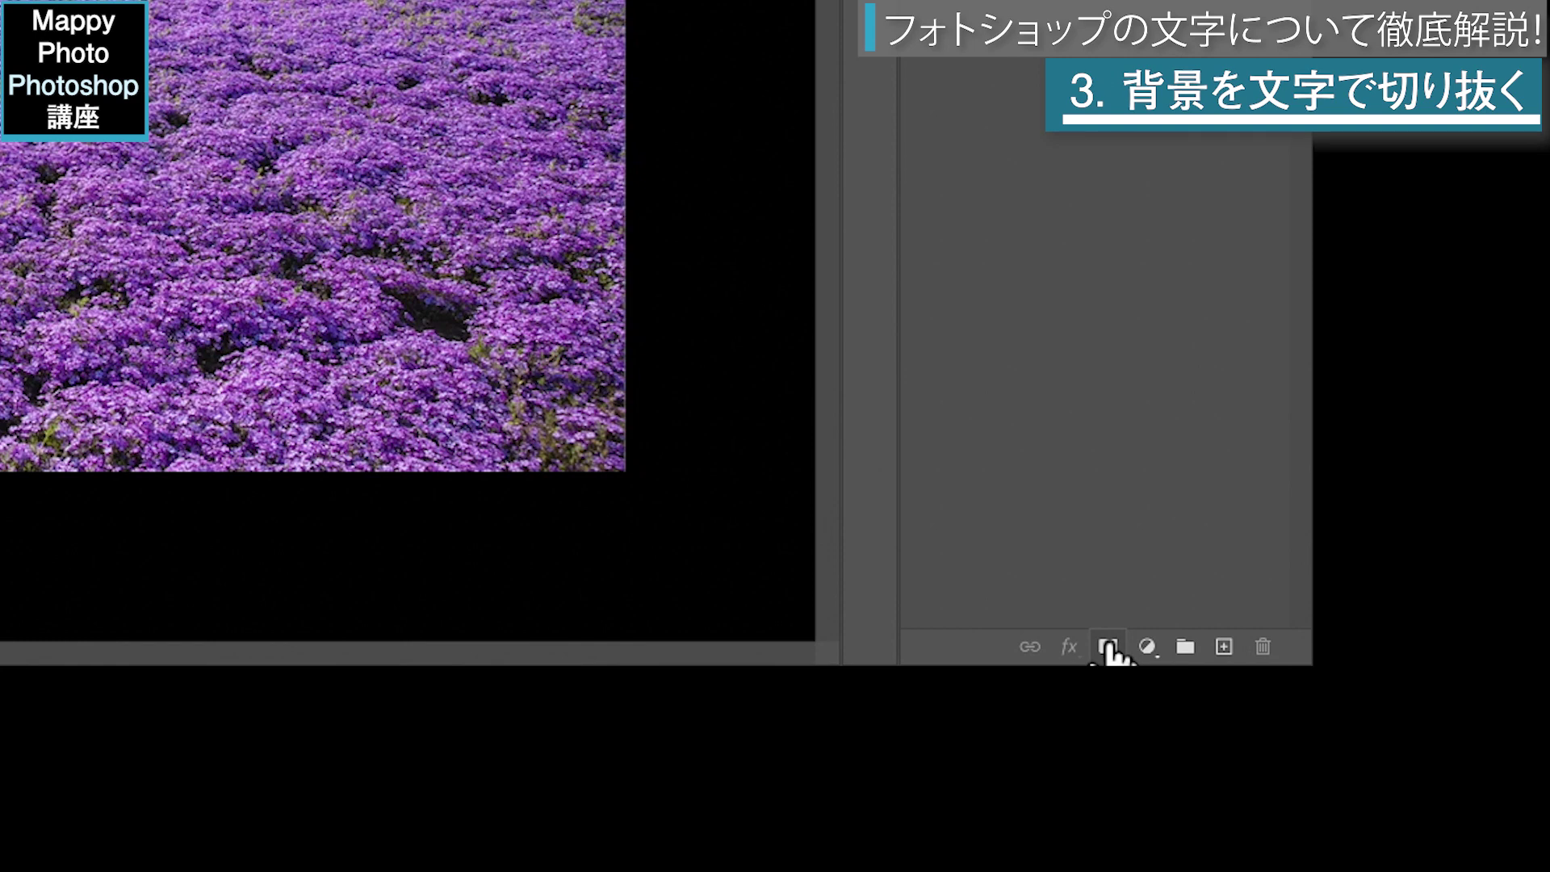
pyautogui.click(1108, 646)
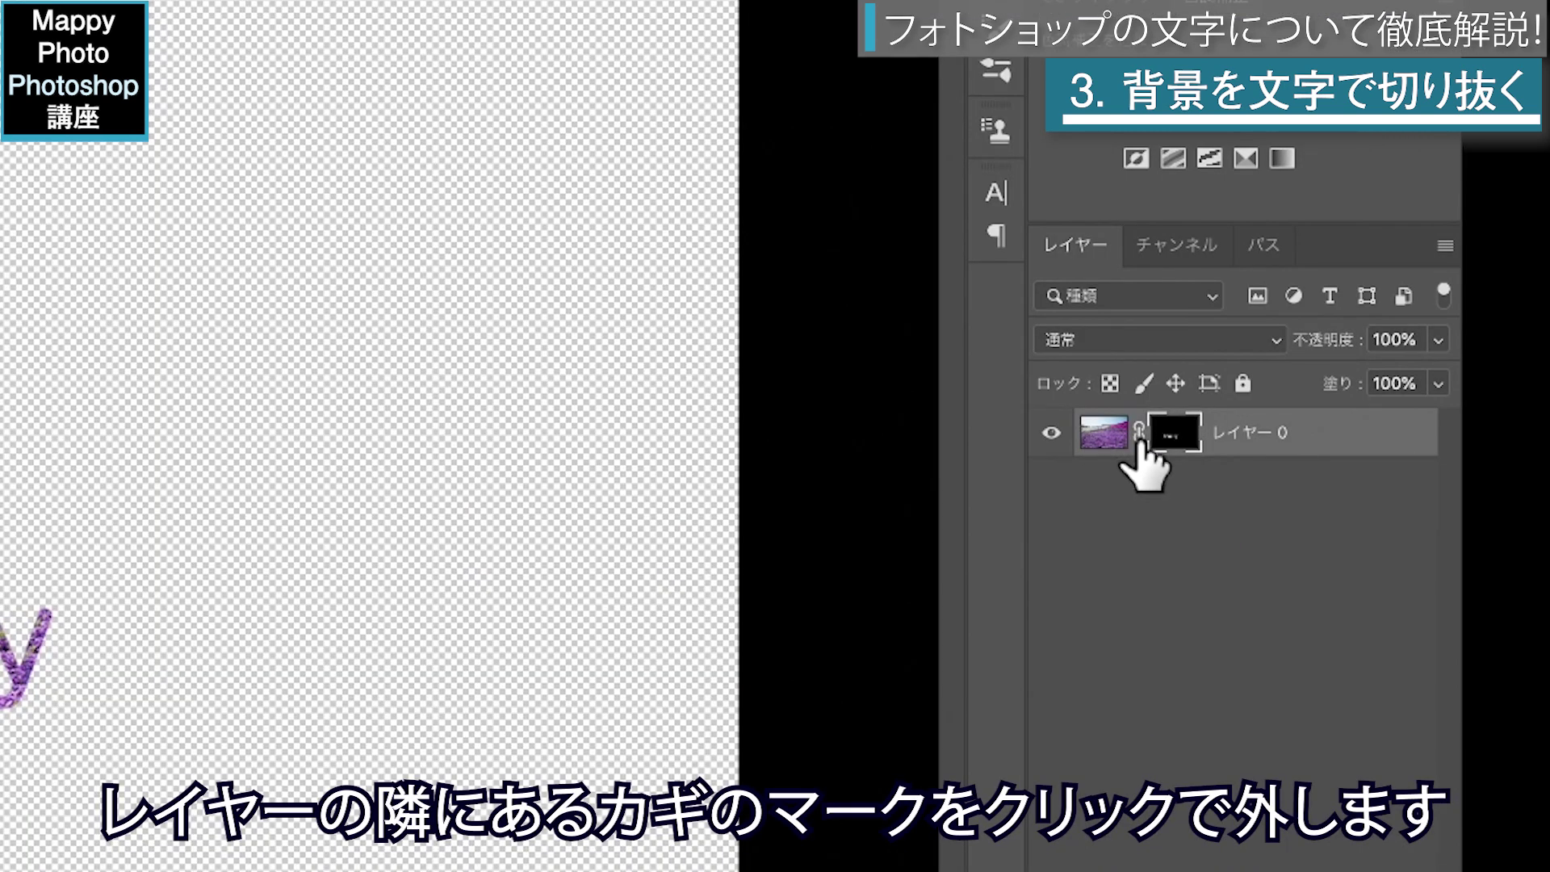
pyautogui.click(1139, 436)
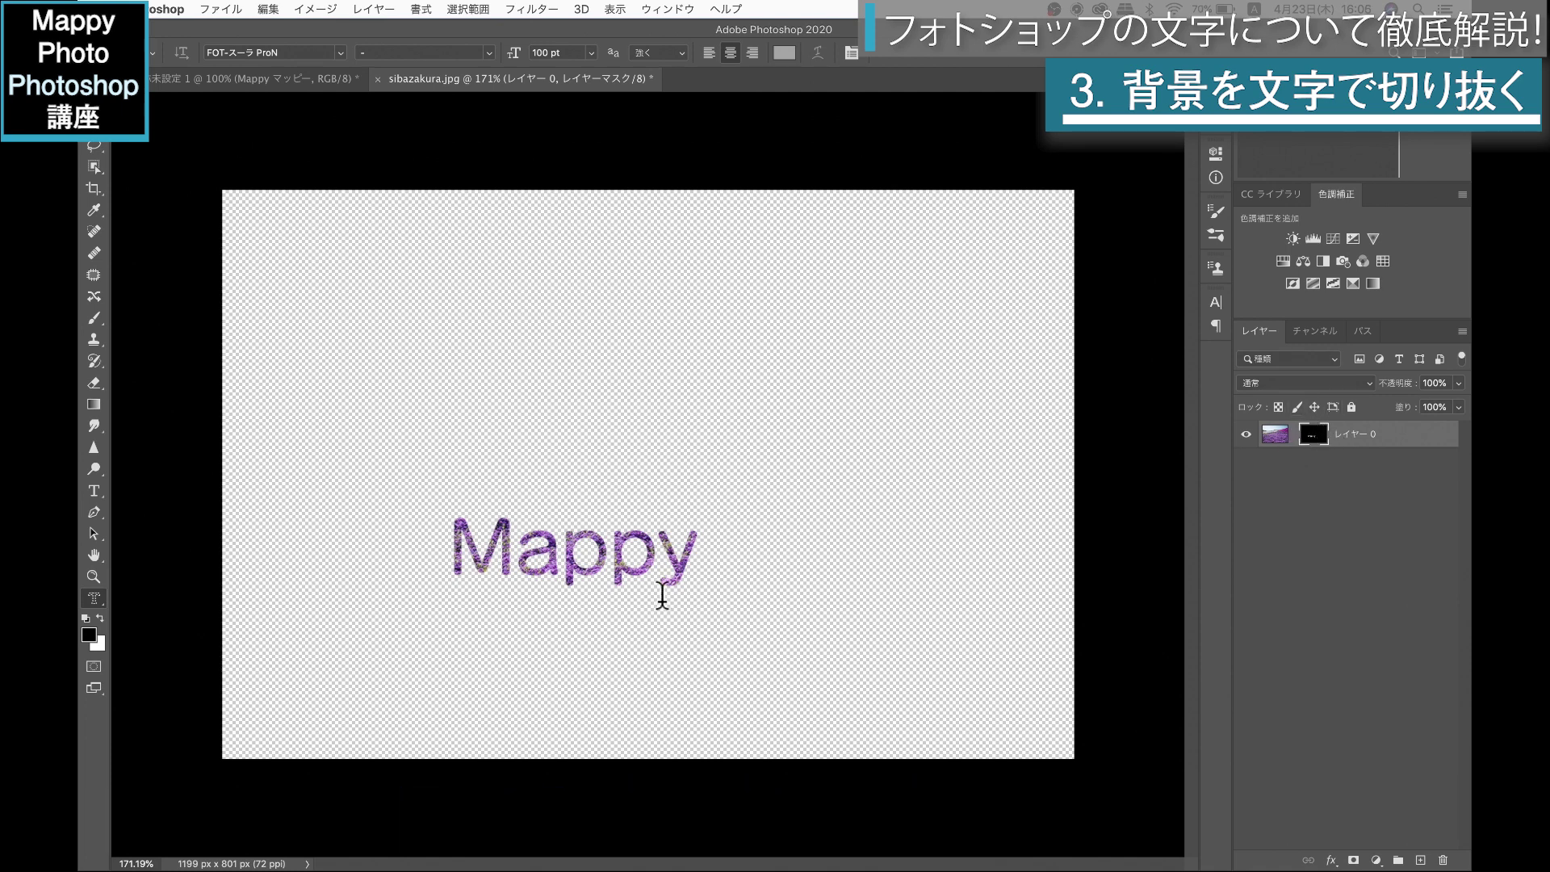
# Step: Free-transform the Mappy mask upward so the letters show the pale upper part of the sibazakura photo
pyautogui.press('super+t')
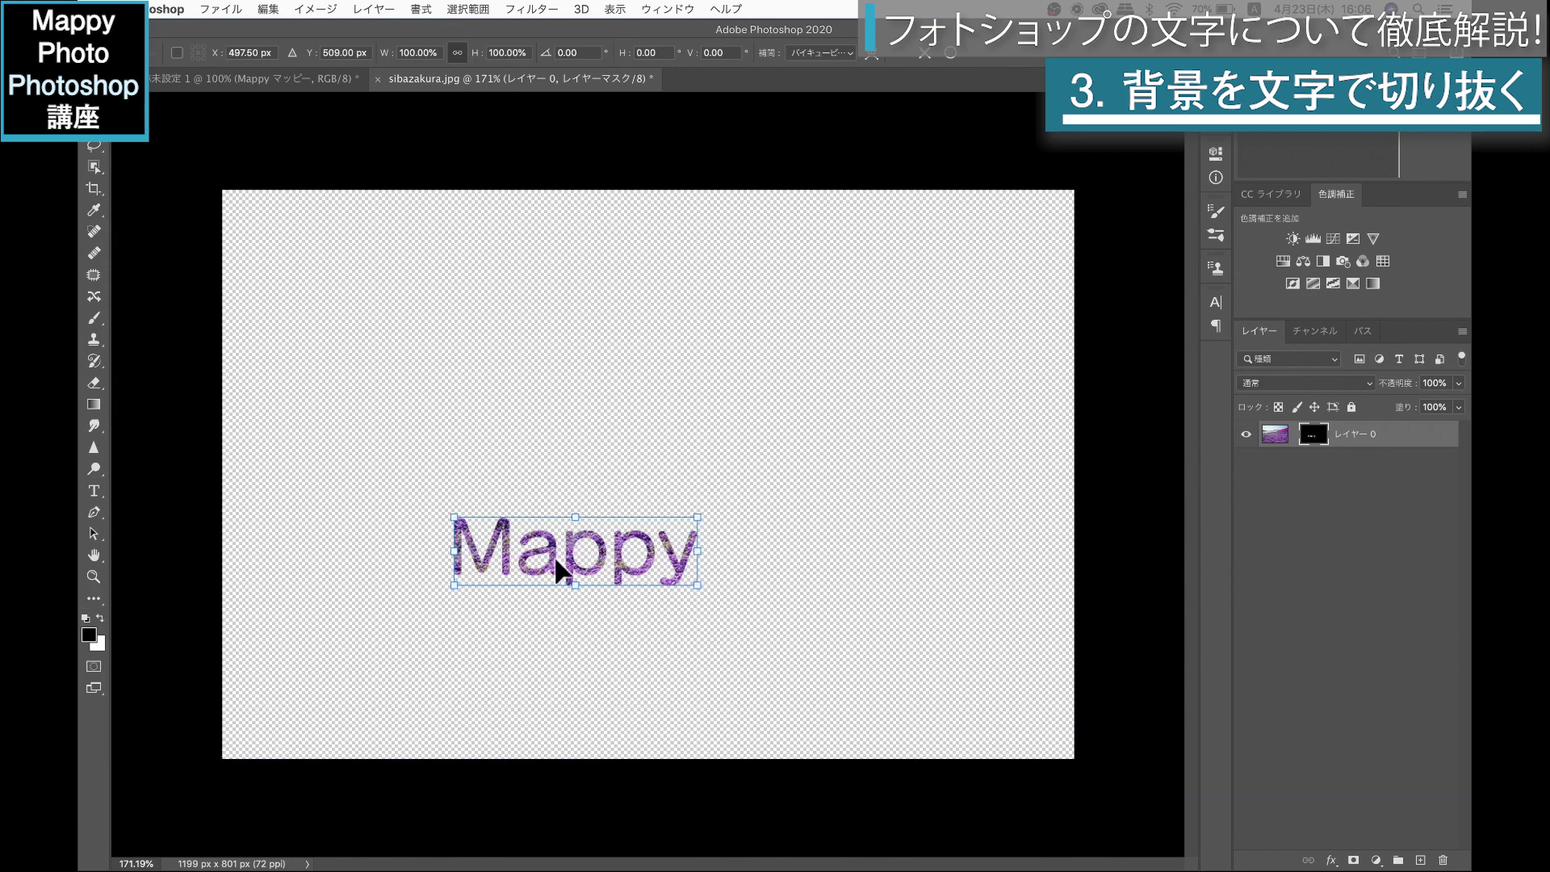
pyautogui.moveTo(556, 560)
pyautogui.mouseDown()
pyautogui.moveTo(550, 396)
pyautogui.moveTo(512, 402)
pyautogui.moveTo(535, 547)
pyautogui.moveTo(509, 299)
pyautogui.moveTo(558, 485)
pyautogui.mouseUp()
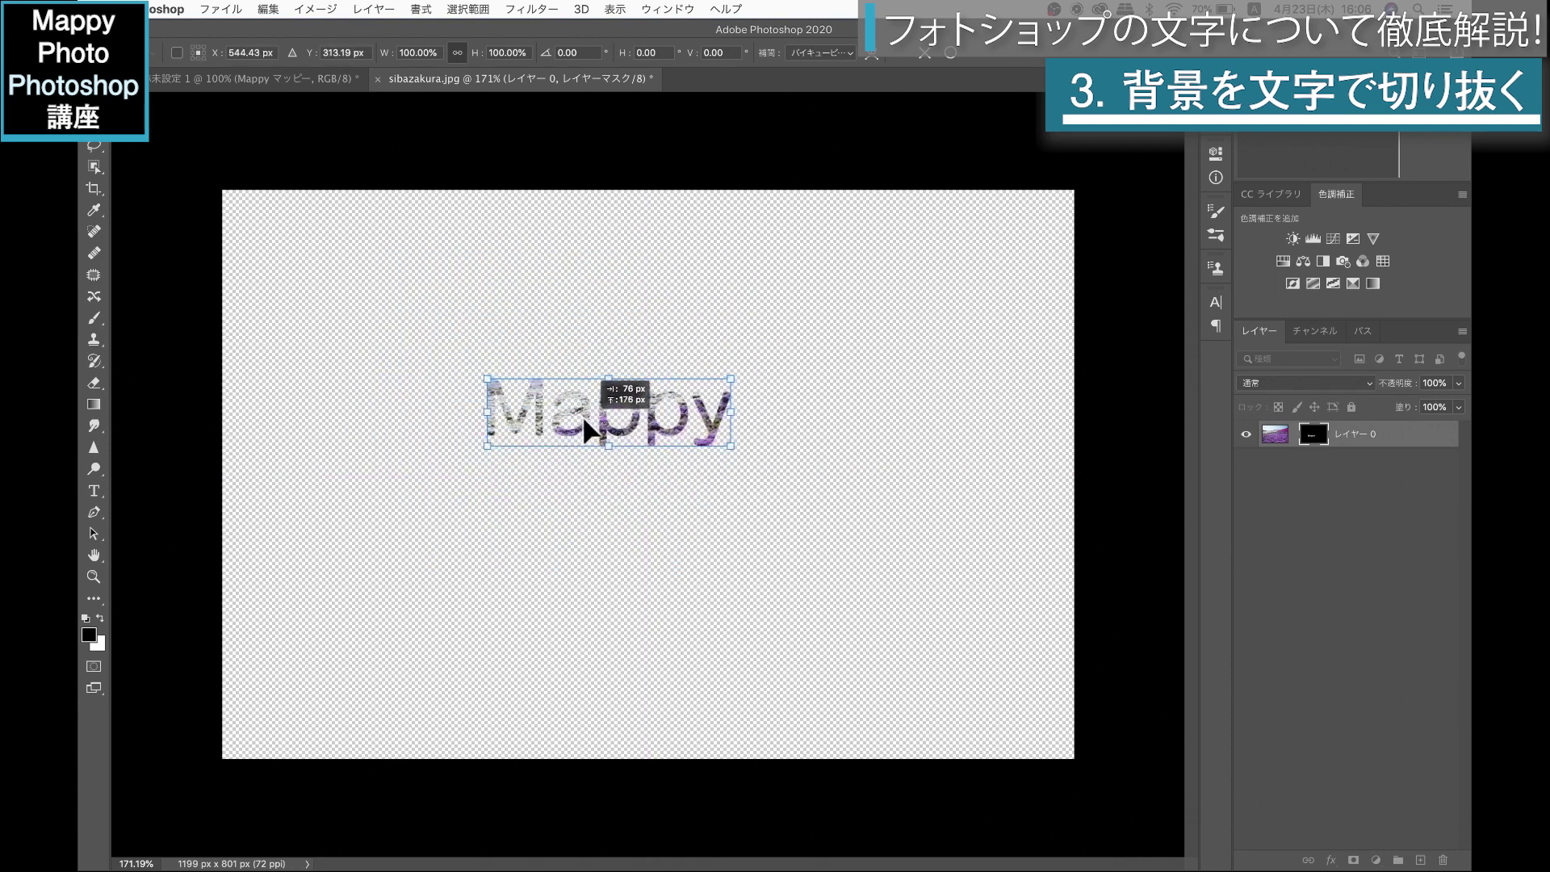
pyautogui.moveTo(558, 487)
pyautogui.mouseDown()
pyautogui.moveTo(602, 433)
pyautogui.moveTo(585, 406)
pyautogui.mouseUp()
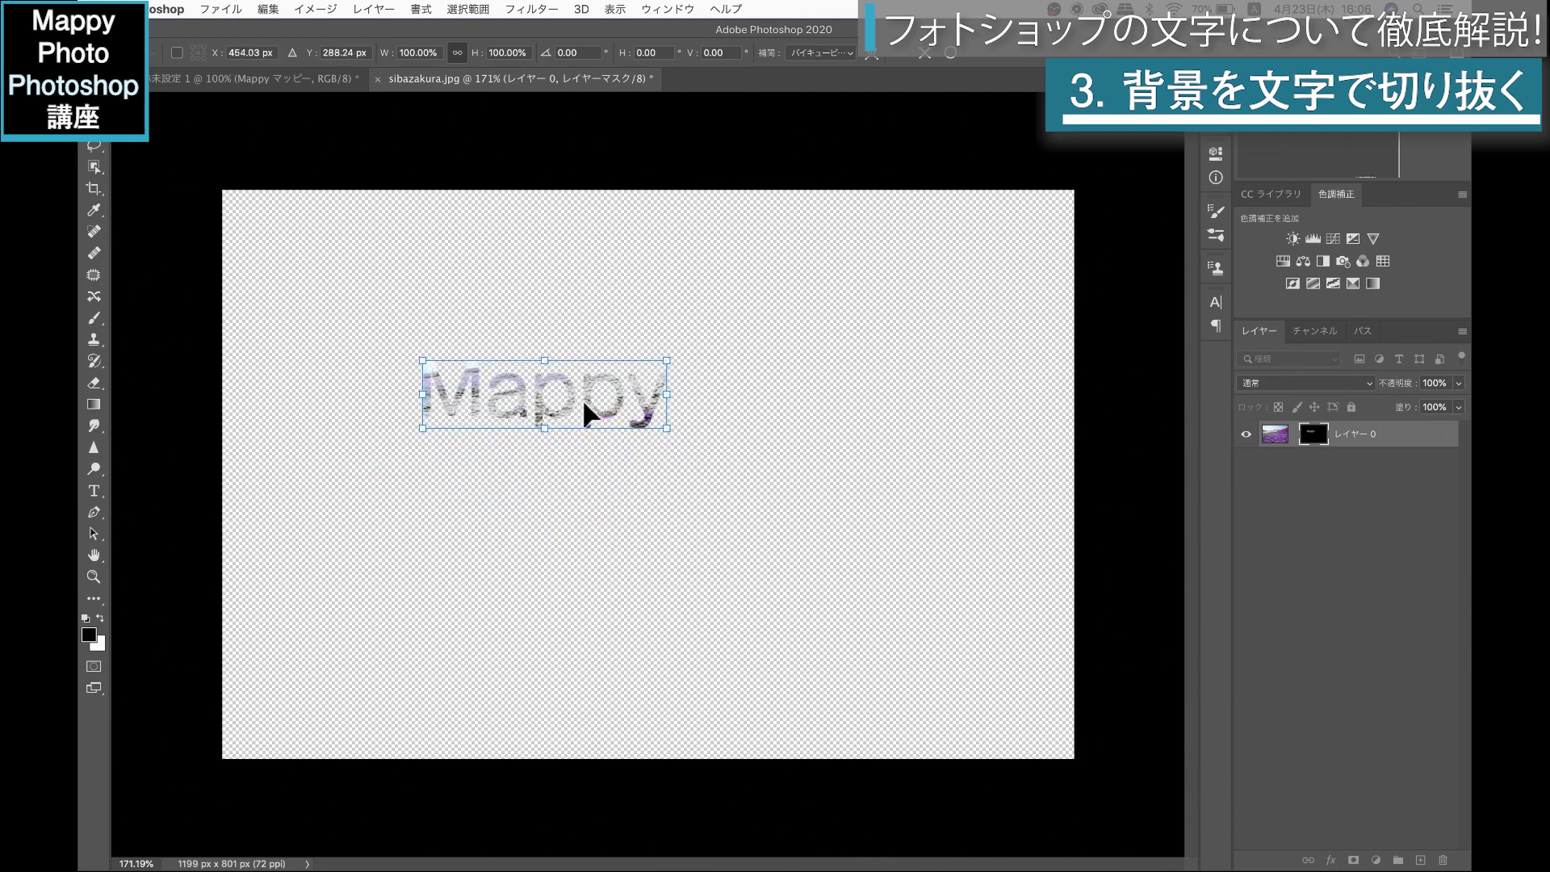
pyautogui.press('ctrl')
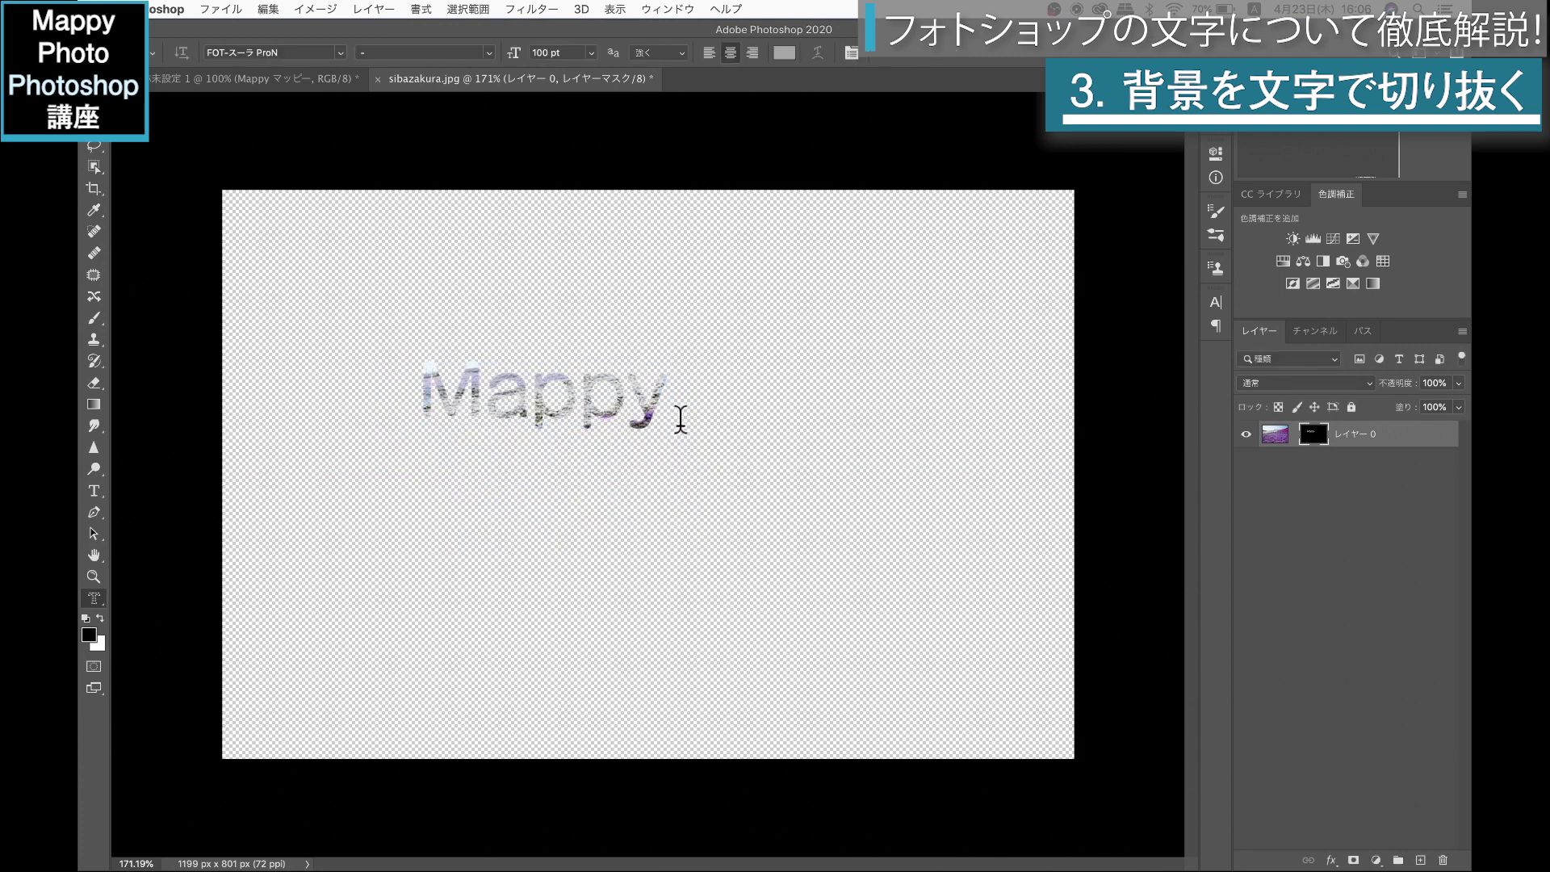